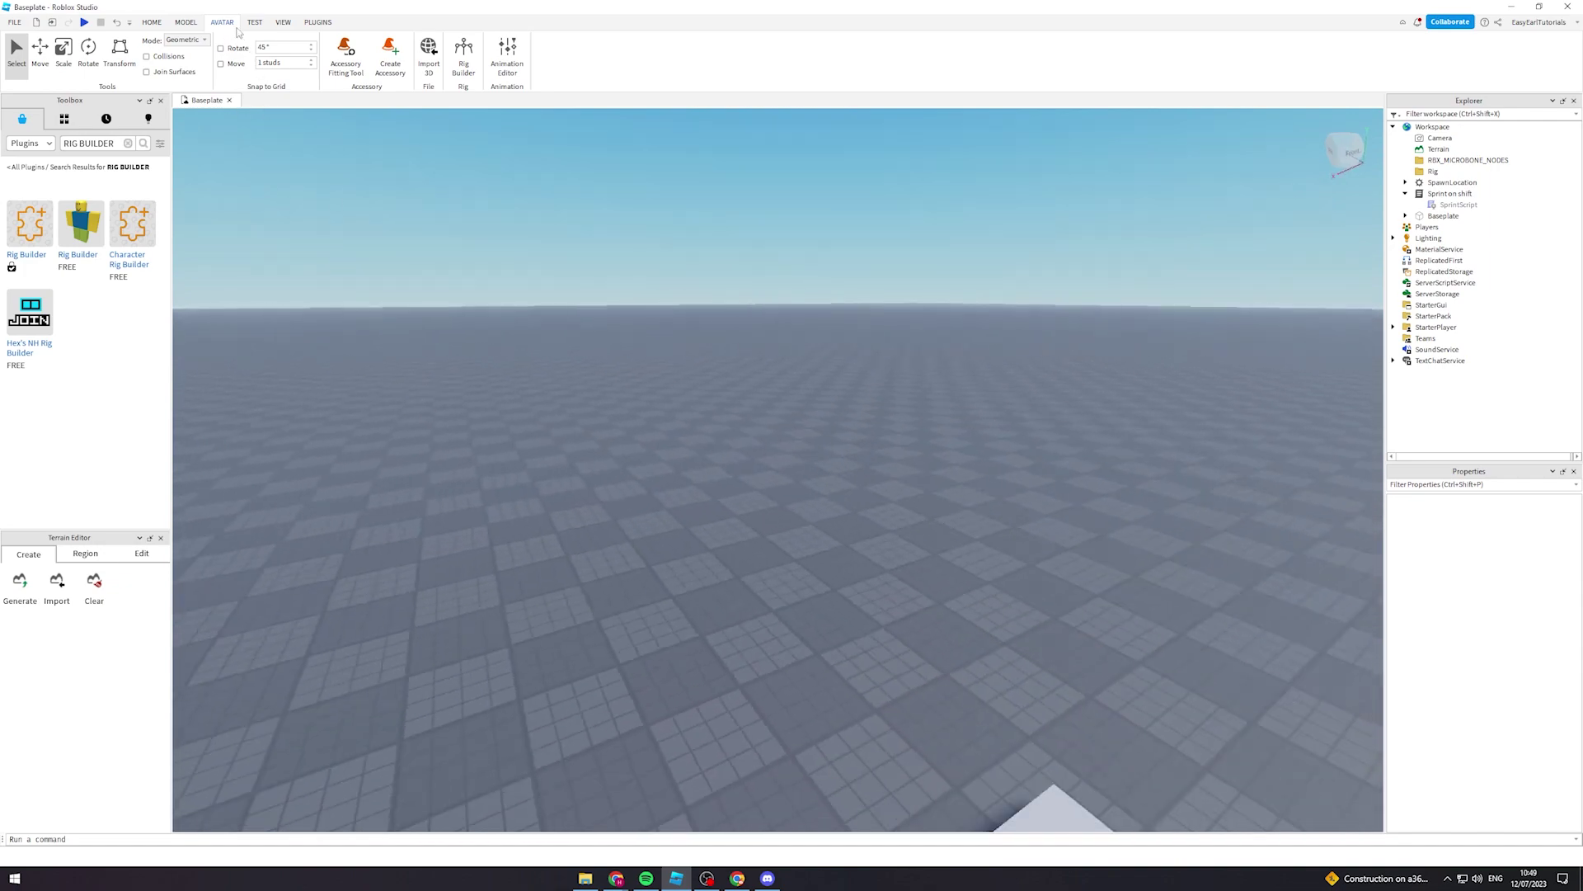
# - Generate an R15 masculine Block Avatar rig with the Rig Builder
pyautogui.moveTo(517, 290); pyautogui.dragTo(517, 290, button='right')
pyautogui.press('w')
pyautogui.click(463, 56)
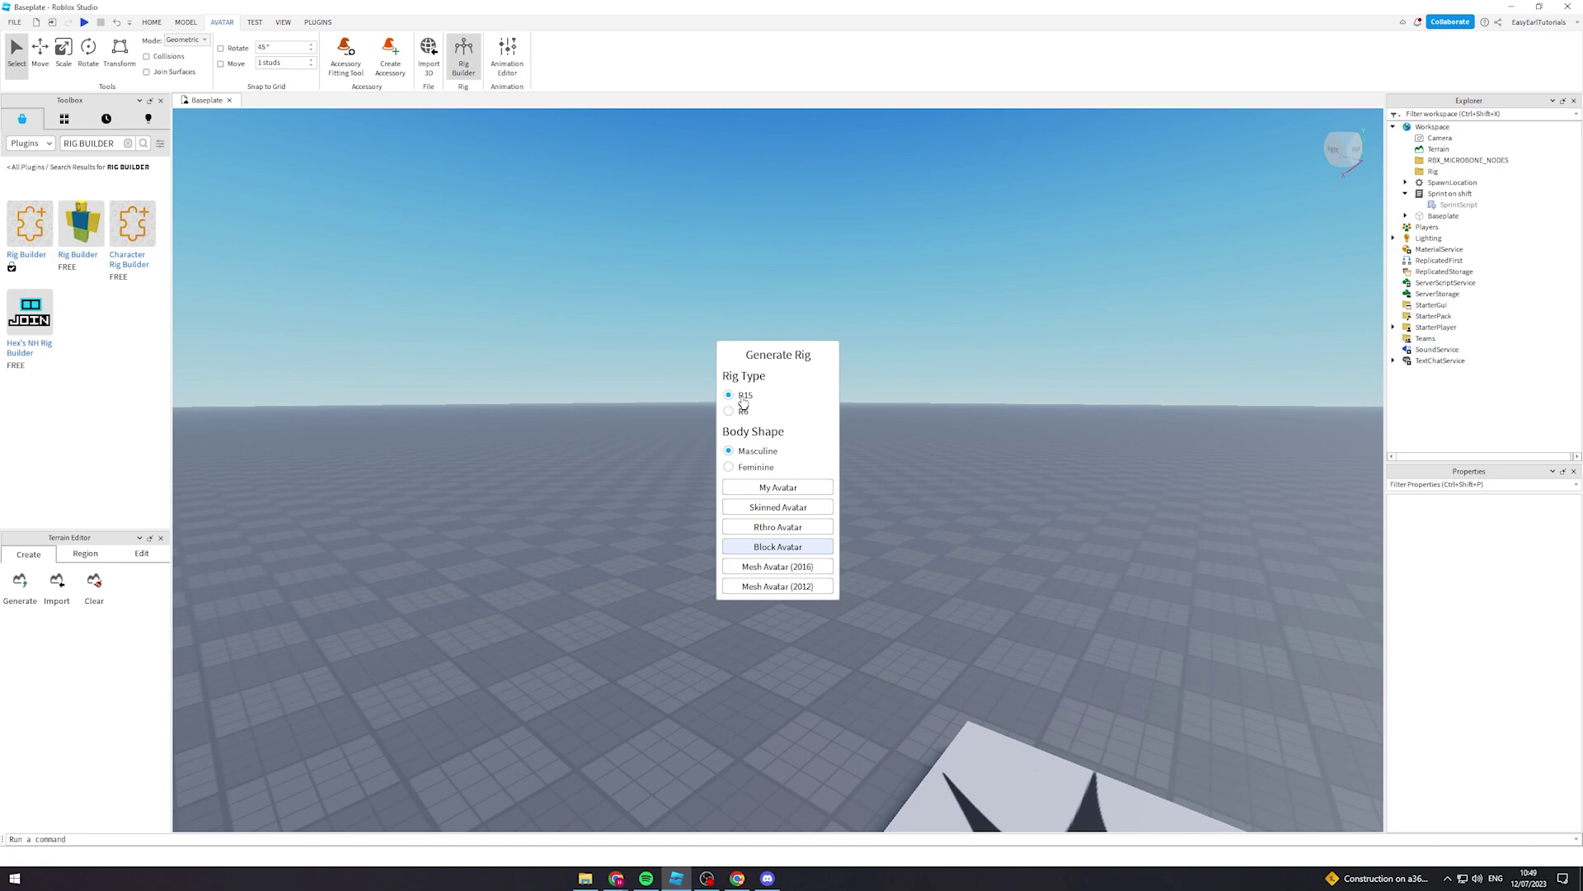
pyautogui.click(791, 549)
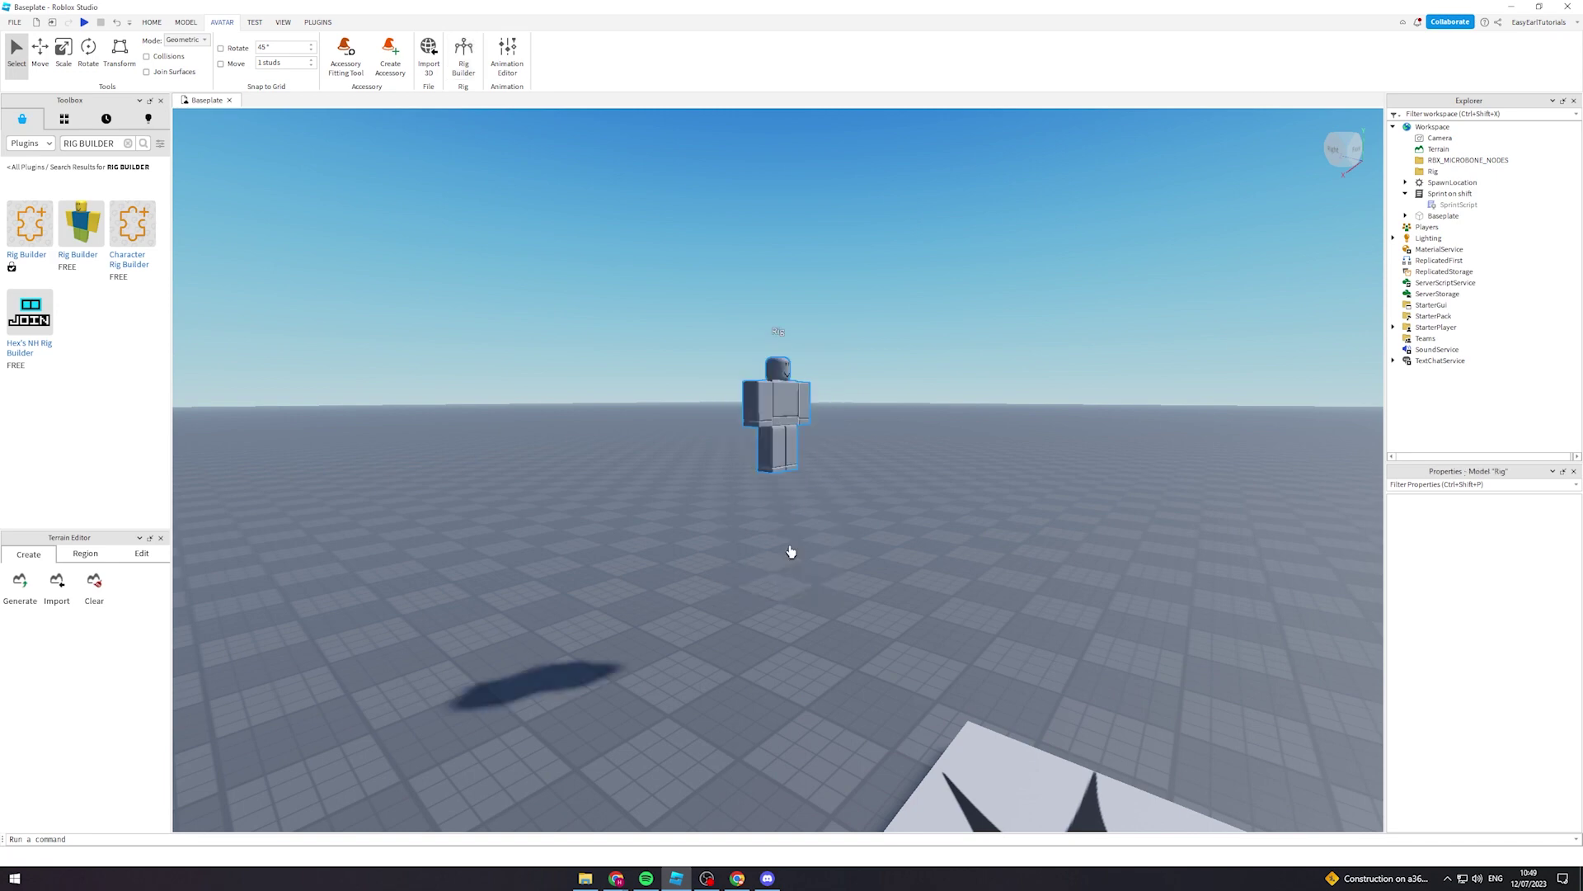
# - Move the new rig down so it stands on the baseplate
pyautogui.moveTo(744, 611); pyautogui.dragTo(664, 693)
pyautogui.moveTo(775, 697); pyautogui.dragTo(776, 696, button='right')
pyautogui.press('d')
pyautogui.press('w')
pyautogui.press('w')
pyautogui.press('s')
pyautogui.press('w')
pyautogui.press('s')
pyautogui.press('w')
pyautogui.press('s')
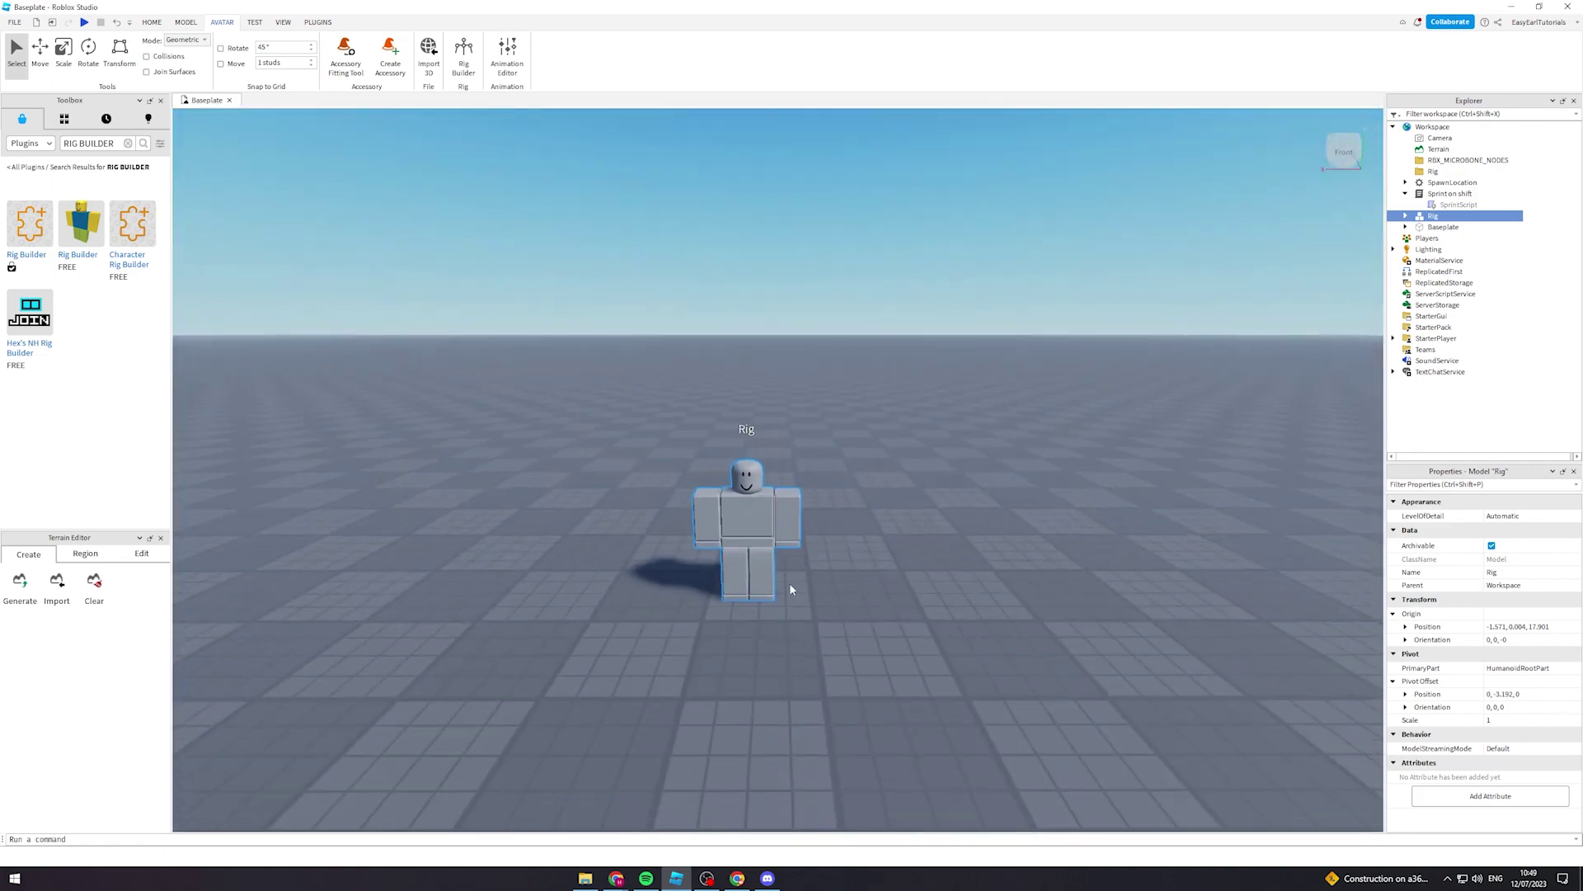
# - Open the Animation Editor for the rig and create an animation named Crouch
pyautogui.press('q')
pyautogui.moveTo(798, 407); pyautogui.dragTo(797, 405, button='right')
pyautogui.press('d')
pyautogui.click(500, 63)
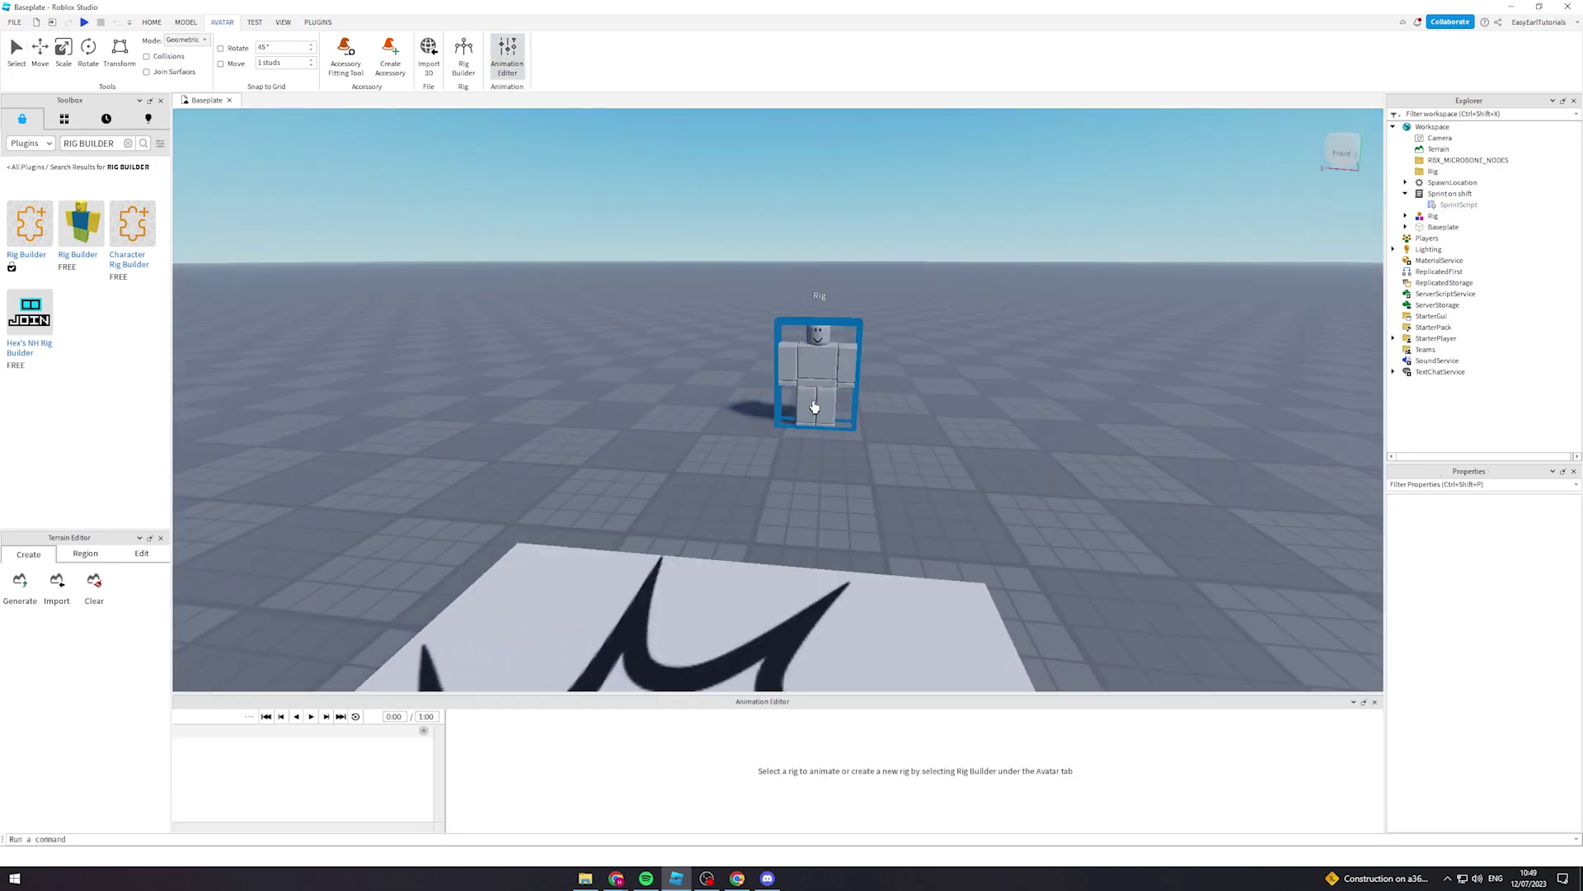
pyautogui.scroll(5, 863, 479)
pyautogui.click(586, 371)
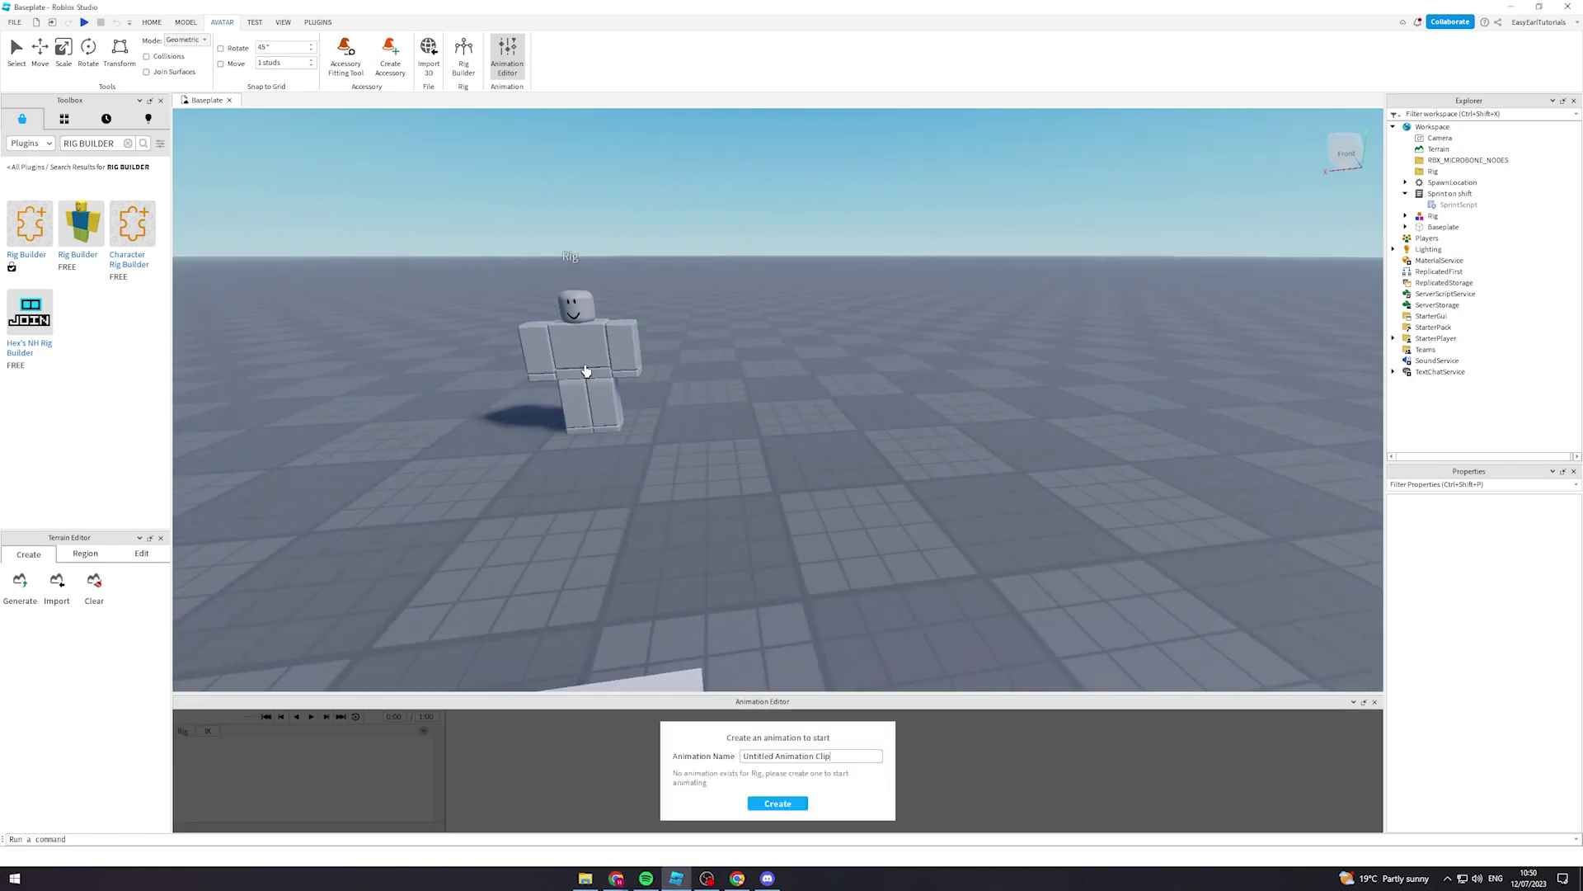
pyautogui.moveTo(883, 409); pyautogui.dragTo(883, 409, button='right')
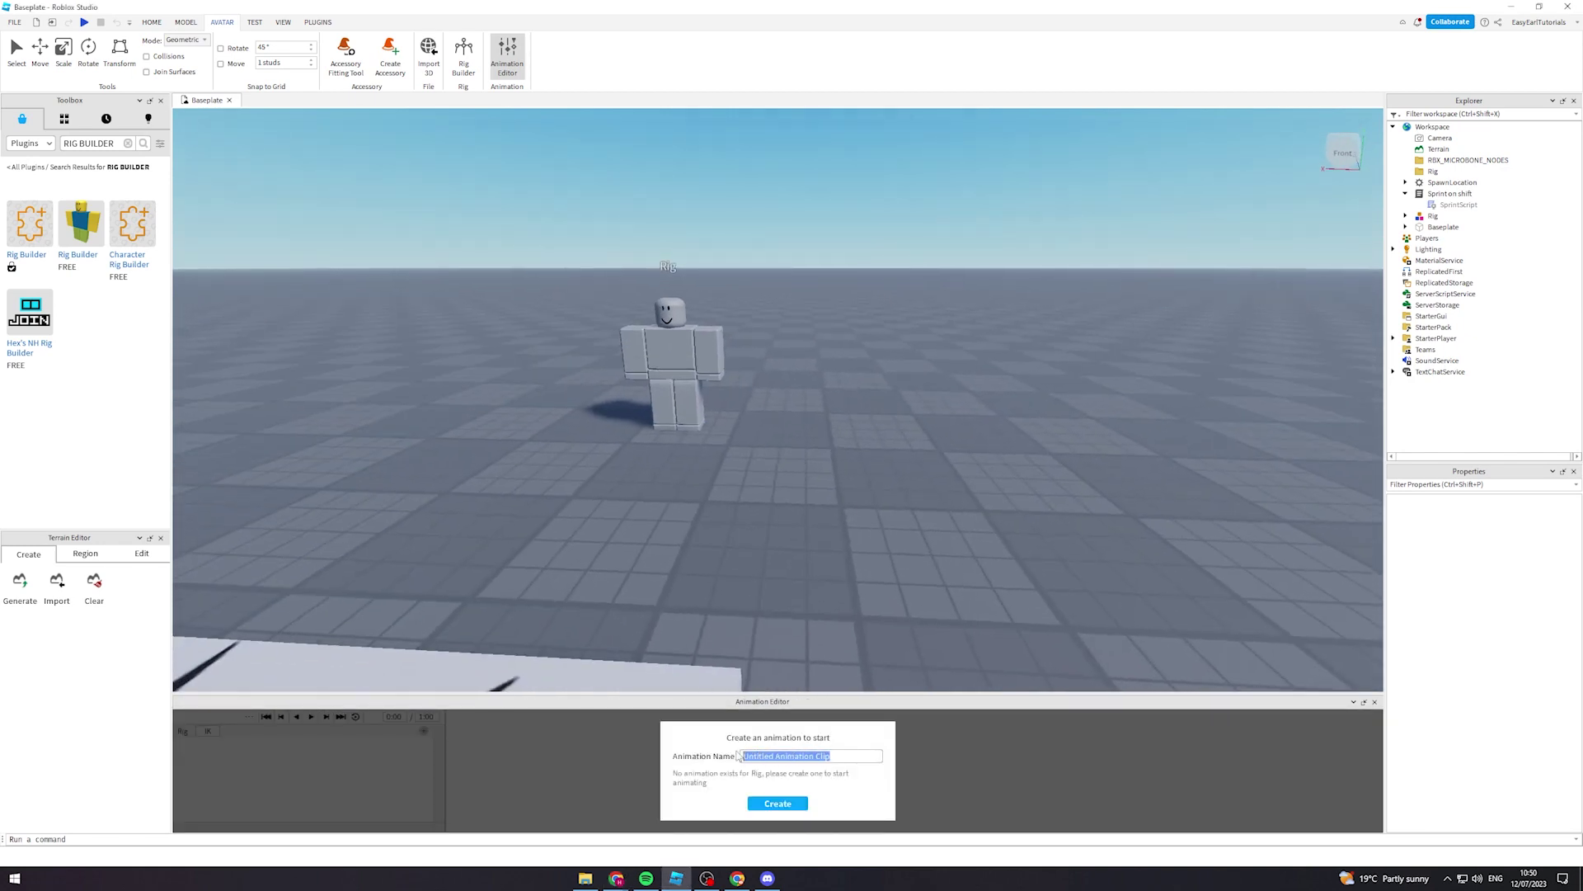
pyautogui.write('ch')
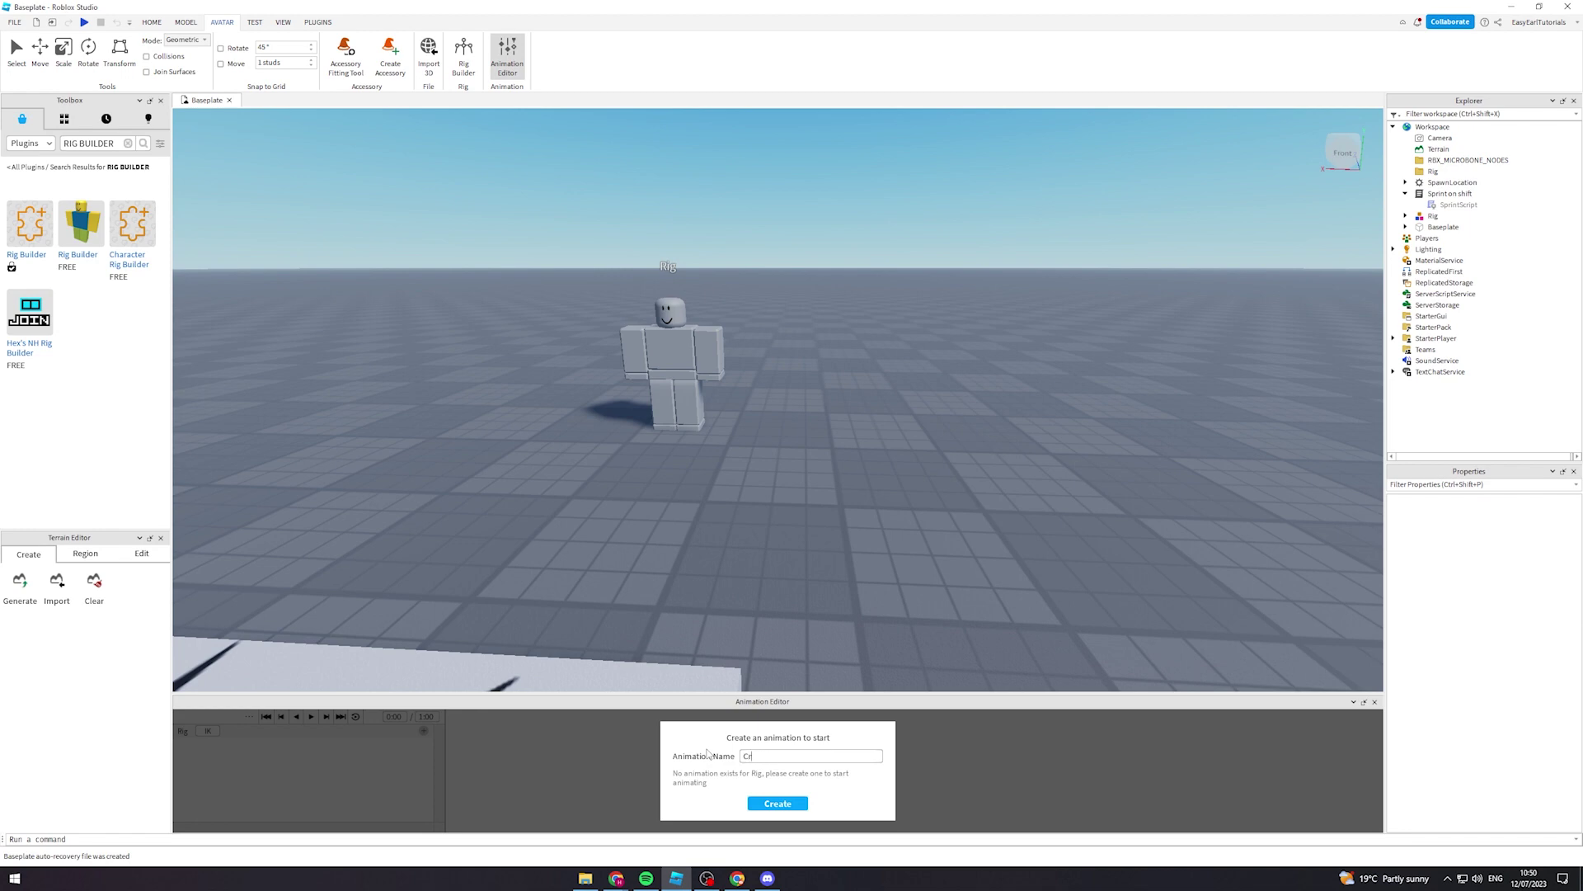
pyautogui.click(797, 804)
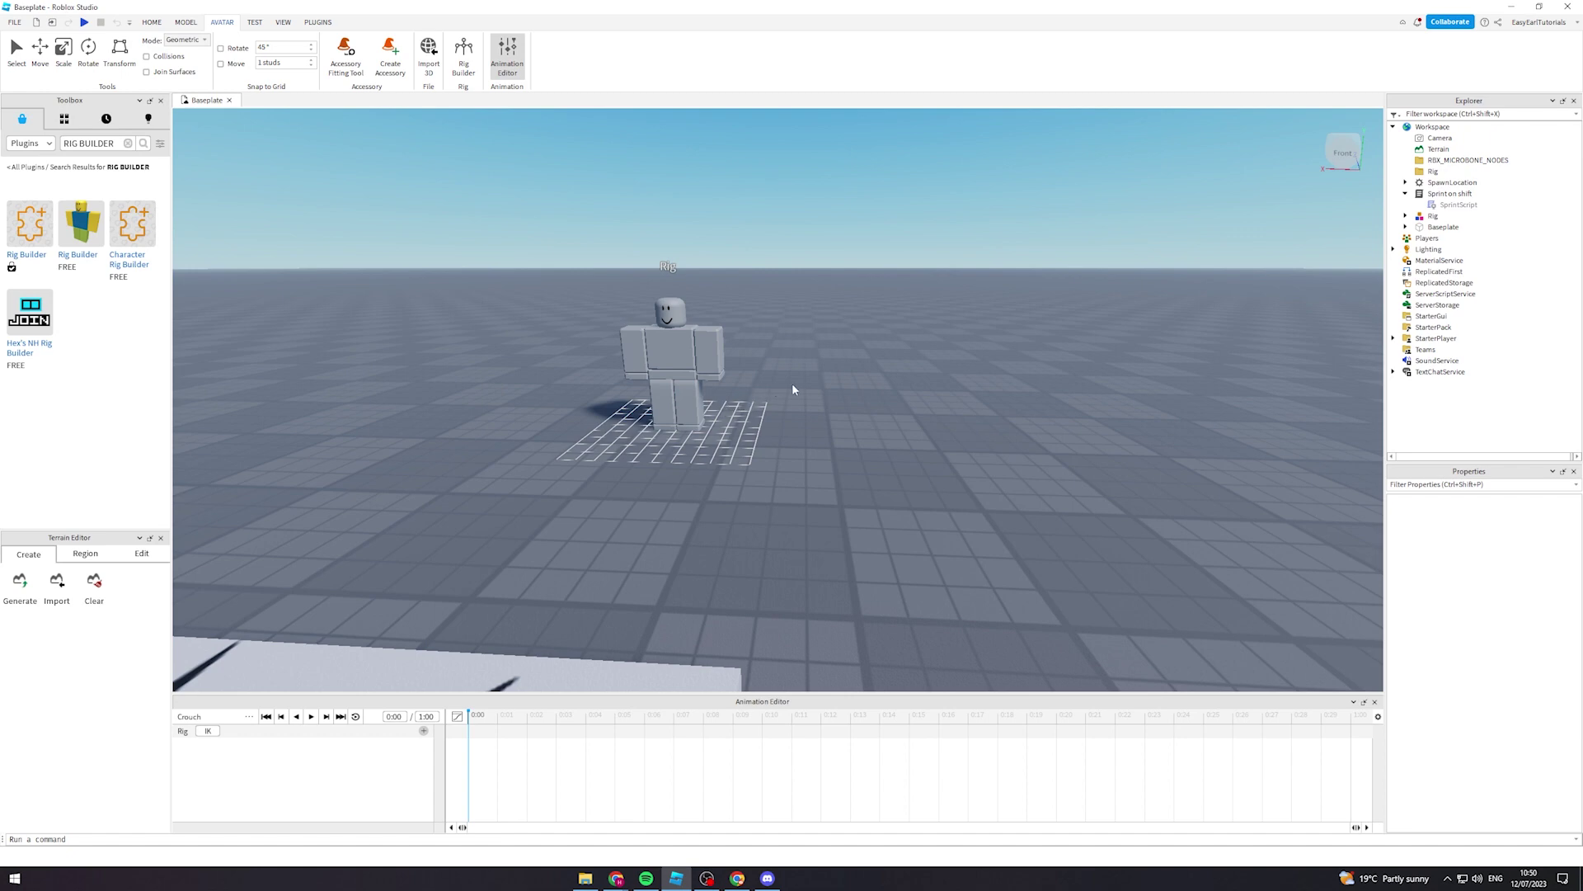
# - Rotate the rig's left upper leg forward and bend its left lower leg back until it points straight down
pyautogui.scroll(2, 802, 389)
pyautogui.moveTo(801, 387); pyautogui.dragTo(803, 394, button='right')
pyautogui.scroll(-2, 803, 388)
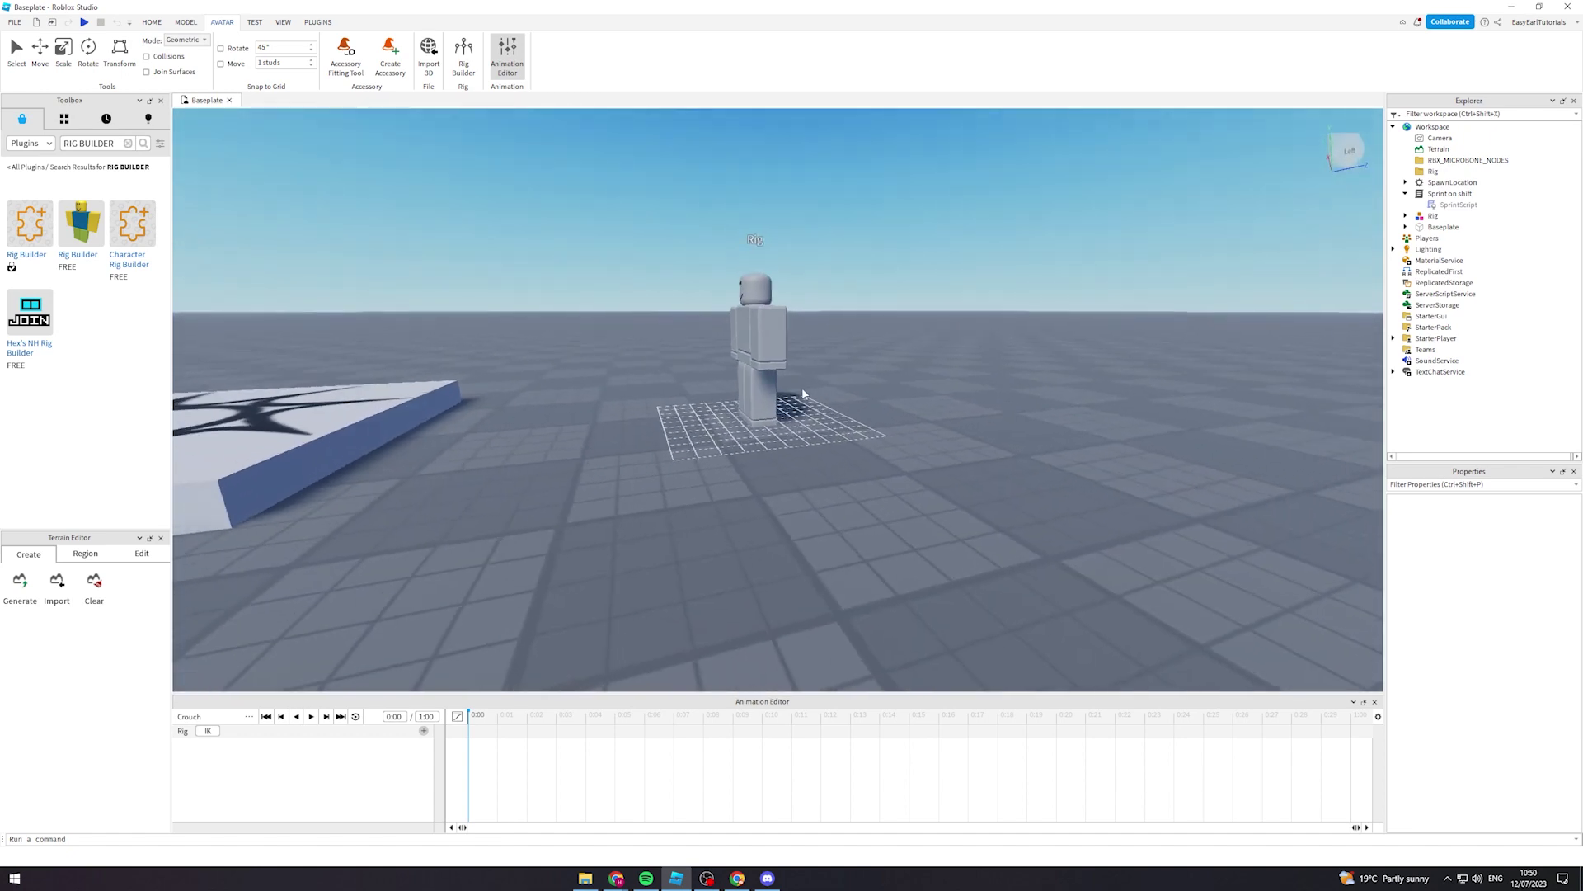
pyautogui.click(804, 387)
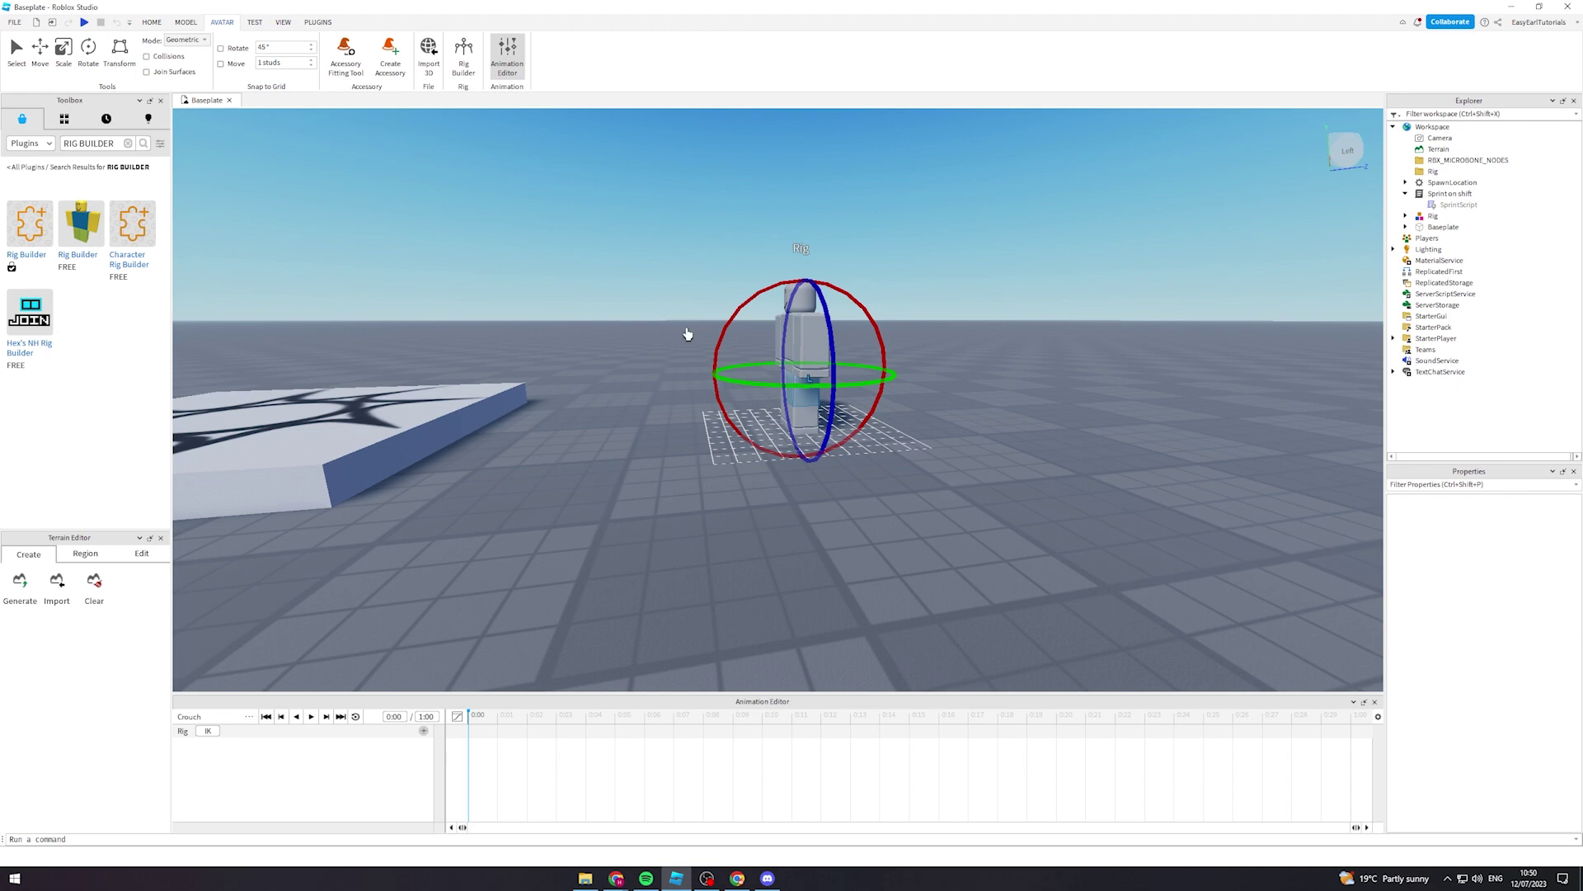
pyautogui.moveTo(718, 338); pyautogui.dragTo(722, 339)
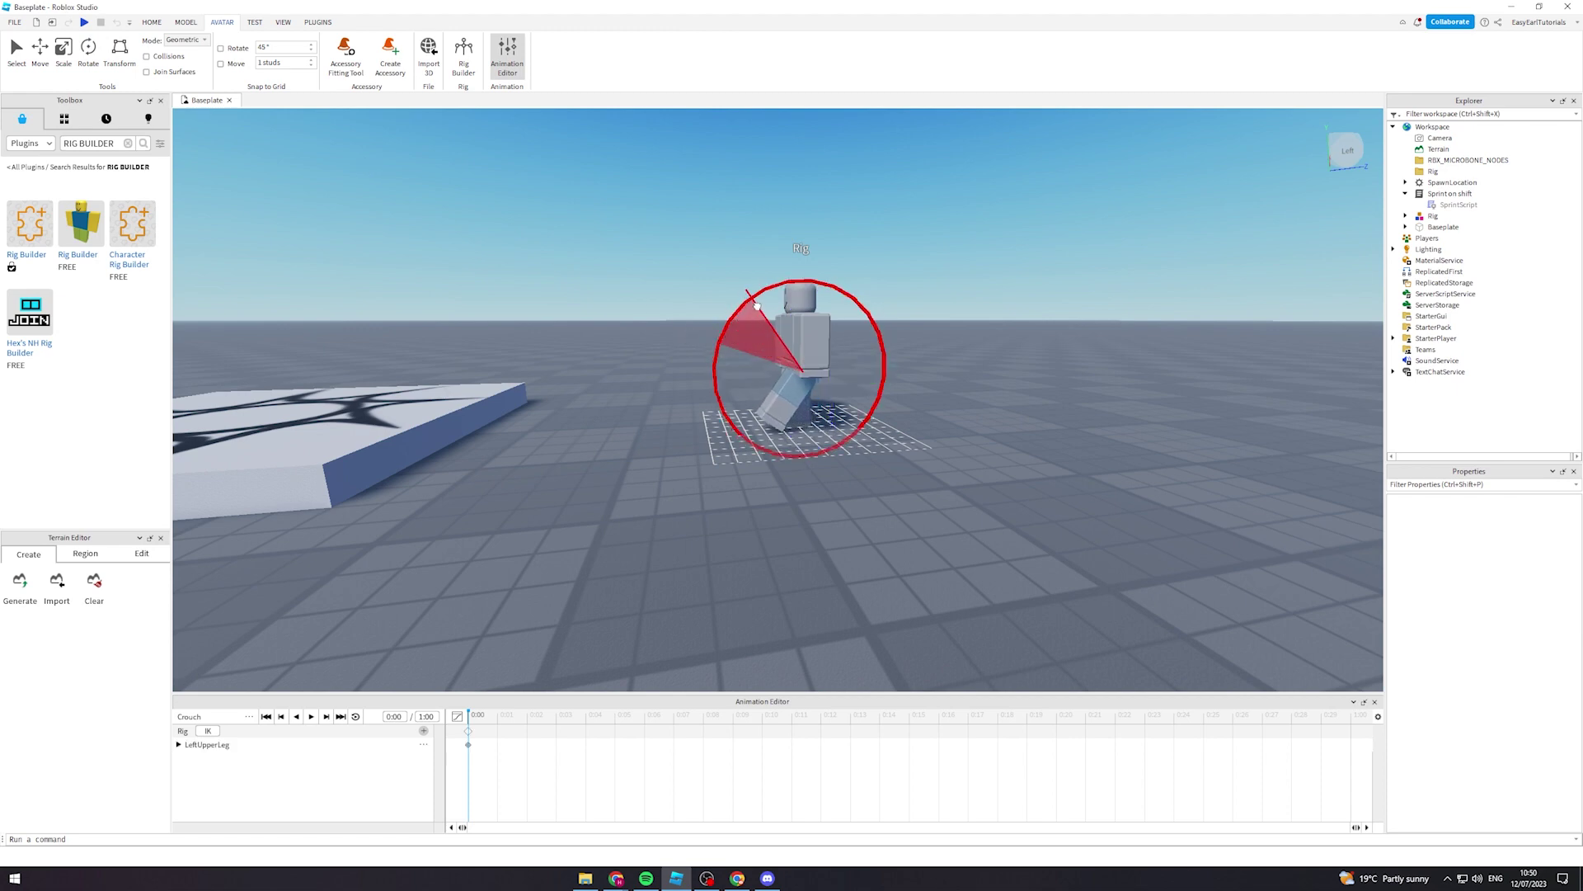
pyautogui.moveTo(769, 302); pyautogui.dragTo(691, 354)
pyautogui.click(775, 404)
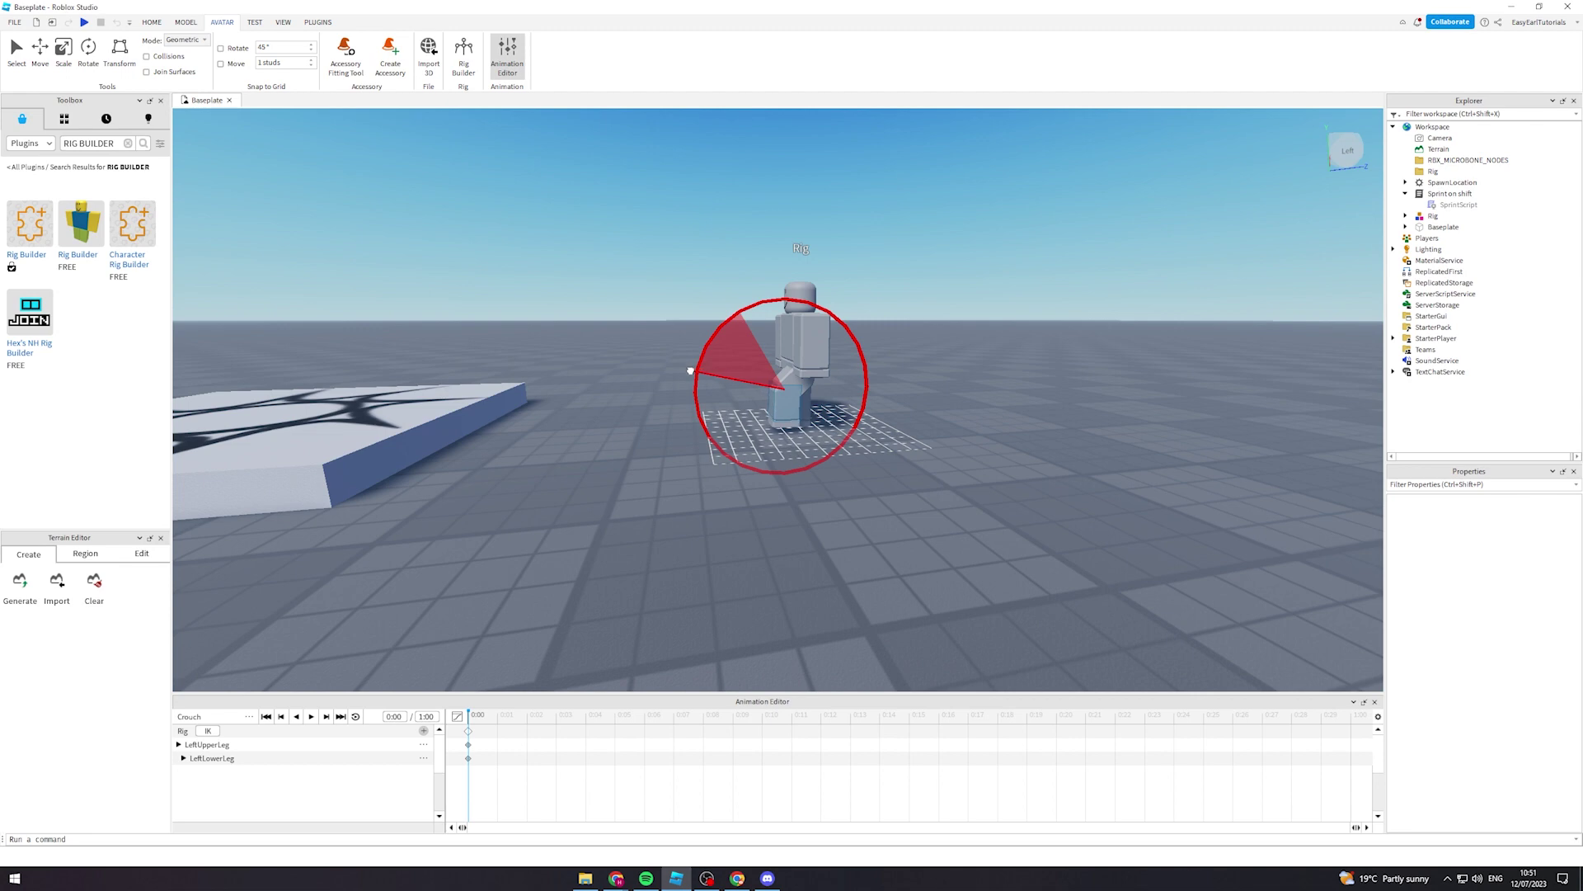
pyautogui.moveTo(691, 371); pyautogui.dragTo(694, 373)
# - Rotate the rig's right upper leg backward at the first keyframe
pyautogui.moveTo(1027, 396); pyautogui.dragTo(1027, 396, button='right')
pyautogui.click(743, 402)
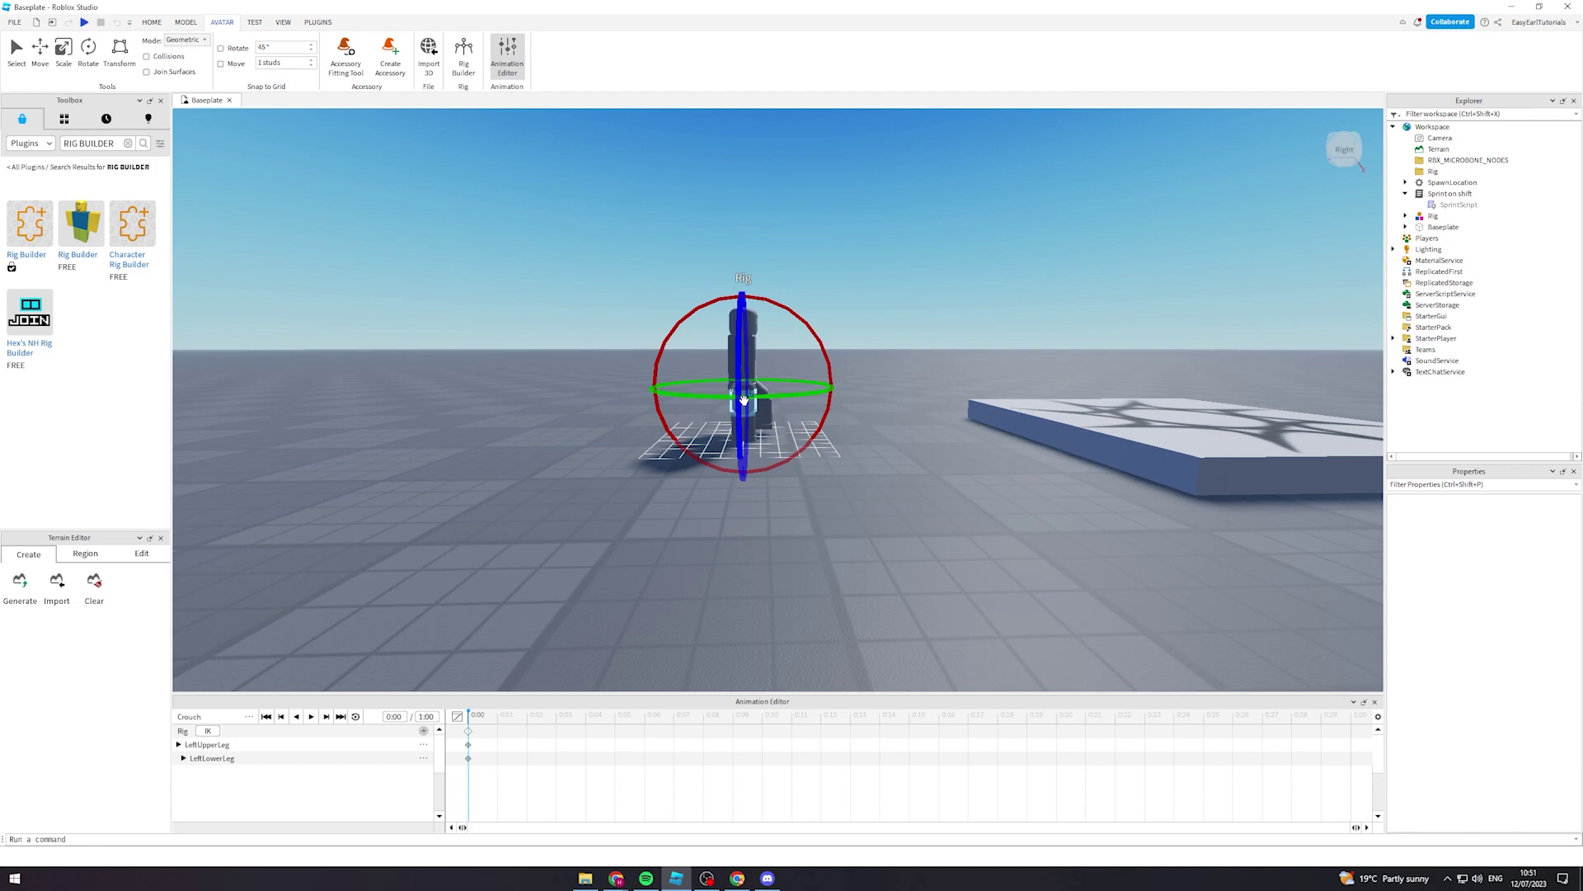
pyautogui.moveTo(785, 310); pyautogui.dragTo(784, 310, button='right')
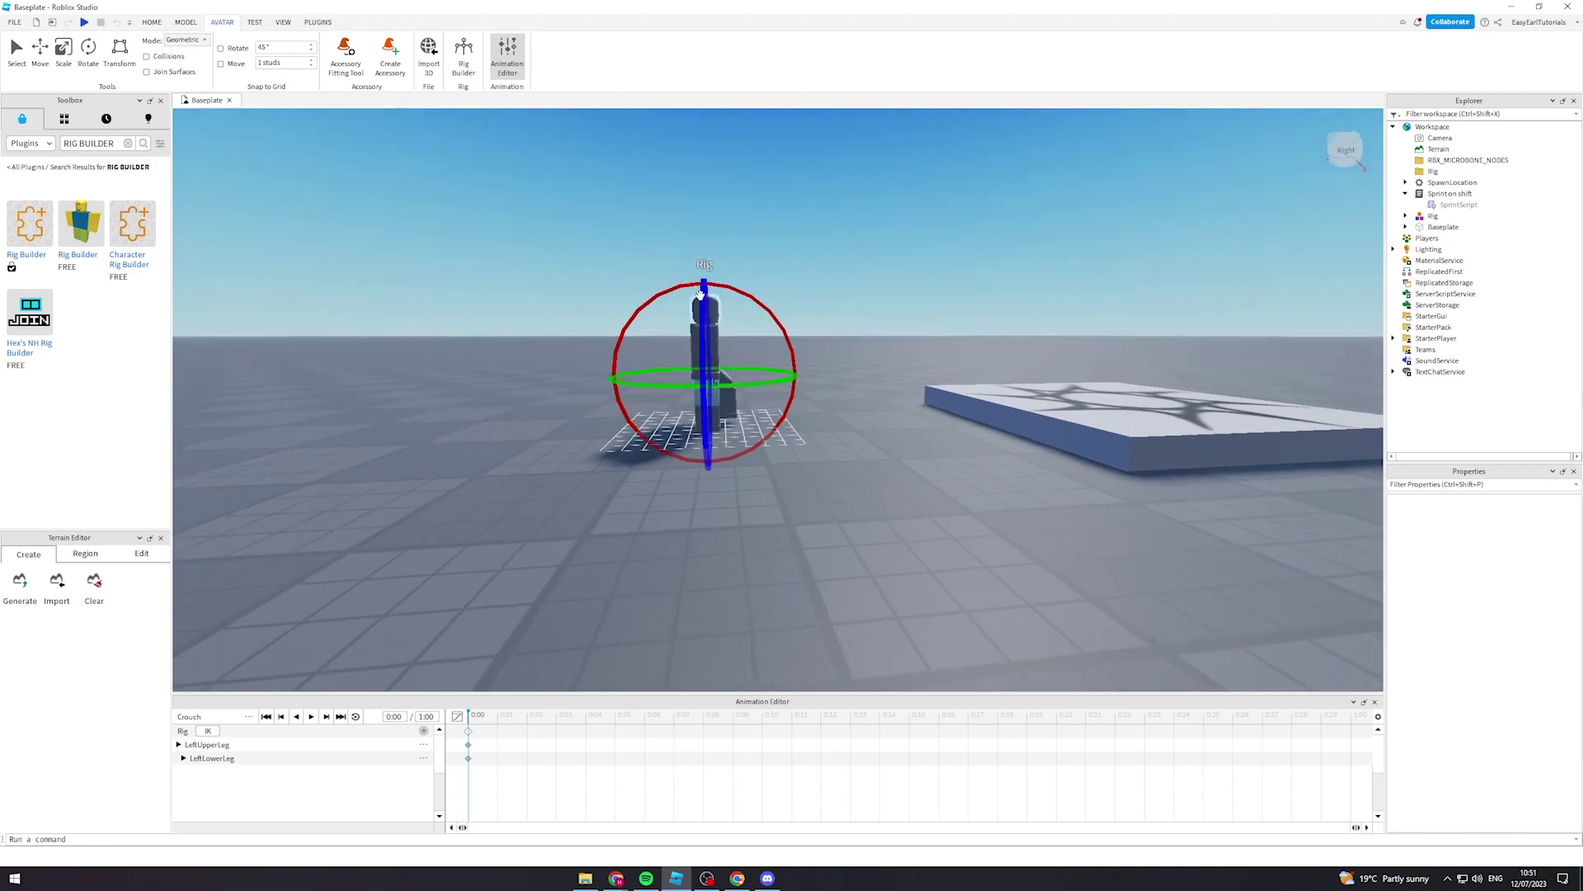
pyautogui.moveTo(689, 286); pyautogui.dragTo(714, 284)
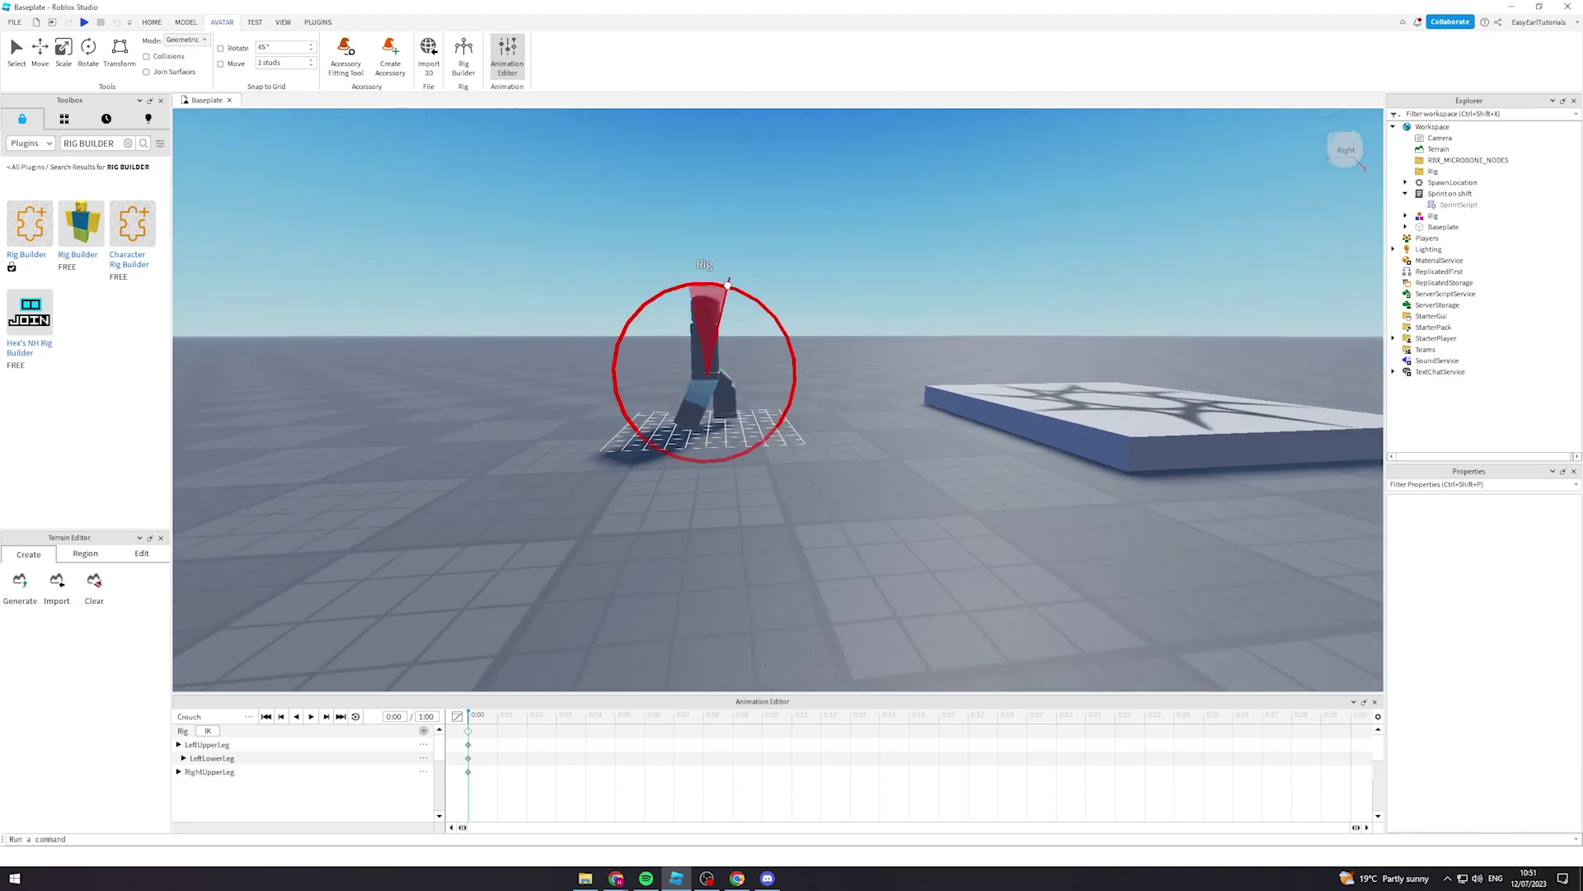
pyautogui.moveTo(735, 288); pyautogui.dragTo(735, 288)
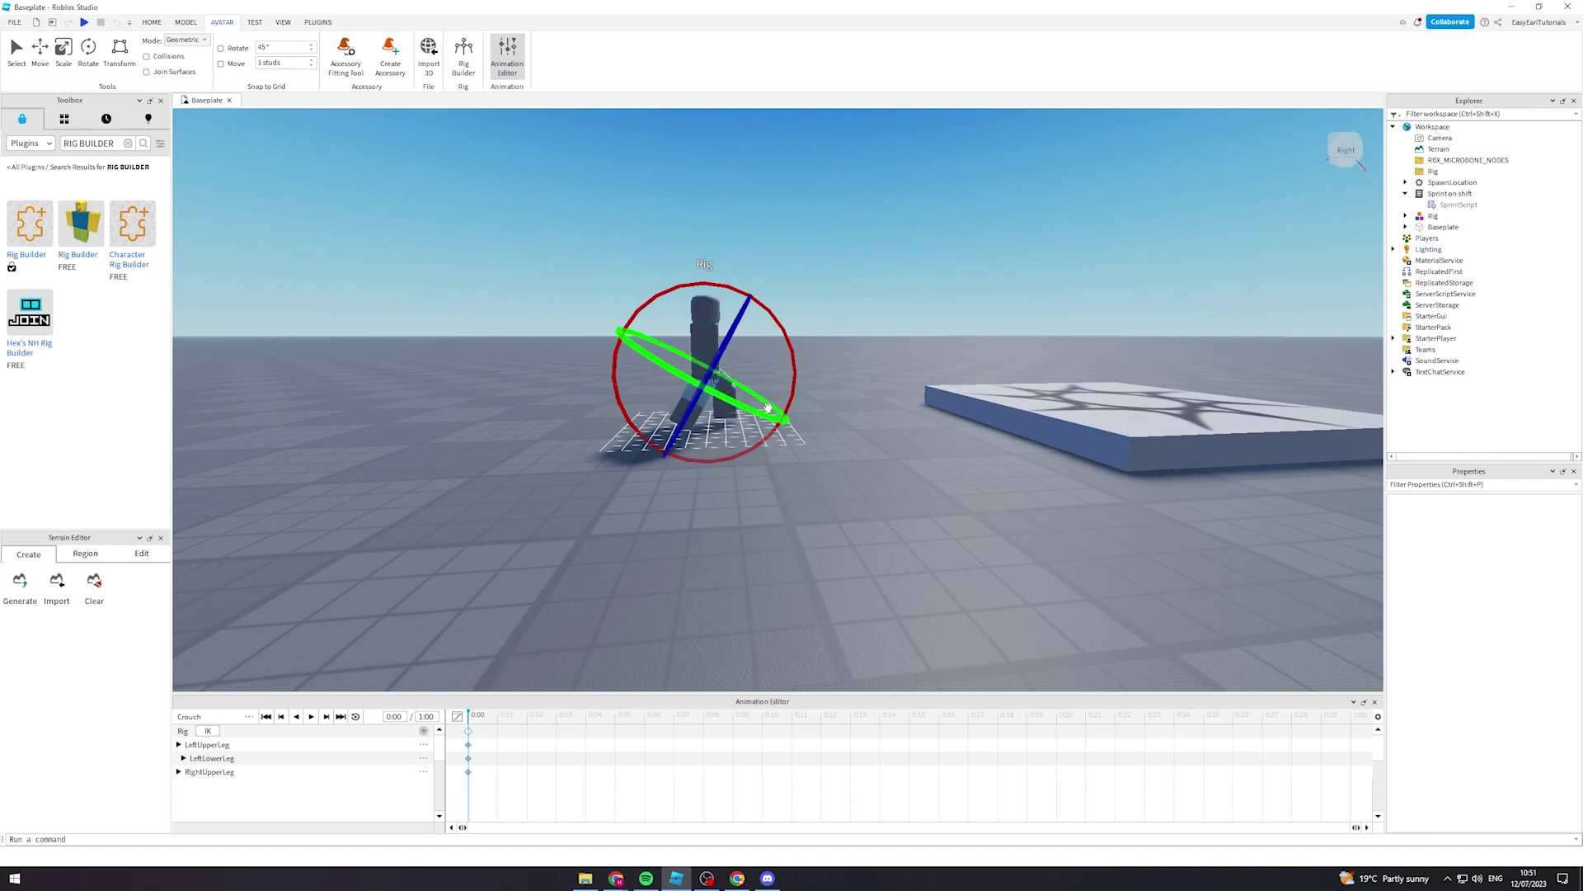
# - Bend the rig's right lower leg backward until it lies roughly parallel to the ground
pyautogui.click(683, 413)
pyautogui.moveTo(795, 391); pyautogui.dragTo(785, 413)
pyautogui.click(682, 413)
pyautogui.press('a')
pyautogui.moveTo(1031, 404); pyautogui.dragTo(1031, 406, button='right')
pyautogui.press('w')
pyautogui.press('s')
pyautogui.press('w')
pyautogui.click(884, 325)
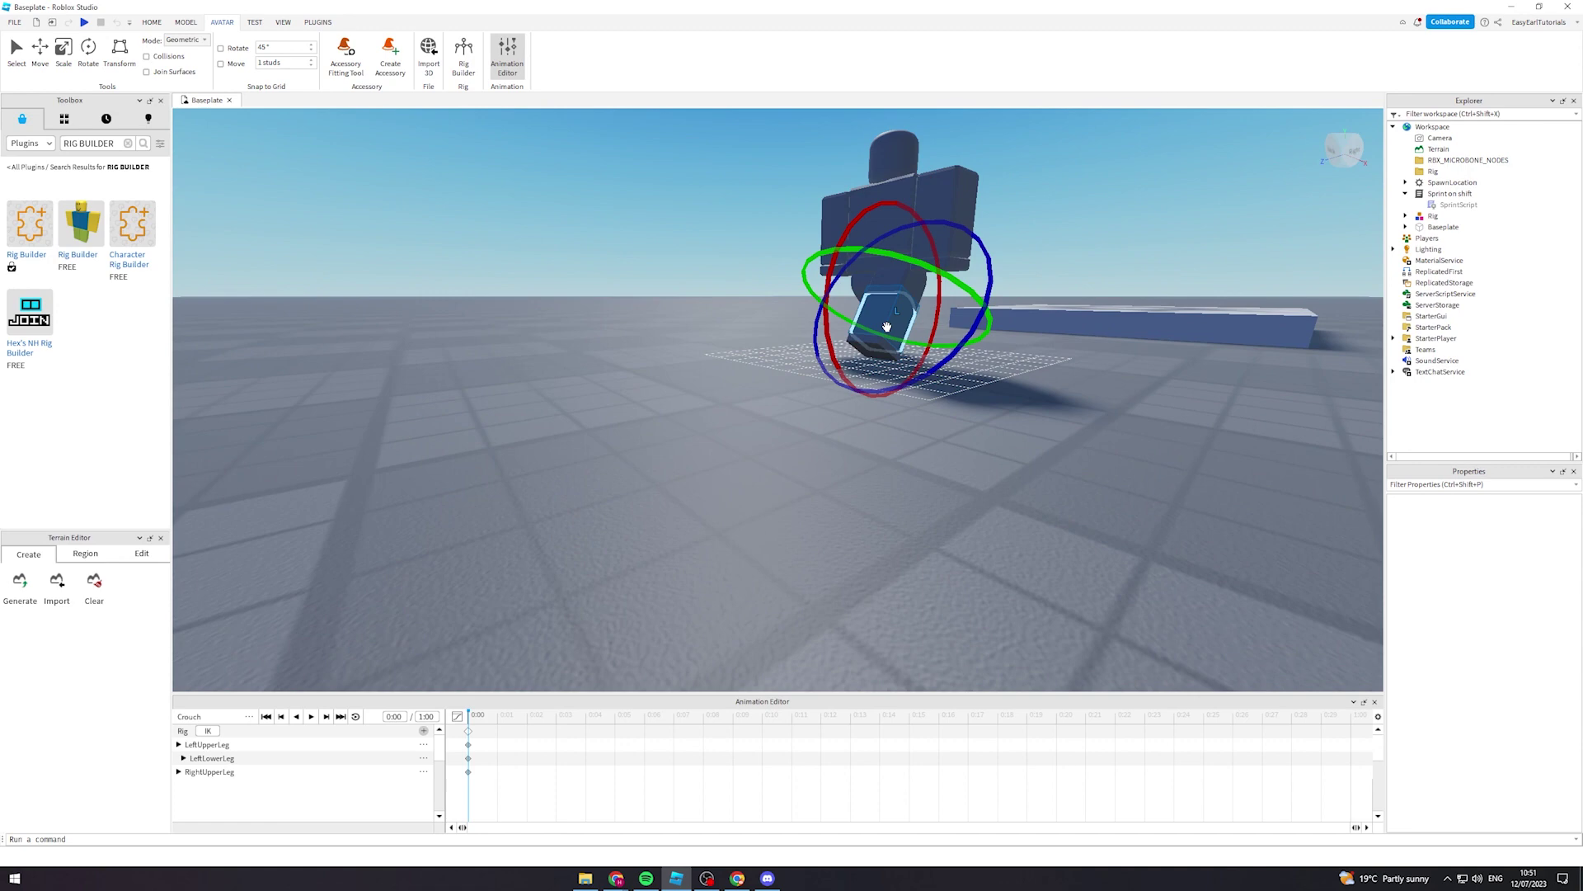
pyautogui.press('d')
pyautogui.moveTo(1039, 343); pyautogui.dragTo(1039, 344, button='right')
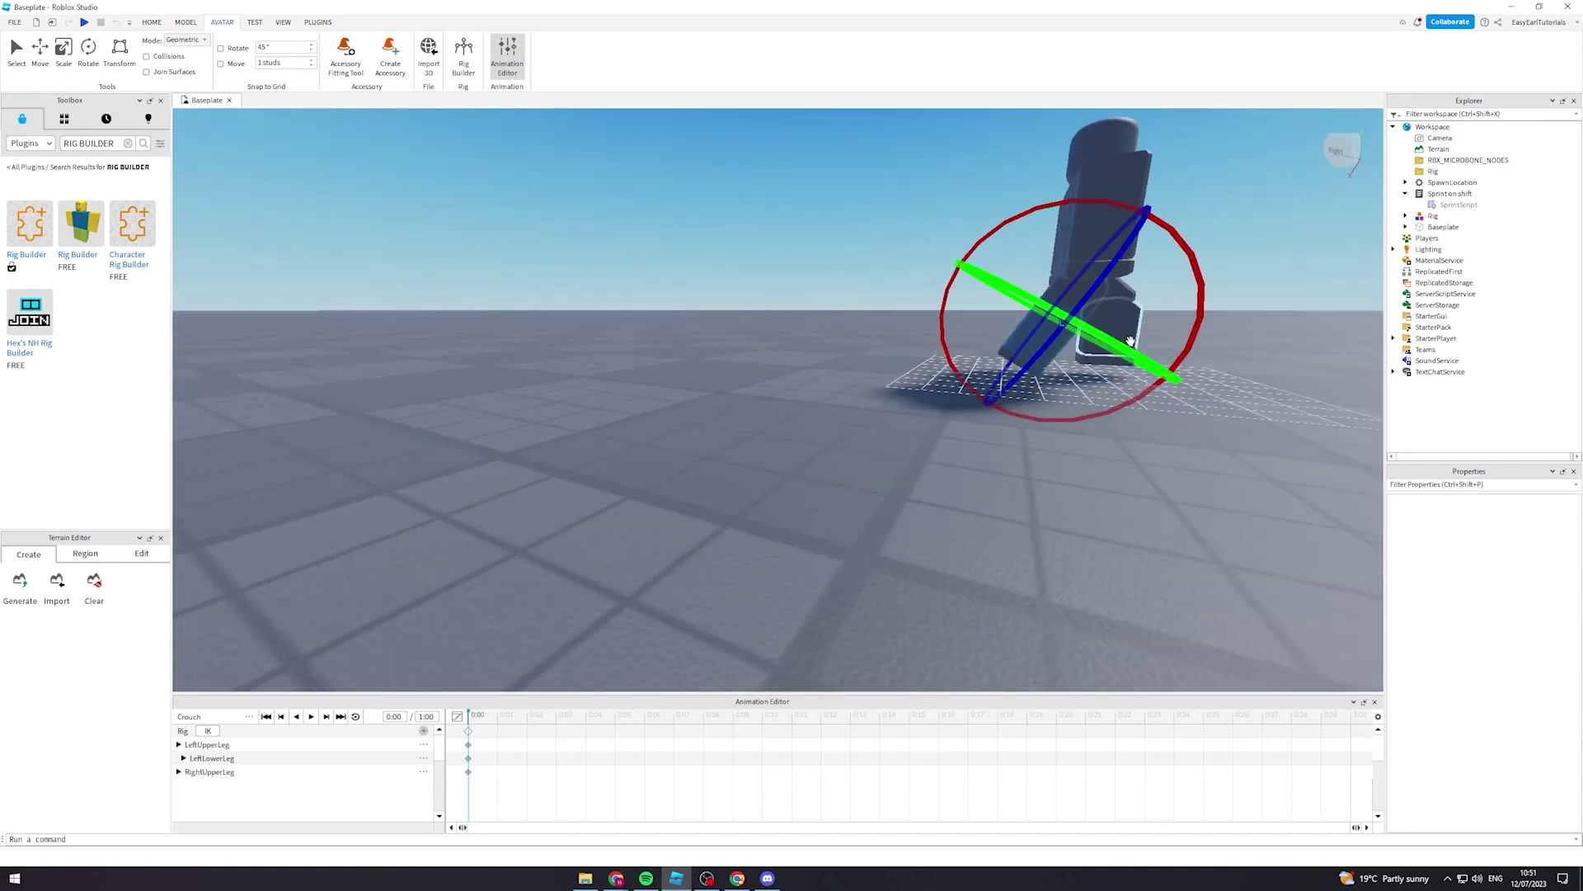
pyautogui.moveTo(1194, 327); pyautogui.dragTo(1093, 403)
pyautogui.press('d')
# - Readjust the left upper leg's rotation and straighten the left lower leg to vertical again
pyautogui.moveTo(1272, 334); pyautogui.dragTo(1271, 334, button='right')
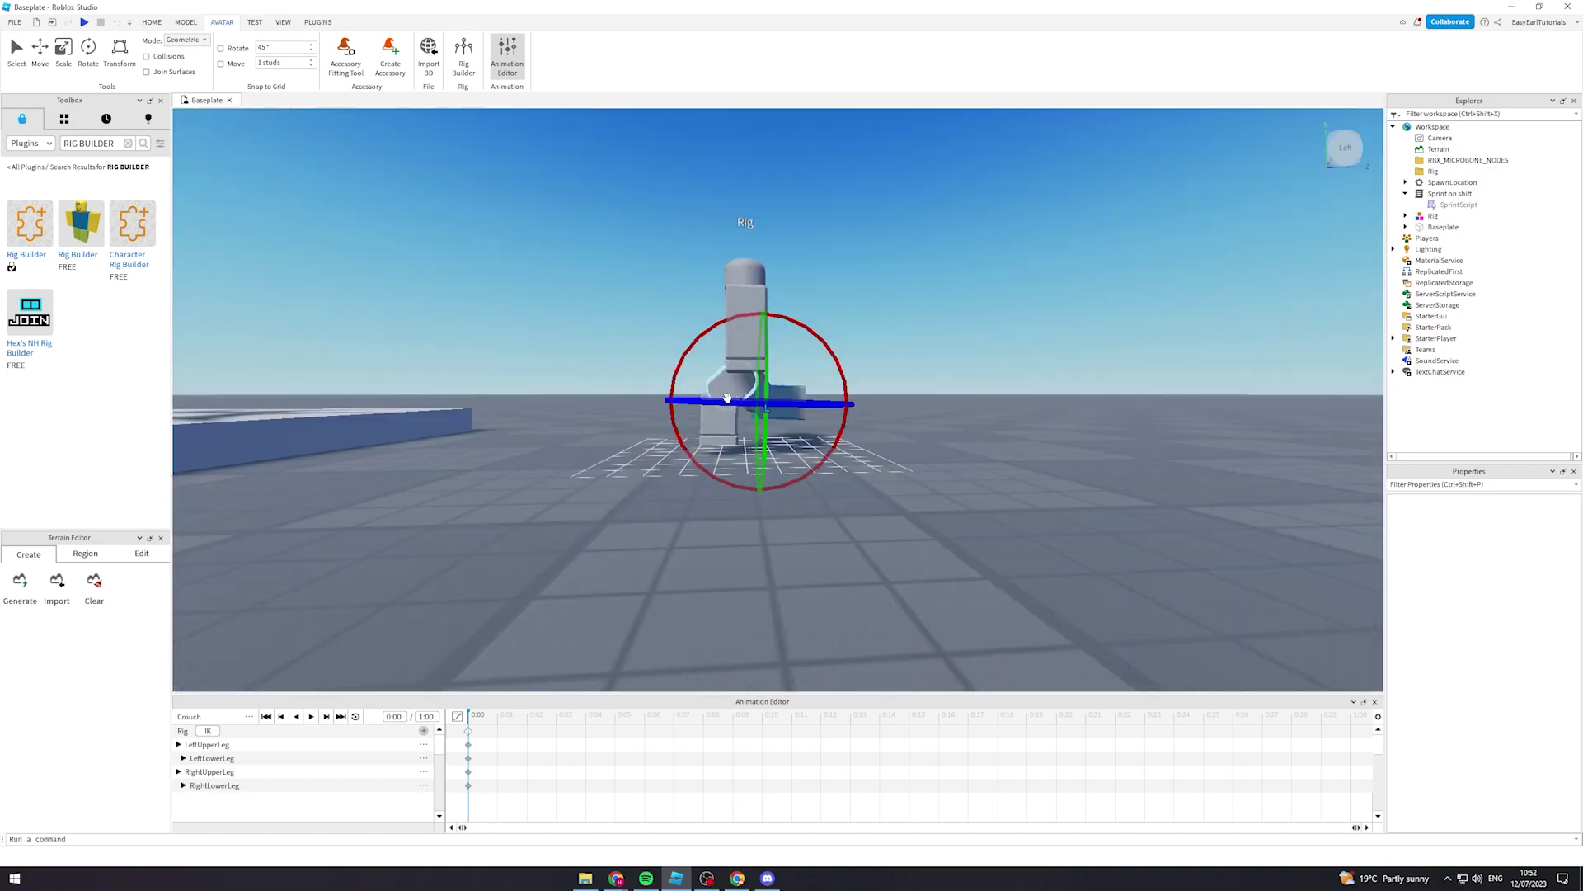
pyautogui.click(725, 393)
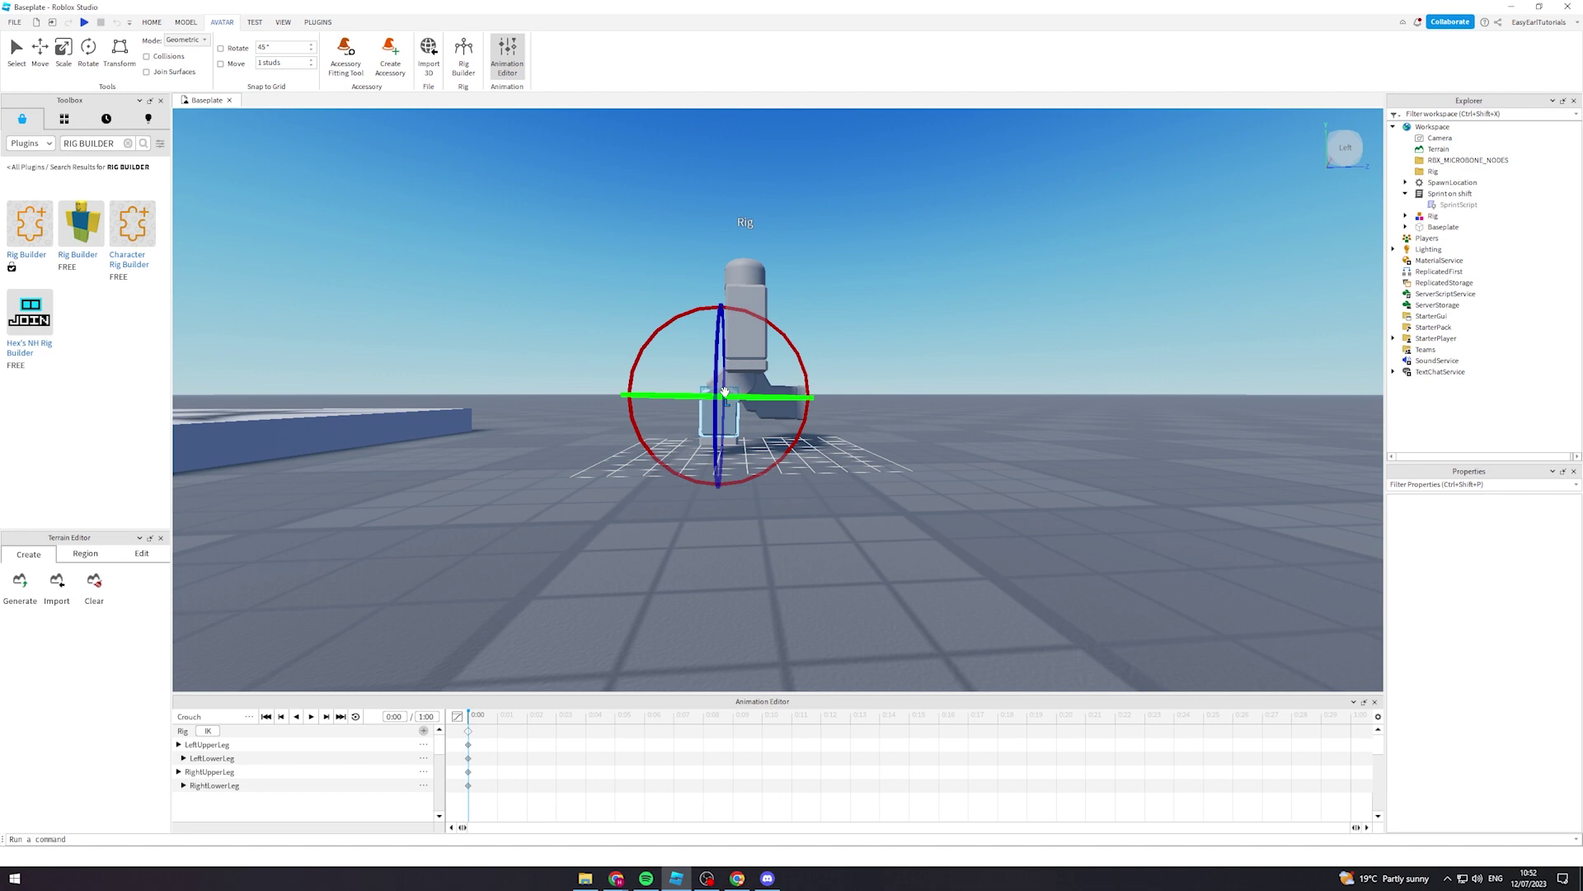
pyautogui.moveTo(724, 392); pyautogui.dragTo(741, 387)
pyautogui.moveTo(707, 295); pyautogui.dragTo(709, 294)
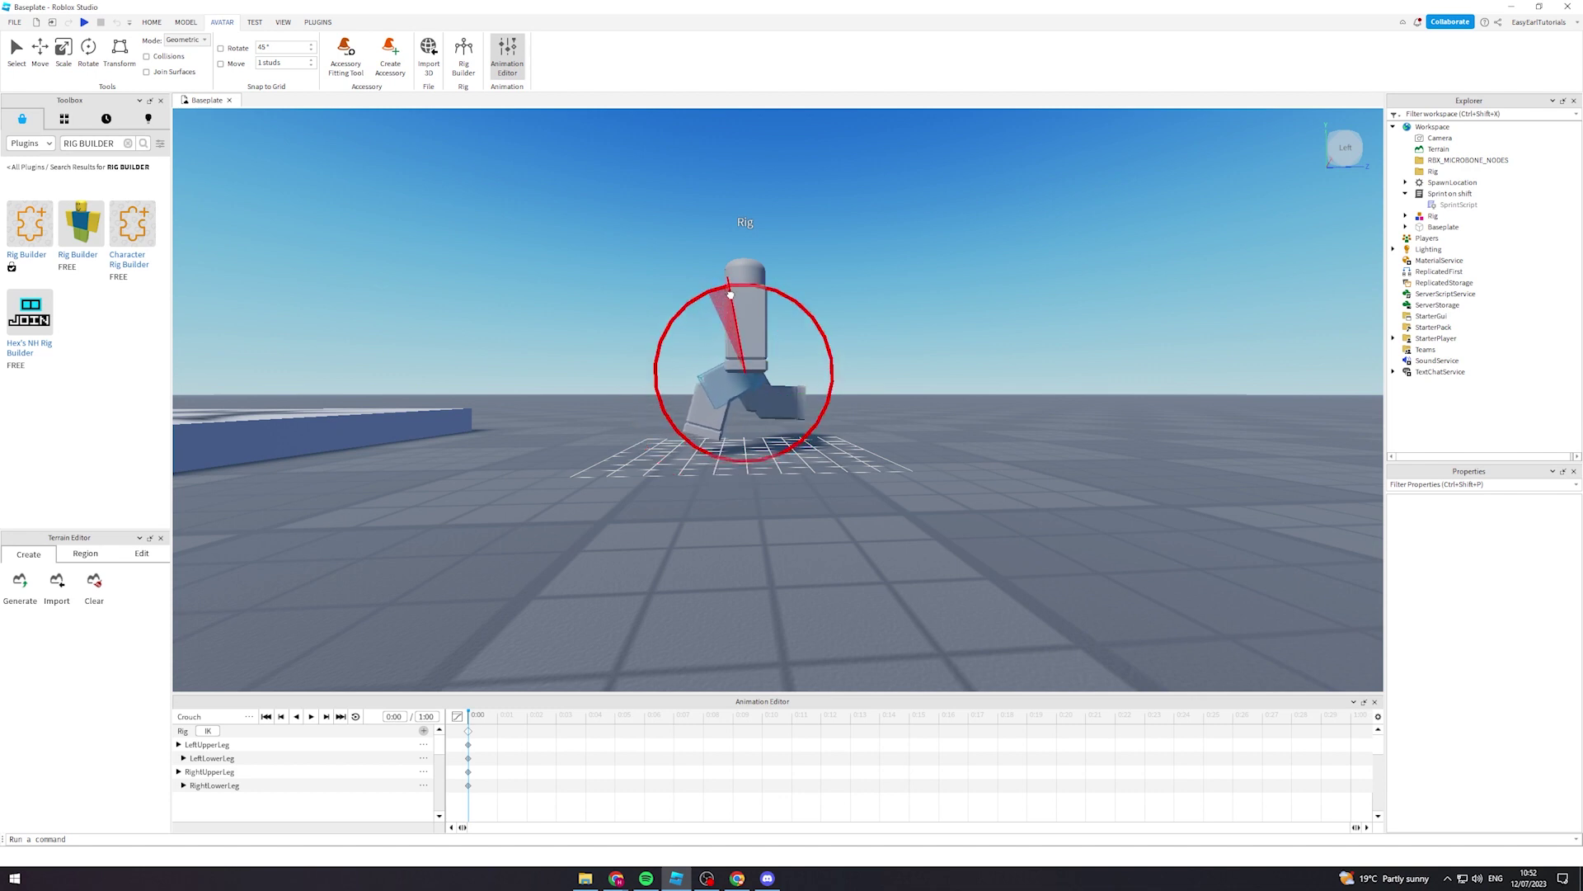
pyautogui.moveTo(733, 294); pyautogui.dragTo(733, 295)
pyautogui.click(707, 418)
pyautogui.moveTo(798, 386); pyautogui.dragTo(800, 379)
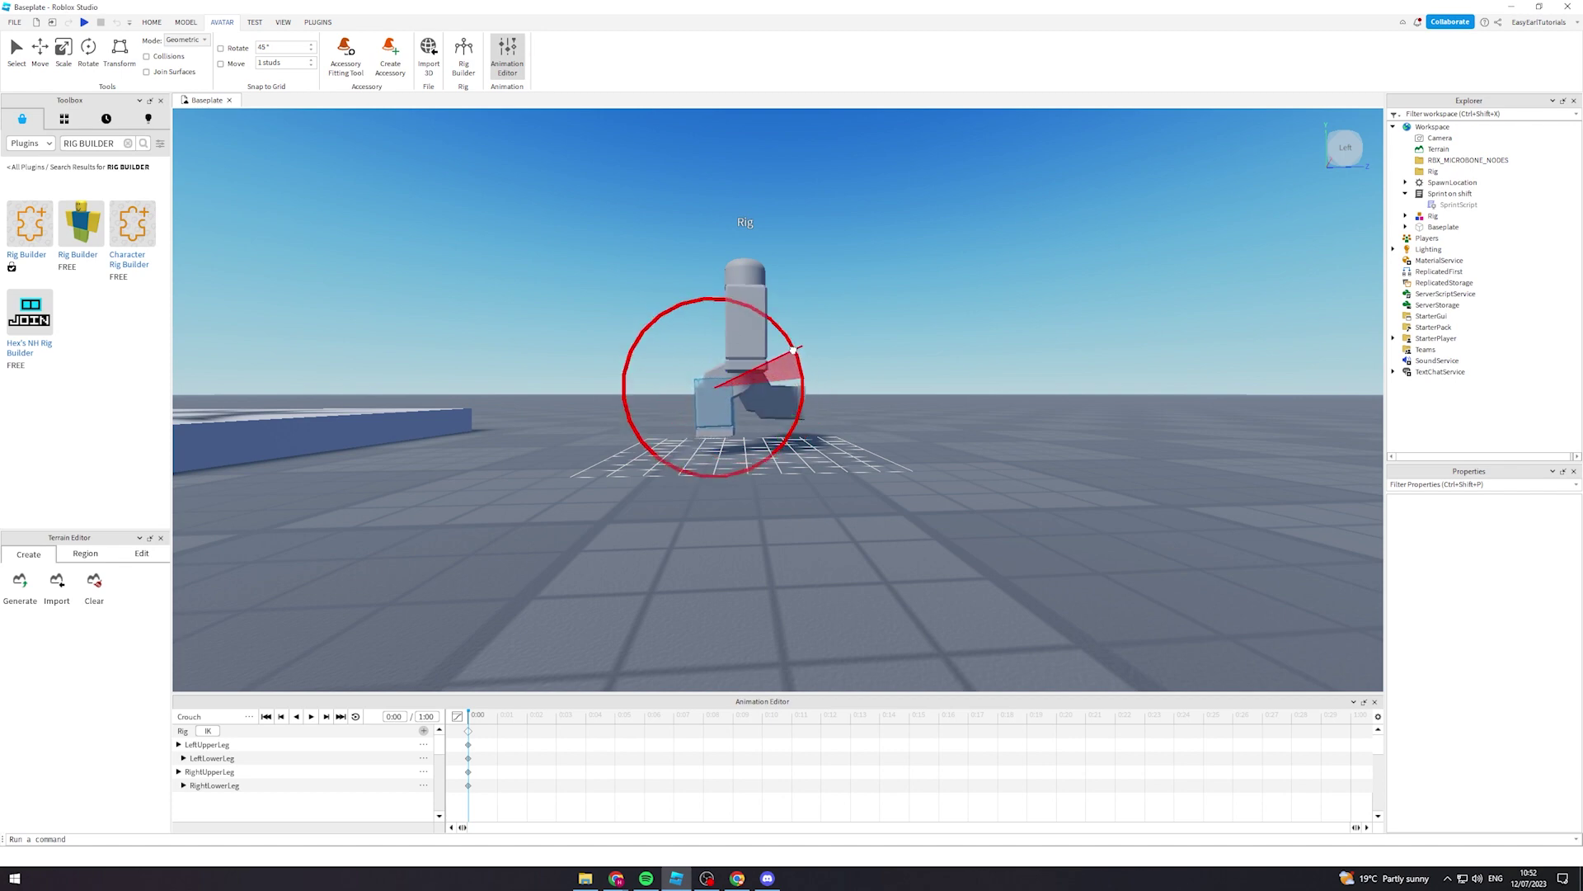
pyautogui.moveTo(795, 352); pyautogui.dragTo(797, 351)
pyautogui.click(830, 338)
# - Lower the rig's lower torso with the Move tool so the bent legs rest on the ground
pyautogui.moveTo(789, 323); pyautogui.dragTo(789, 323, button='right')
pyautogui.press('a')
pyautogui.press('a')
pyautogui.press('w')
pyautogui.press('s')
pyautogui.press('a')
pyautogui.press('w')
pyautogui.press('a')
pyautogui.click(779, 335)
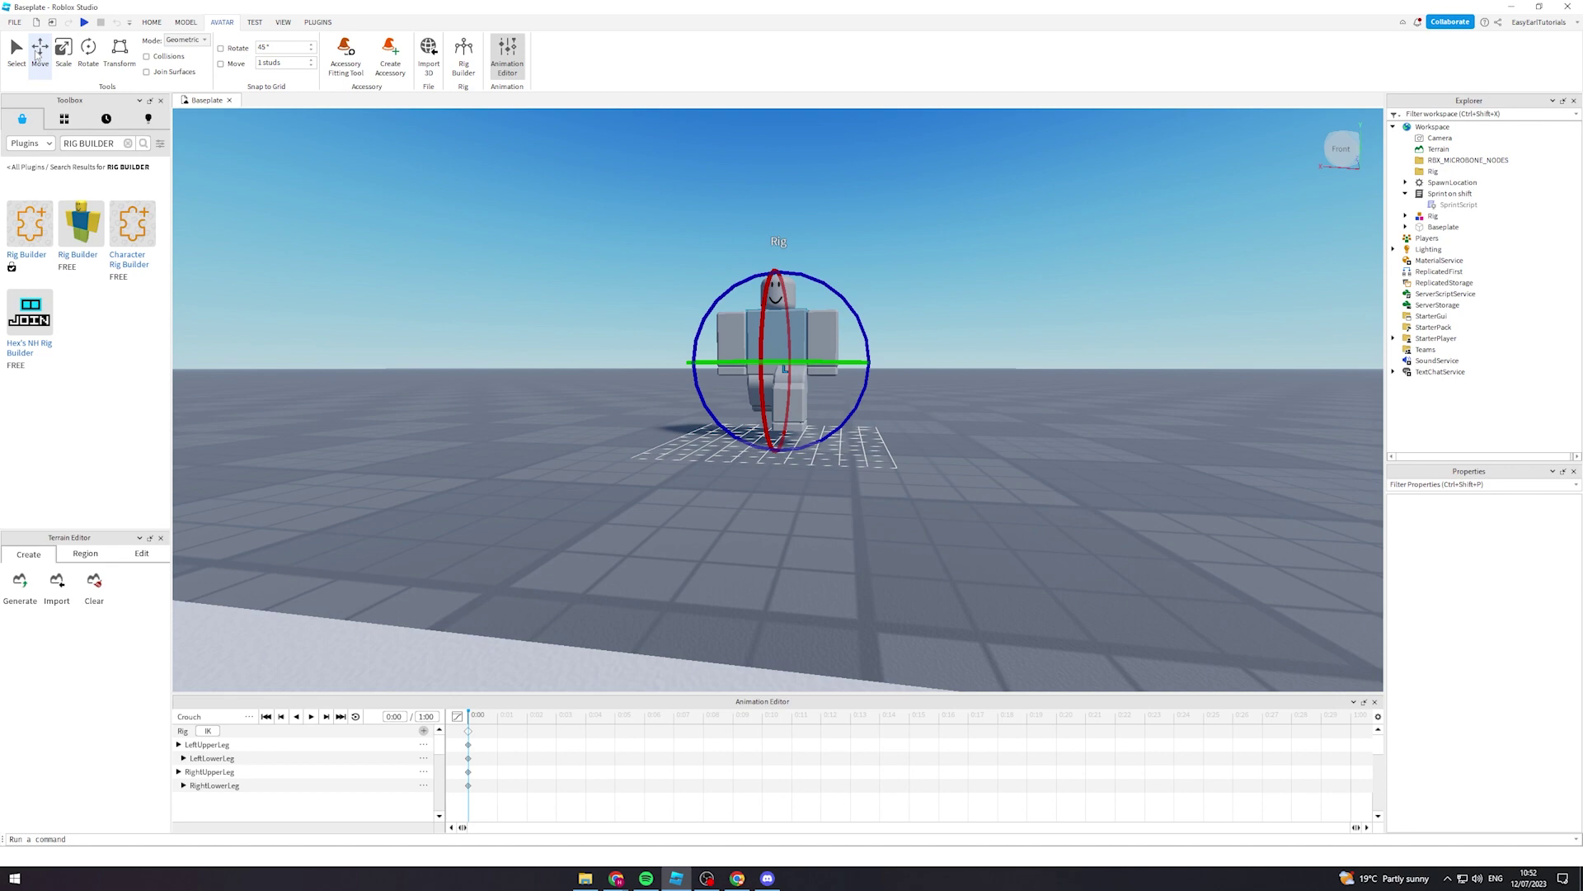
pyautogui.click(38, 53)
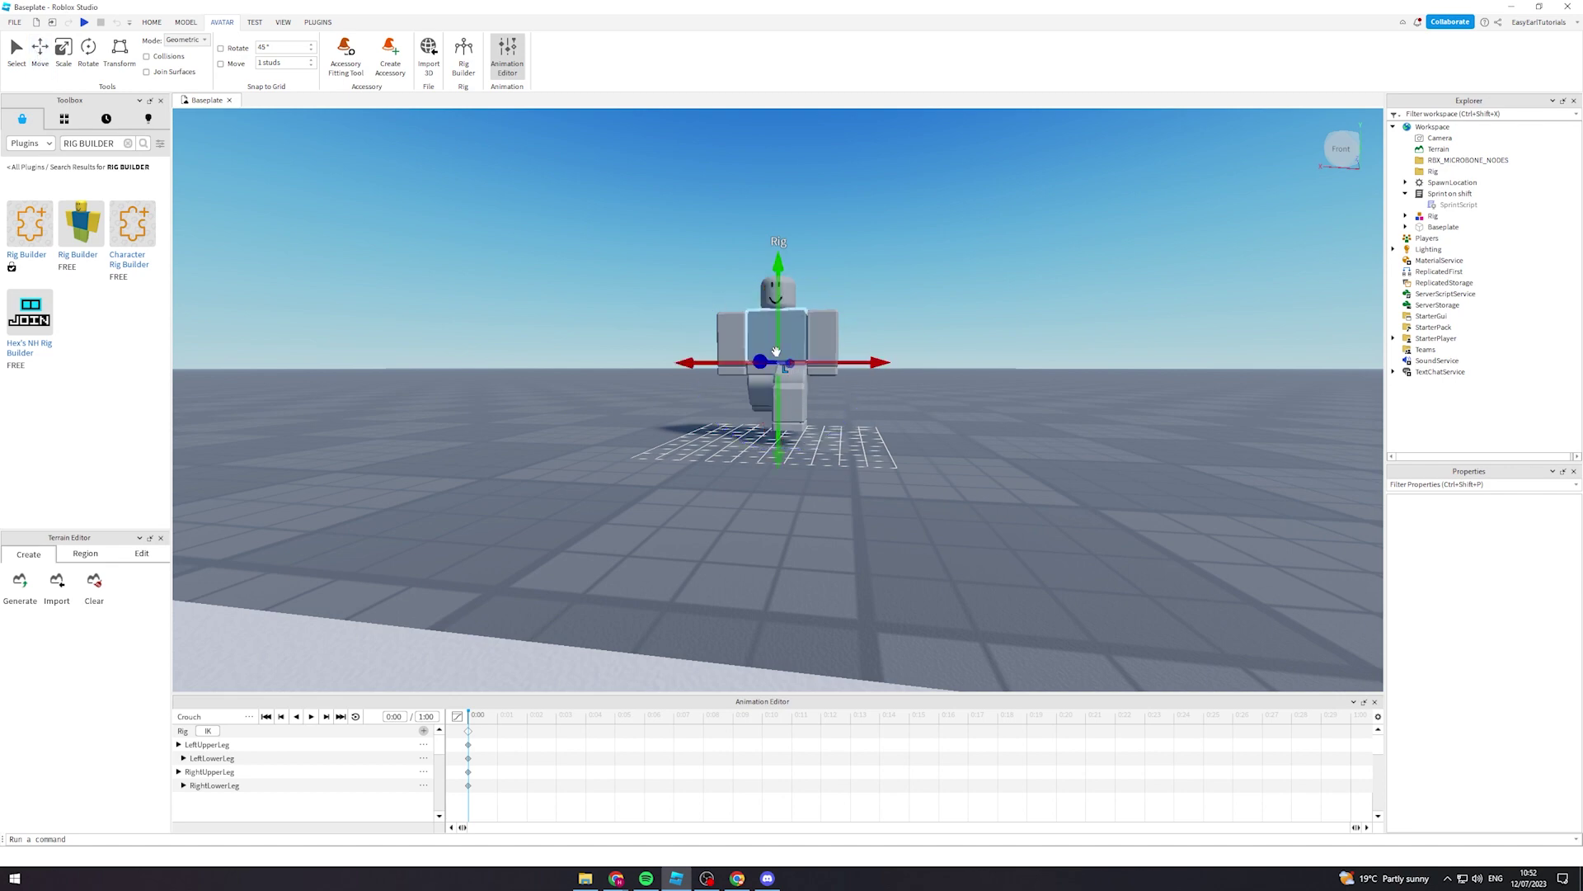
pyautogui.moveTo(784, 336); pyautogui.dragTo(781, 346)
pyautogui.hotkey('ctrl', 'z')
pyautogui.click(774, 376)
pyautogui.moveTo(962, 407); pyautogui.dragTo(963, 412, button='right')
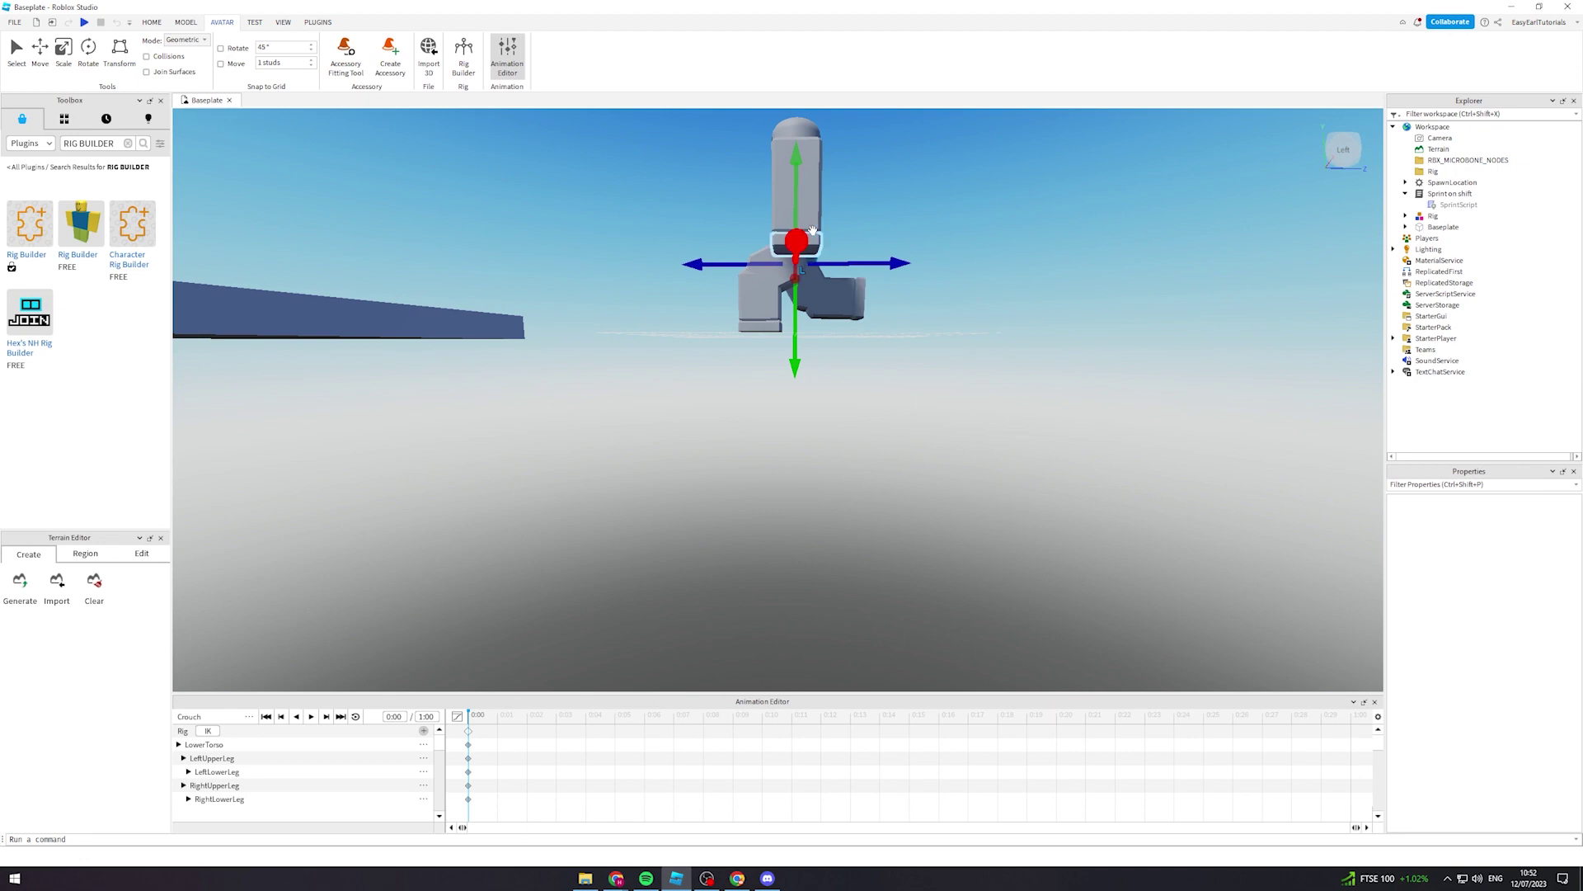
pyautogui.moveTo(795, 209); pyautogui.dragTo(798, 213)
# - Rotate the rig's left and right upper arms into the crouching pose
pyautogui.moveTo(872, 211); pyautogui.dragTo(881, 309, button='right')
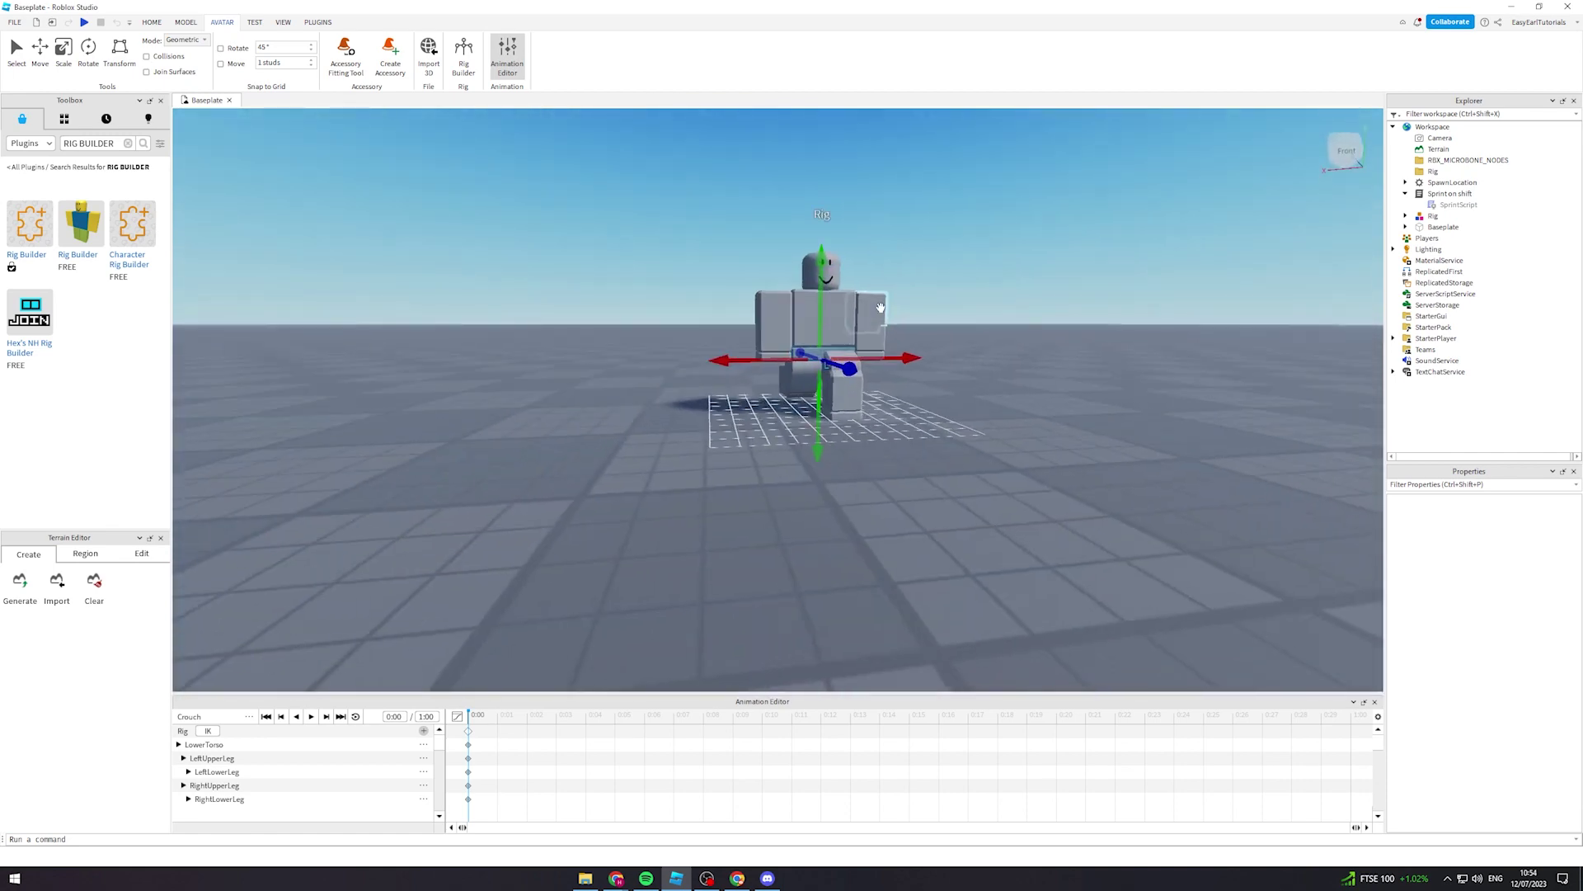
pyautogui.click(89, 49)
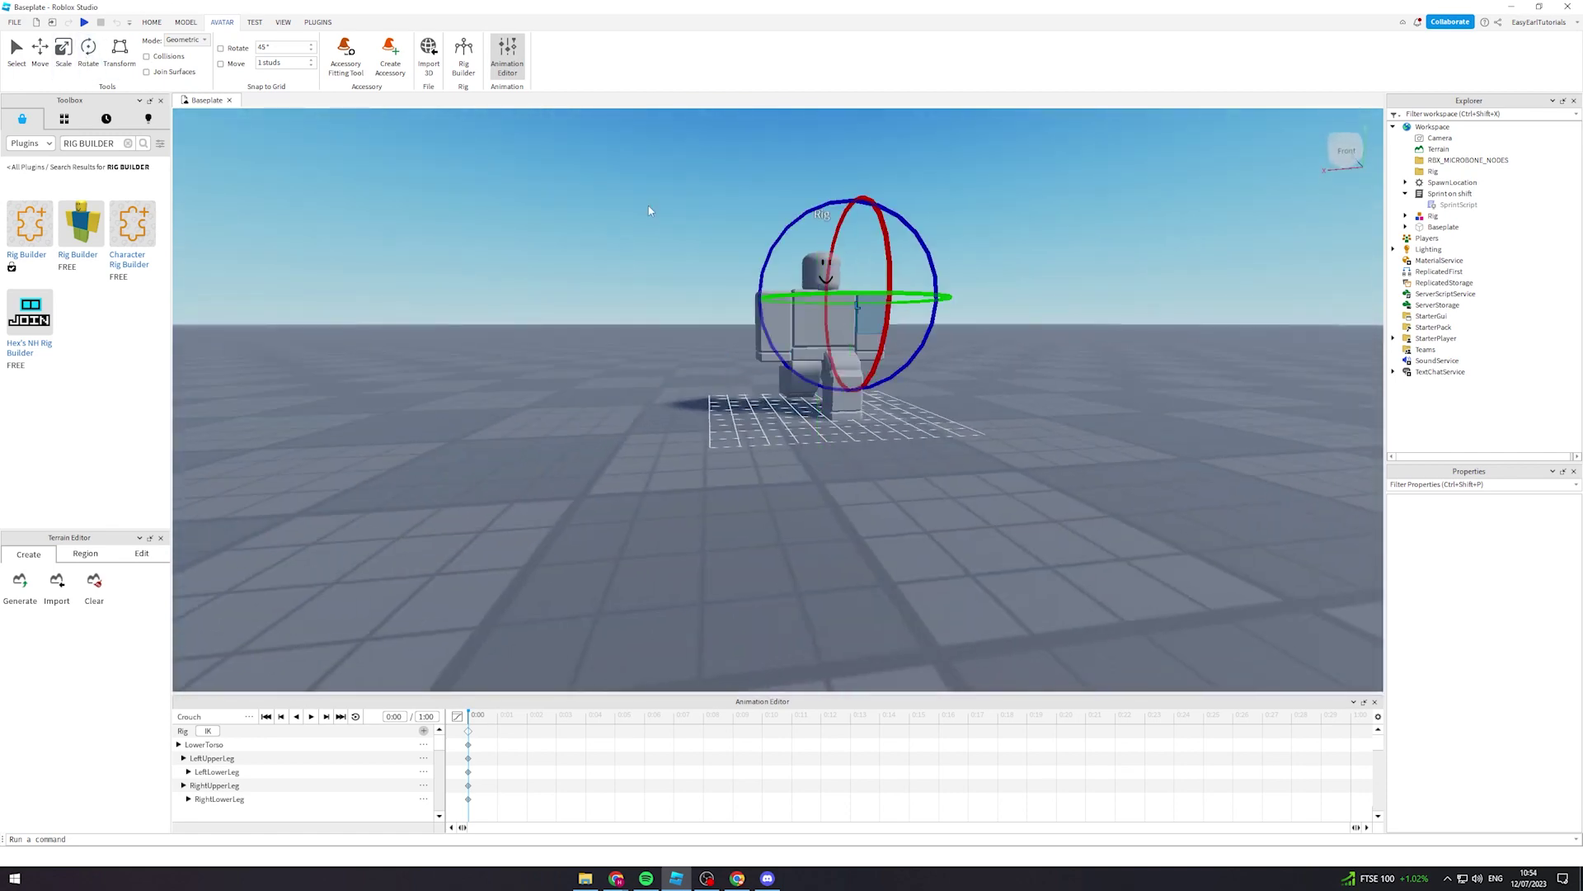
pyautogui.moveTo(873, 206); pyautogui.dragTo(881, 213)
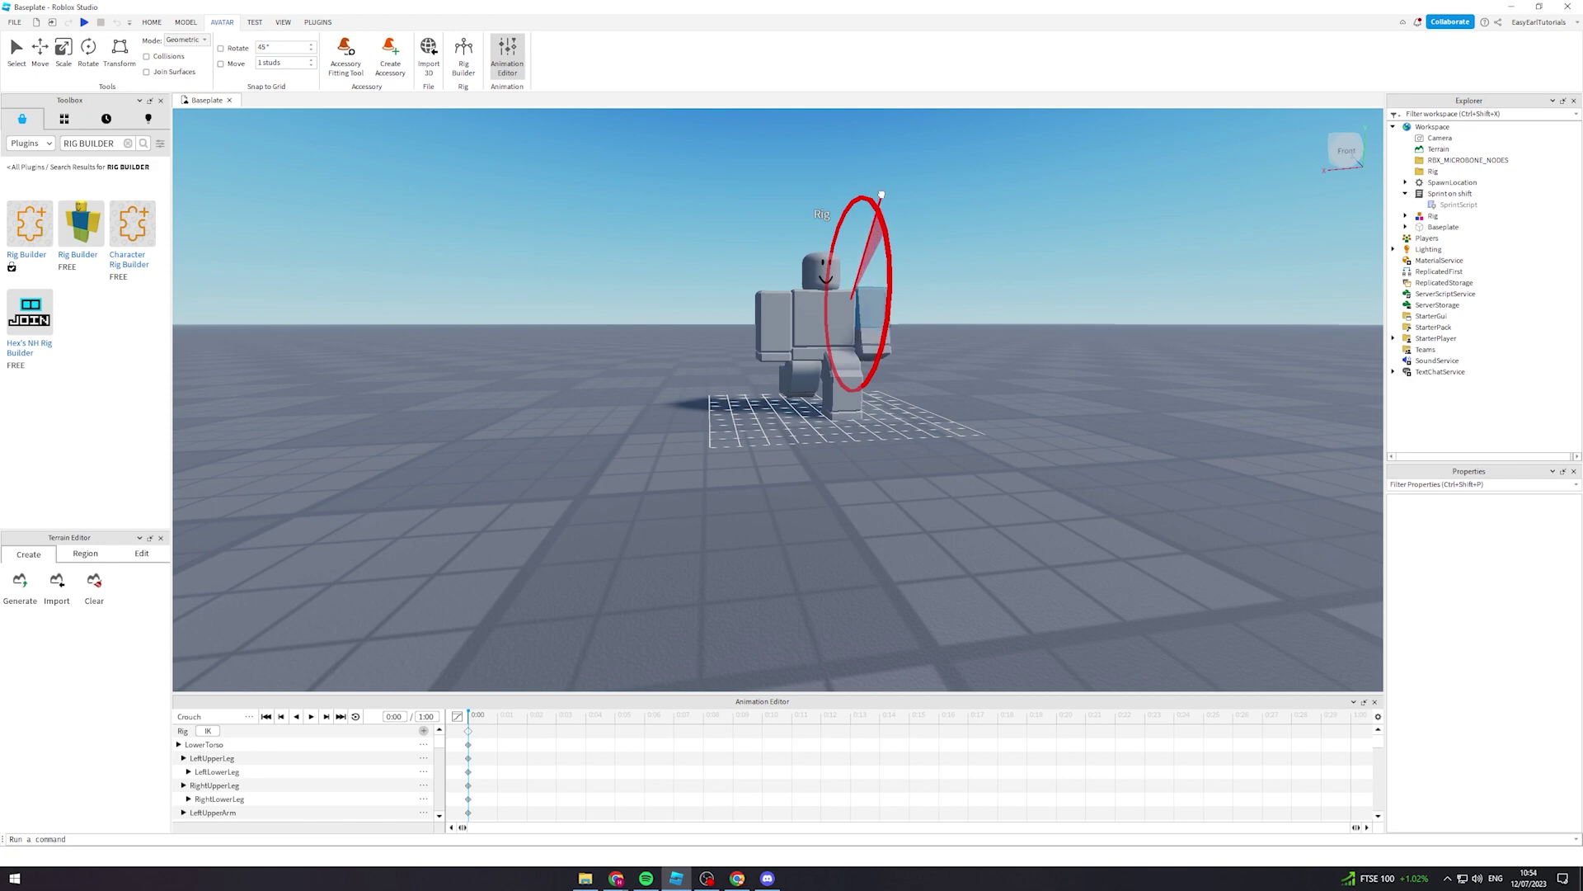
pyautogui.moveTo(884, 149); pyautogui.dragTo(884, 150)
pyautogui.click(783, 303)
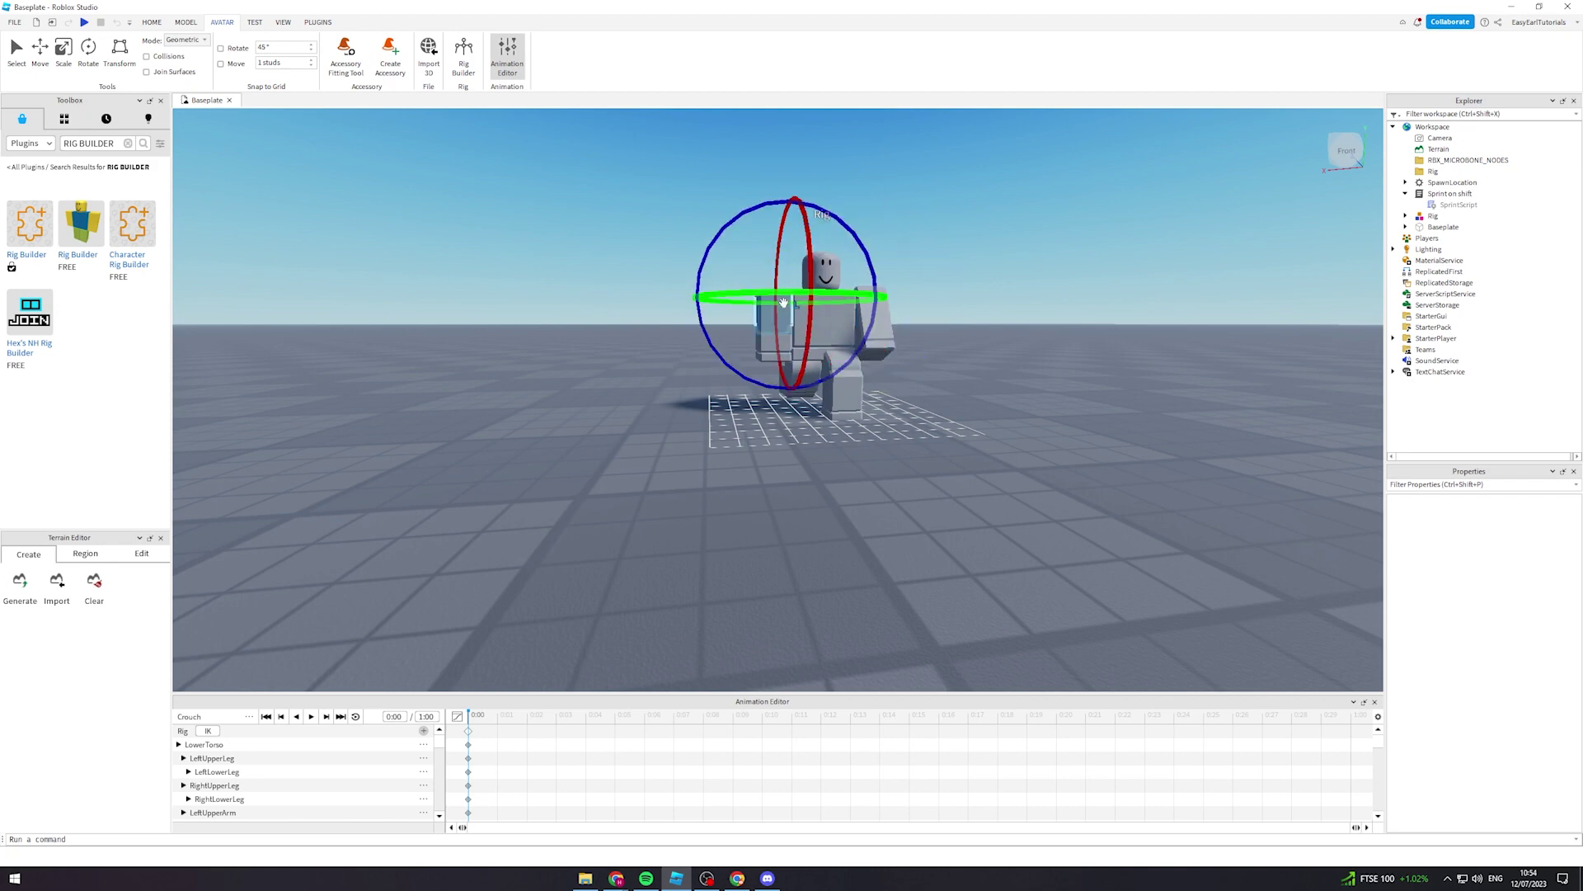
pyautogui.moveTo(805, 234); pyautogui.dragTo(881, 268)
pyautogui.moveTo(820, 331); pyautogui.dragTo(808, 334)
# - Rotate the rig's right and left lower arms at the elbows to finish the arm pose
pyautogui.click(783, 326)
pyautogui.moveTo(682, 318); pyautogui.dragTo(694, 282)
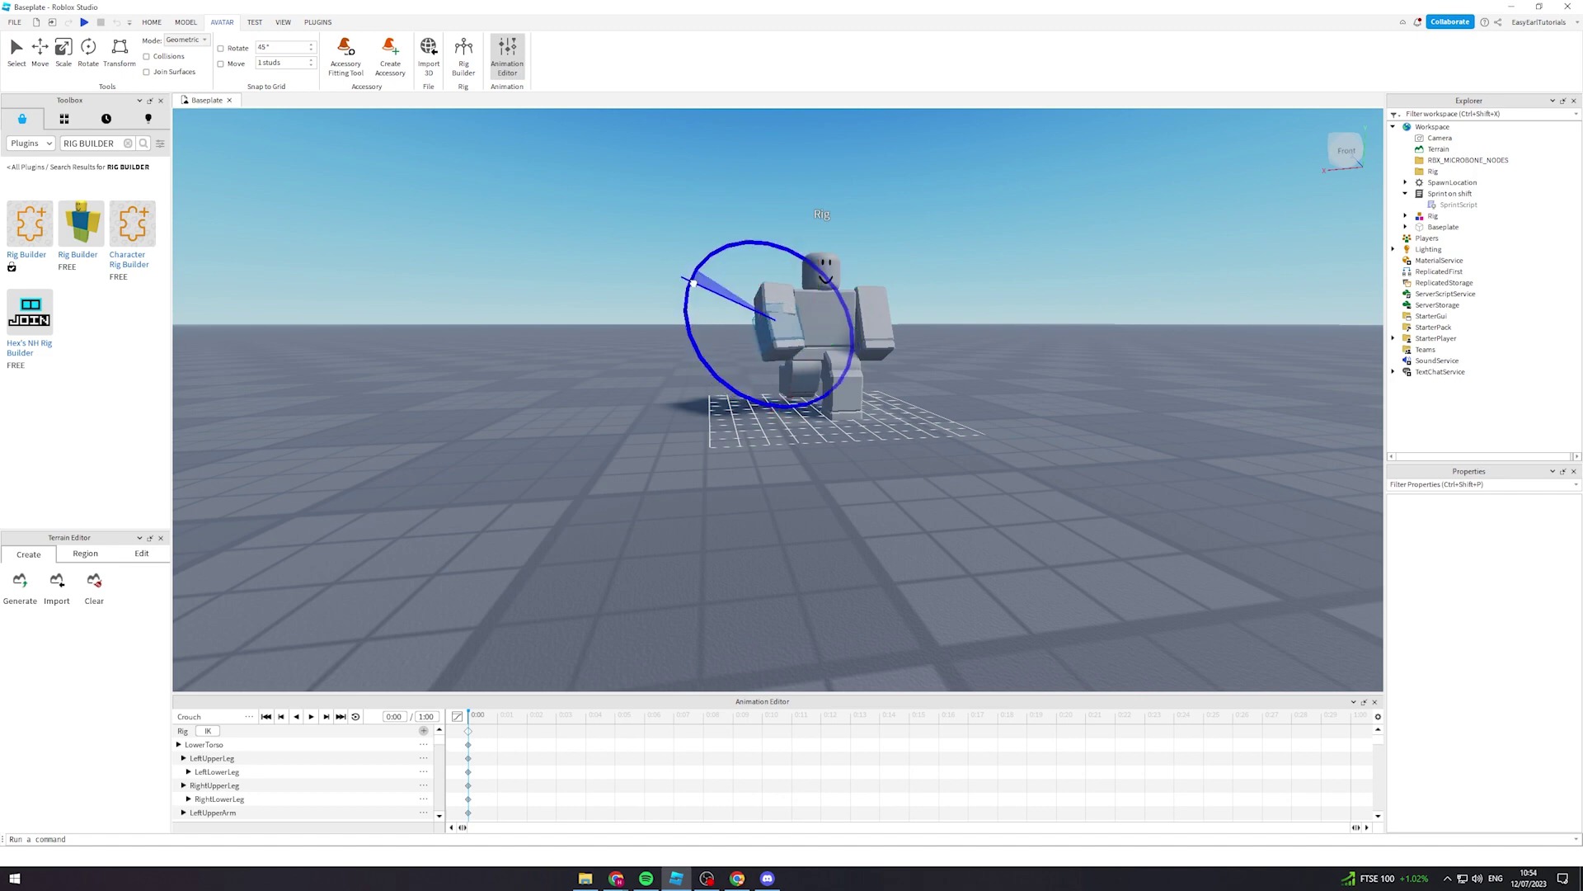
pyautogui.click(883, 326)
pyautogui.moveTo(950, 326); pyautogui.dragTo(943, 328)
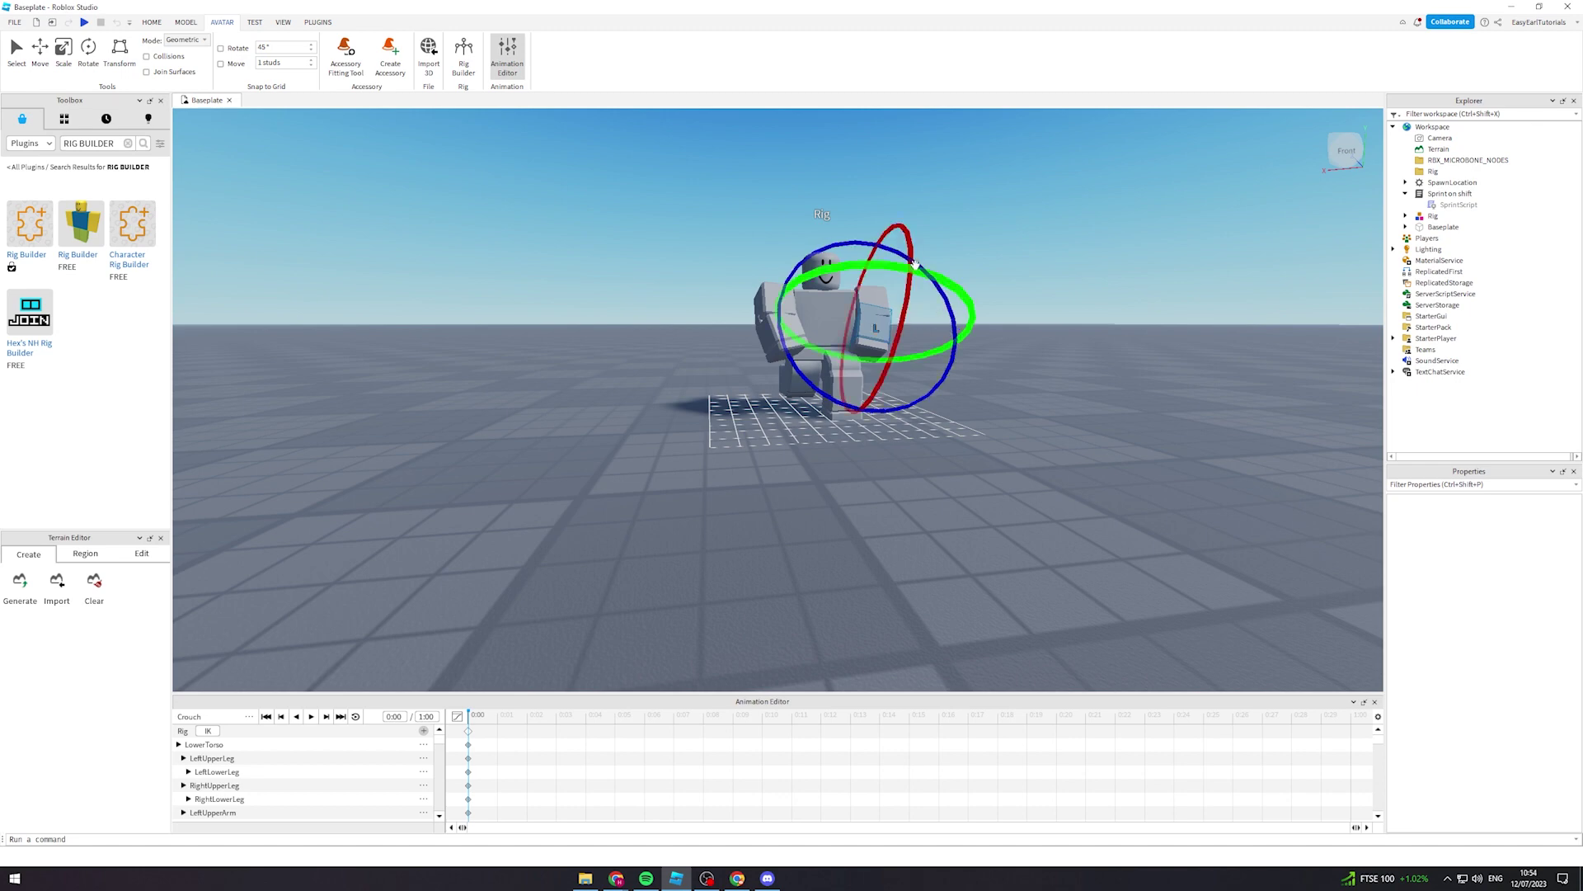
pyautogui.moveTo(907, 255); pyautogui.dragTo(906, 244)
# - Publish the animation to Roblox with the title Crouch and copy the asset ID of the published animation
pyautogui.click(1026, 269)
pyautogui.moveTo(1025, 269); pyautogui.dragTo(1033, 271, button='right')
pyautogui.click(249, 717)
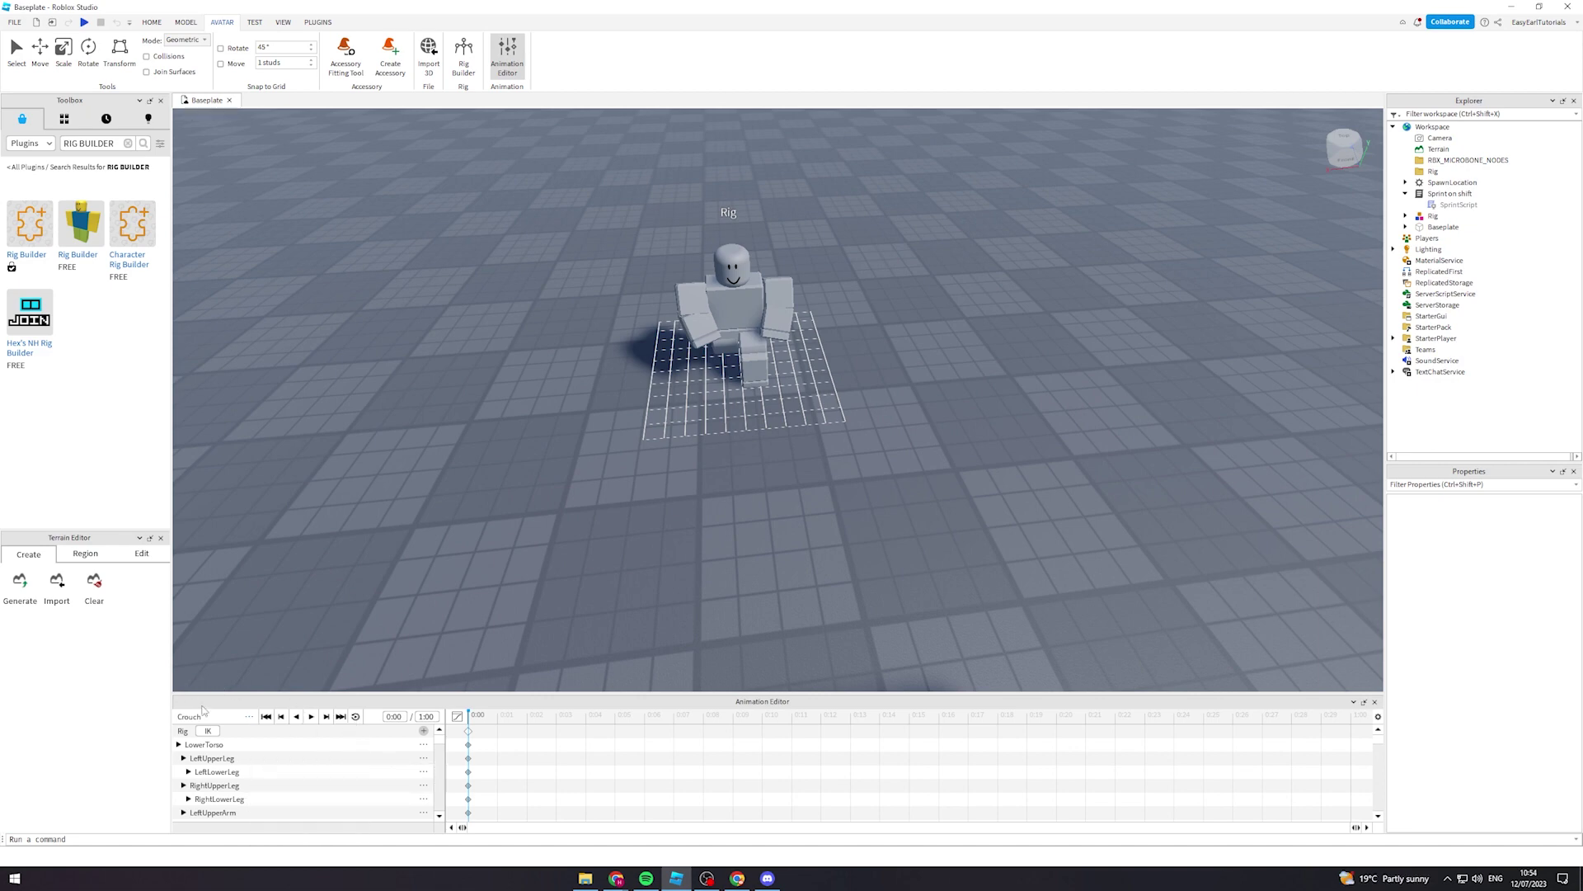
pyautogui.moveTo(442, 649); pyautogui.dragTo(441, 649, button='right')
pyautogui.click(249, 717)
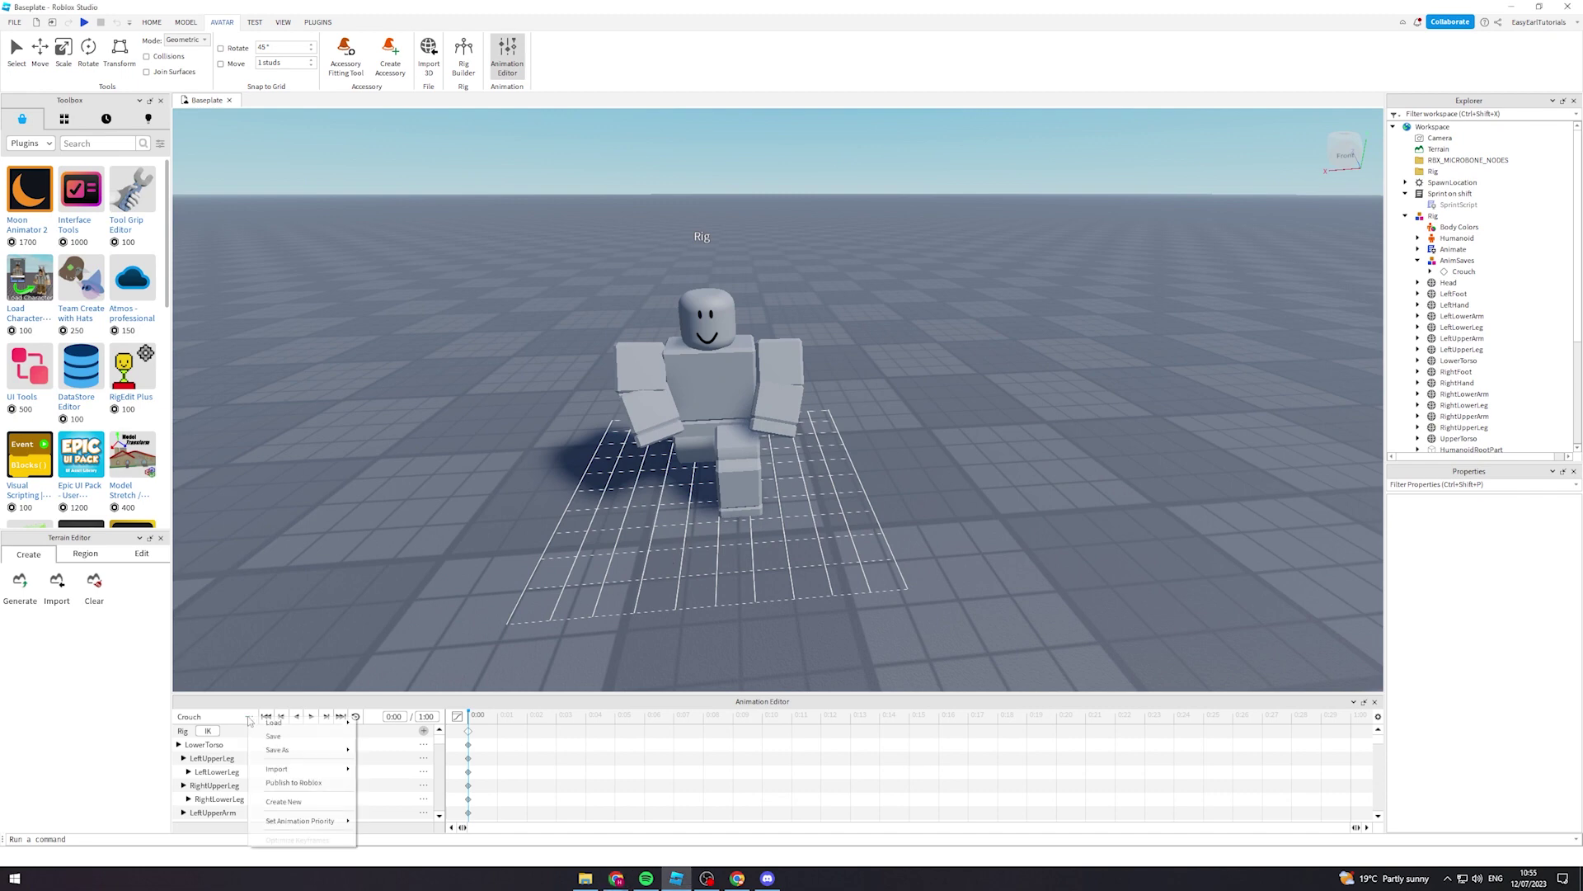
pyautogui.click(312, 784)
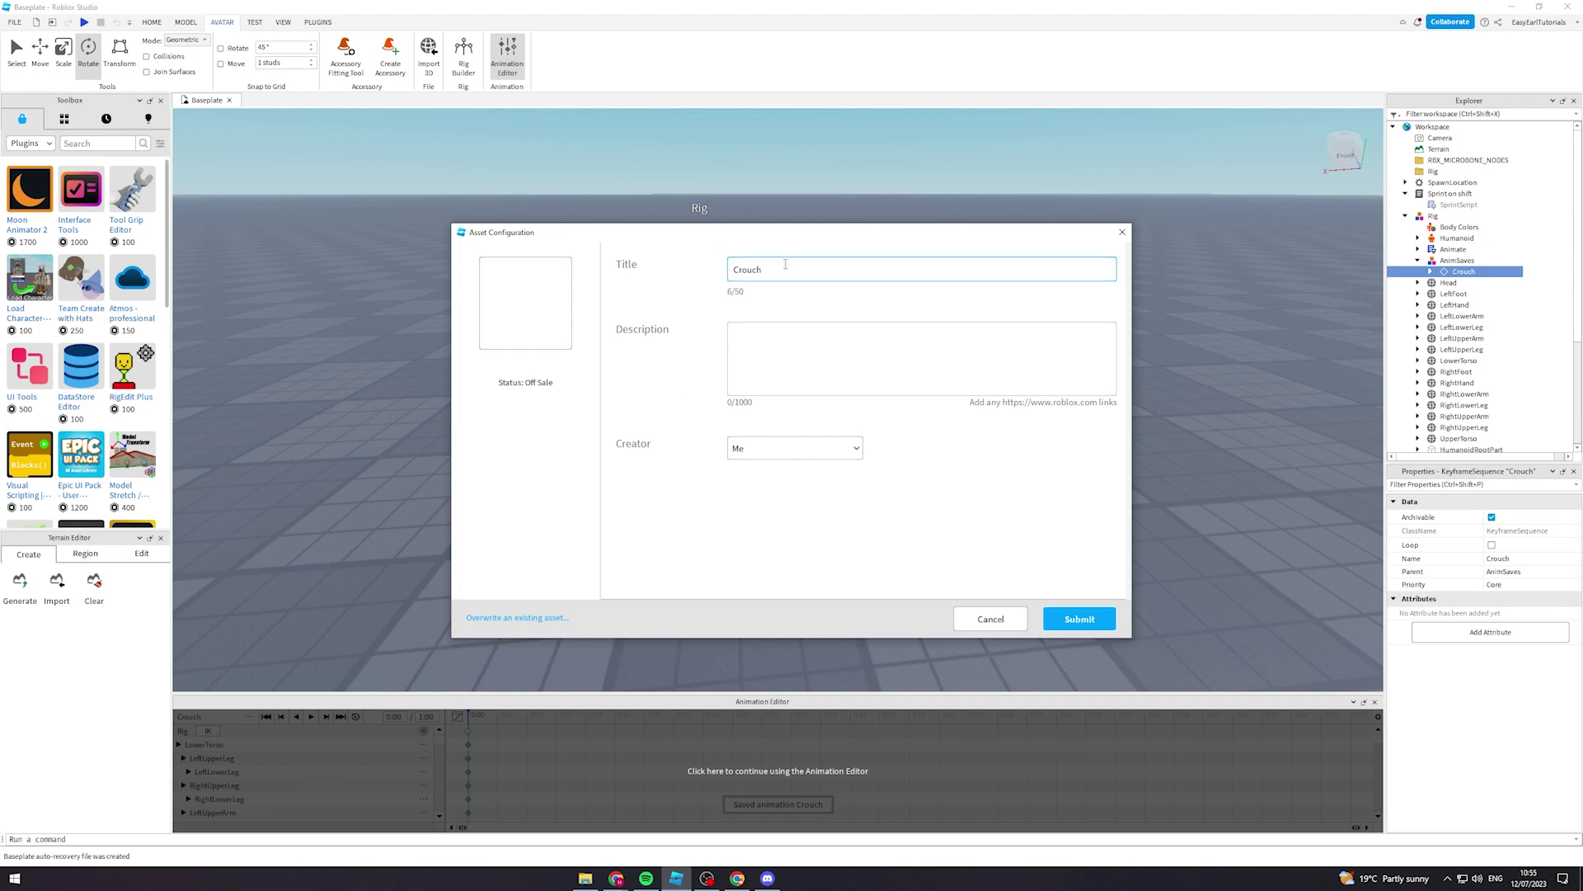
pyautogui.click(783, 327)
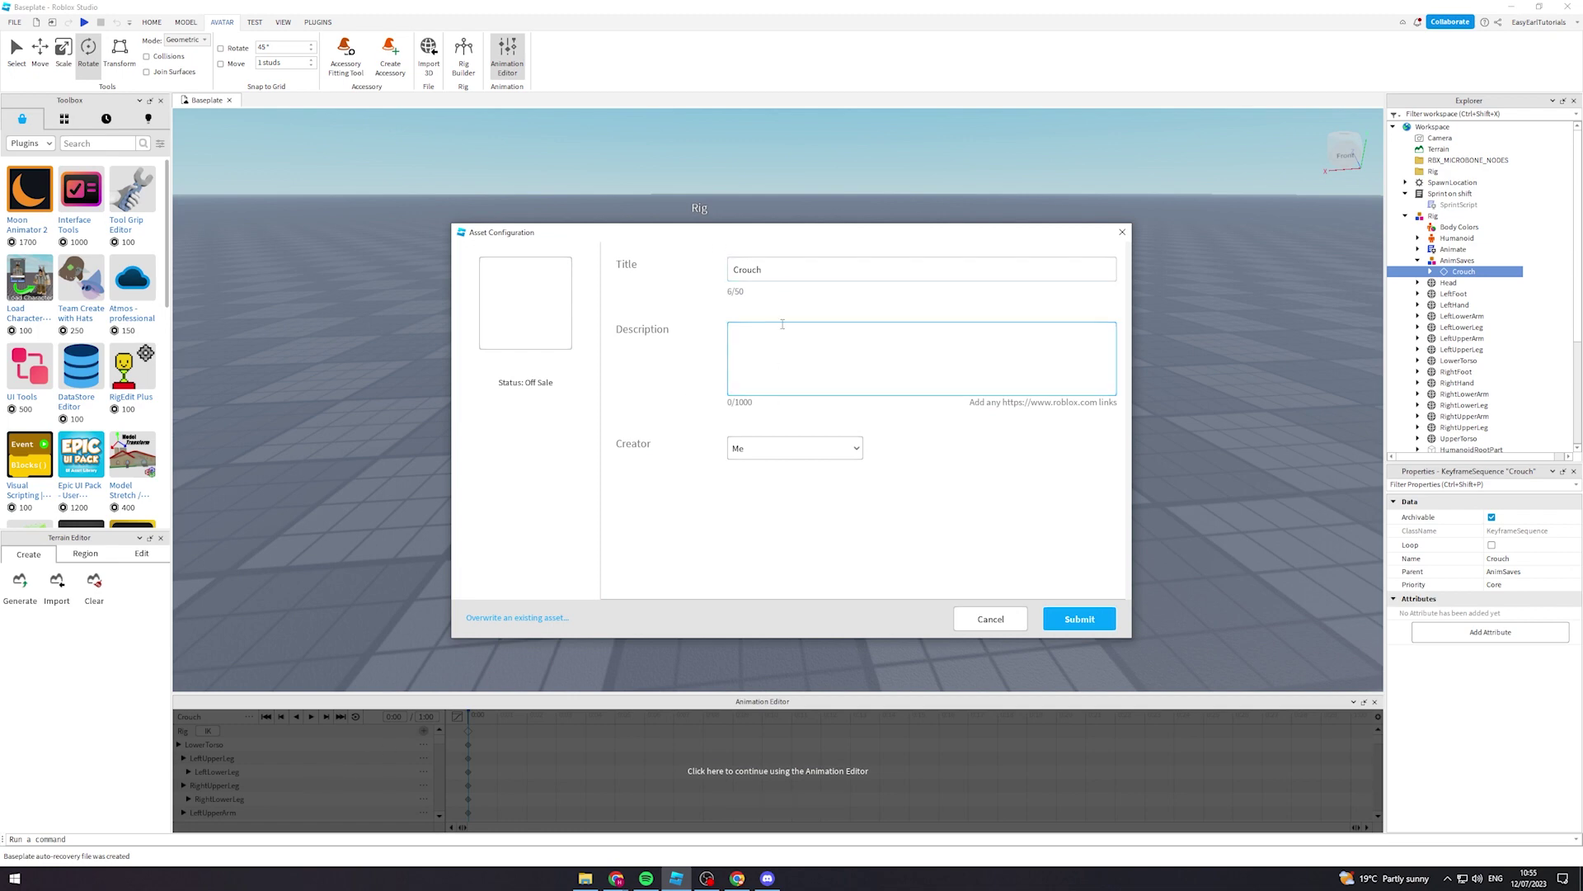
pyautogui.click(1079, 619)
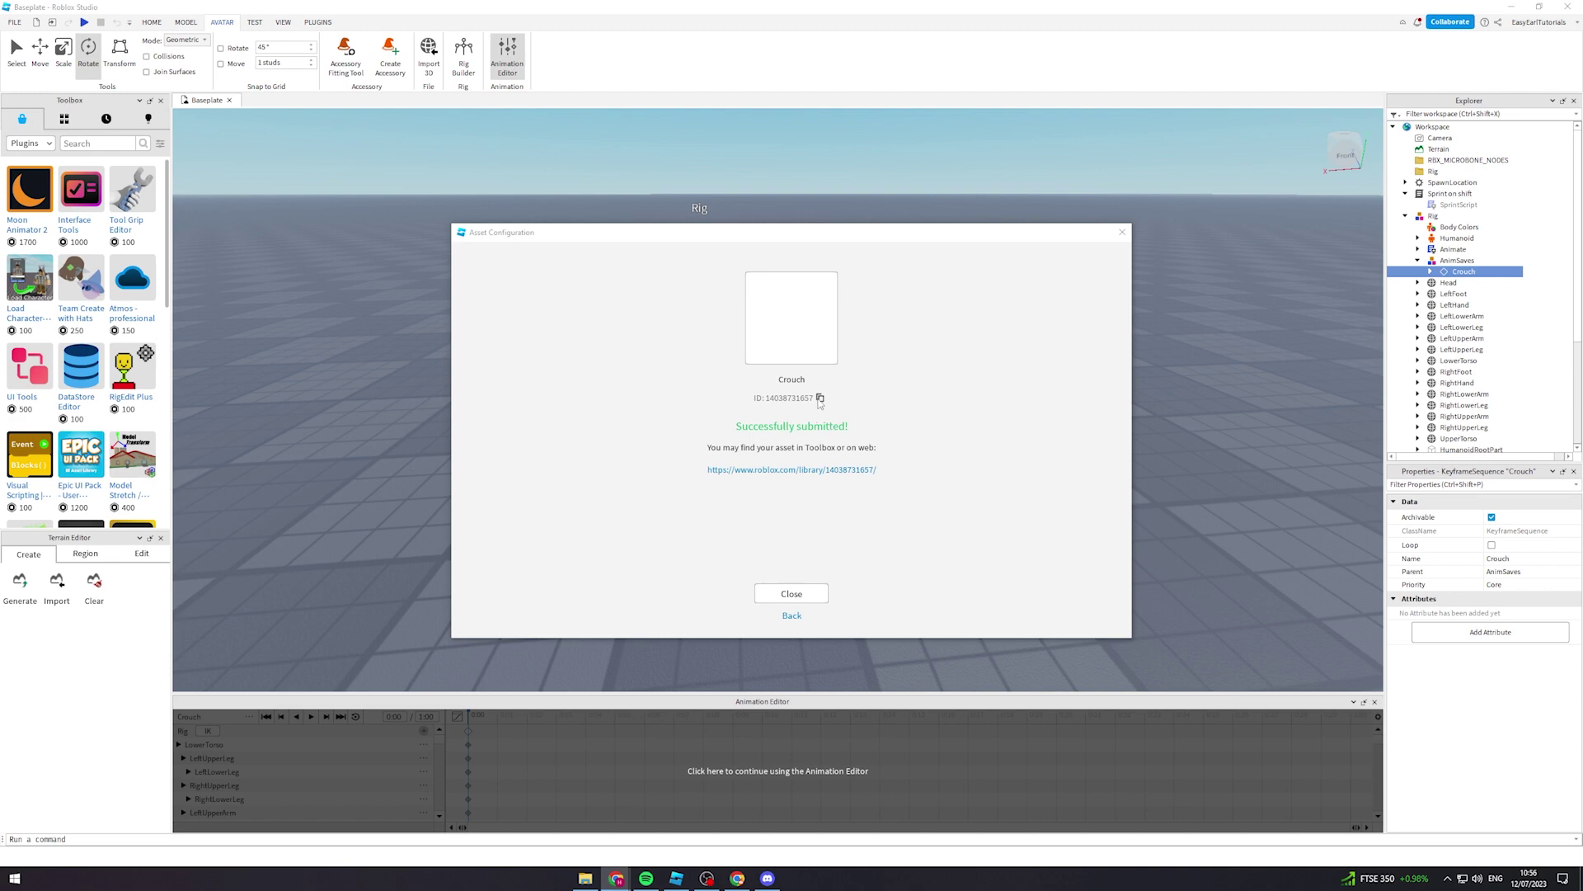
pyautogui.click(820, 399)
pyautogui.click(792, 594)
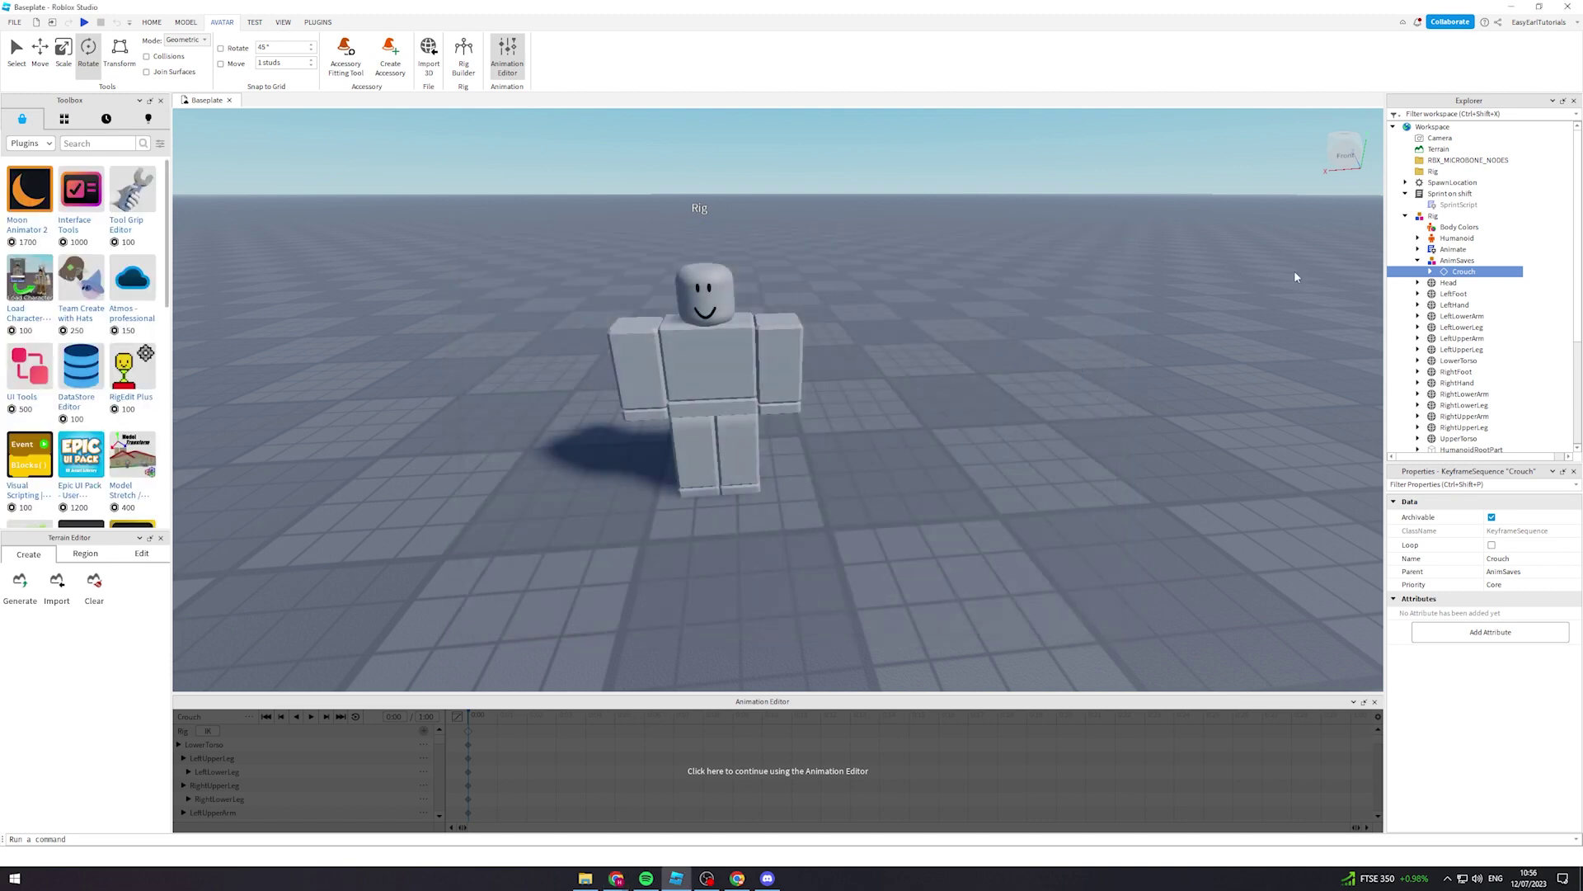
# - Add a LocalScript to StarterCharacterScripts under StarterPlayer
pyautogui.click(1405, 216)
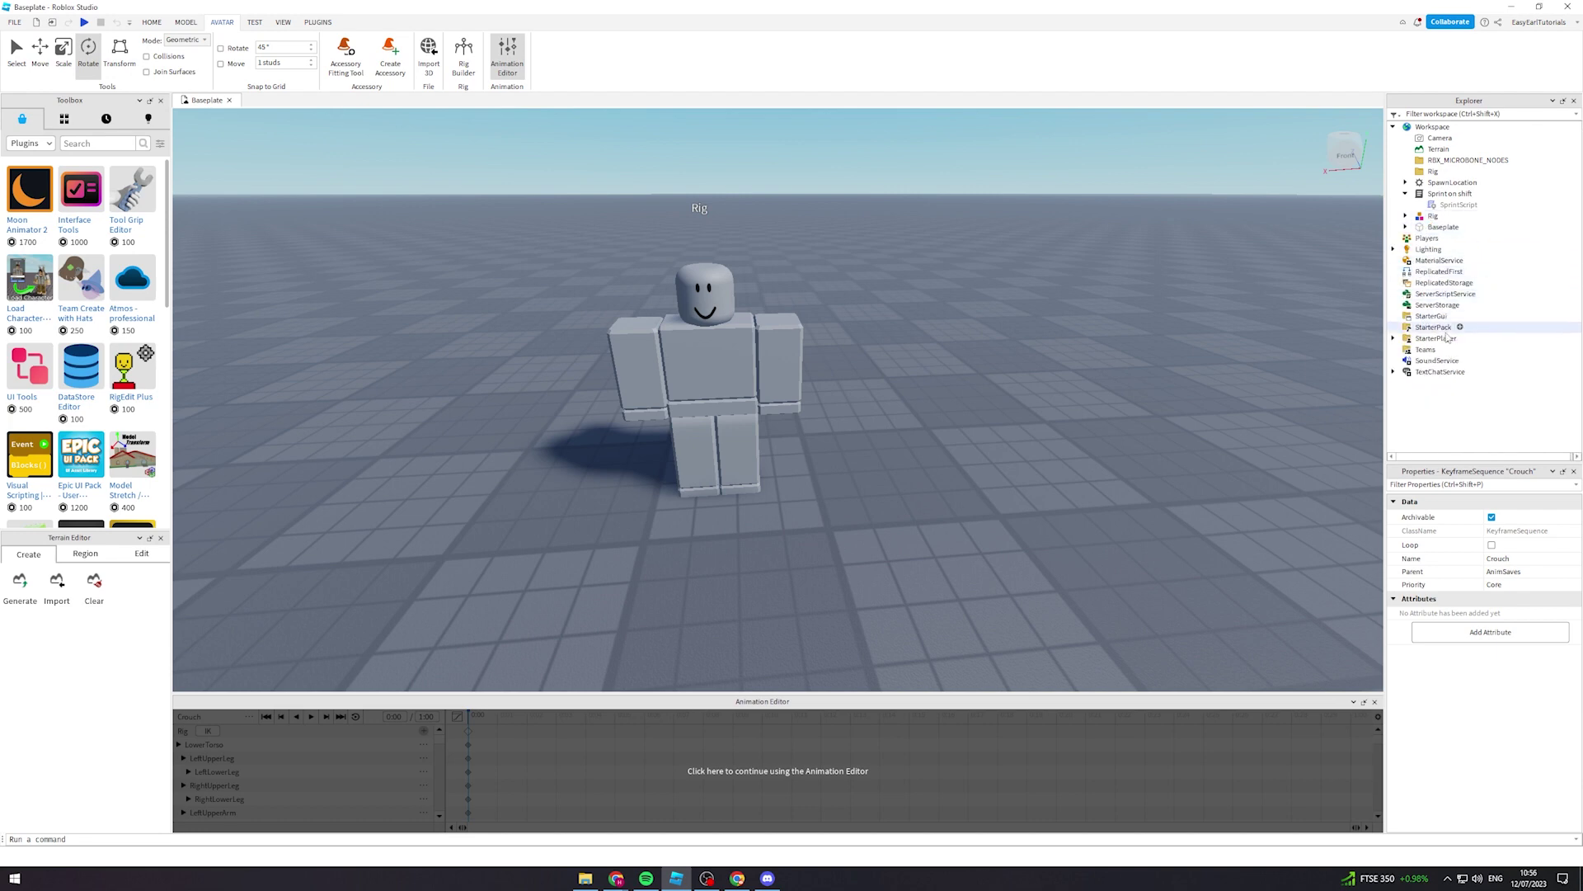
pyautogui.click(1394, 339)
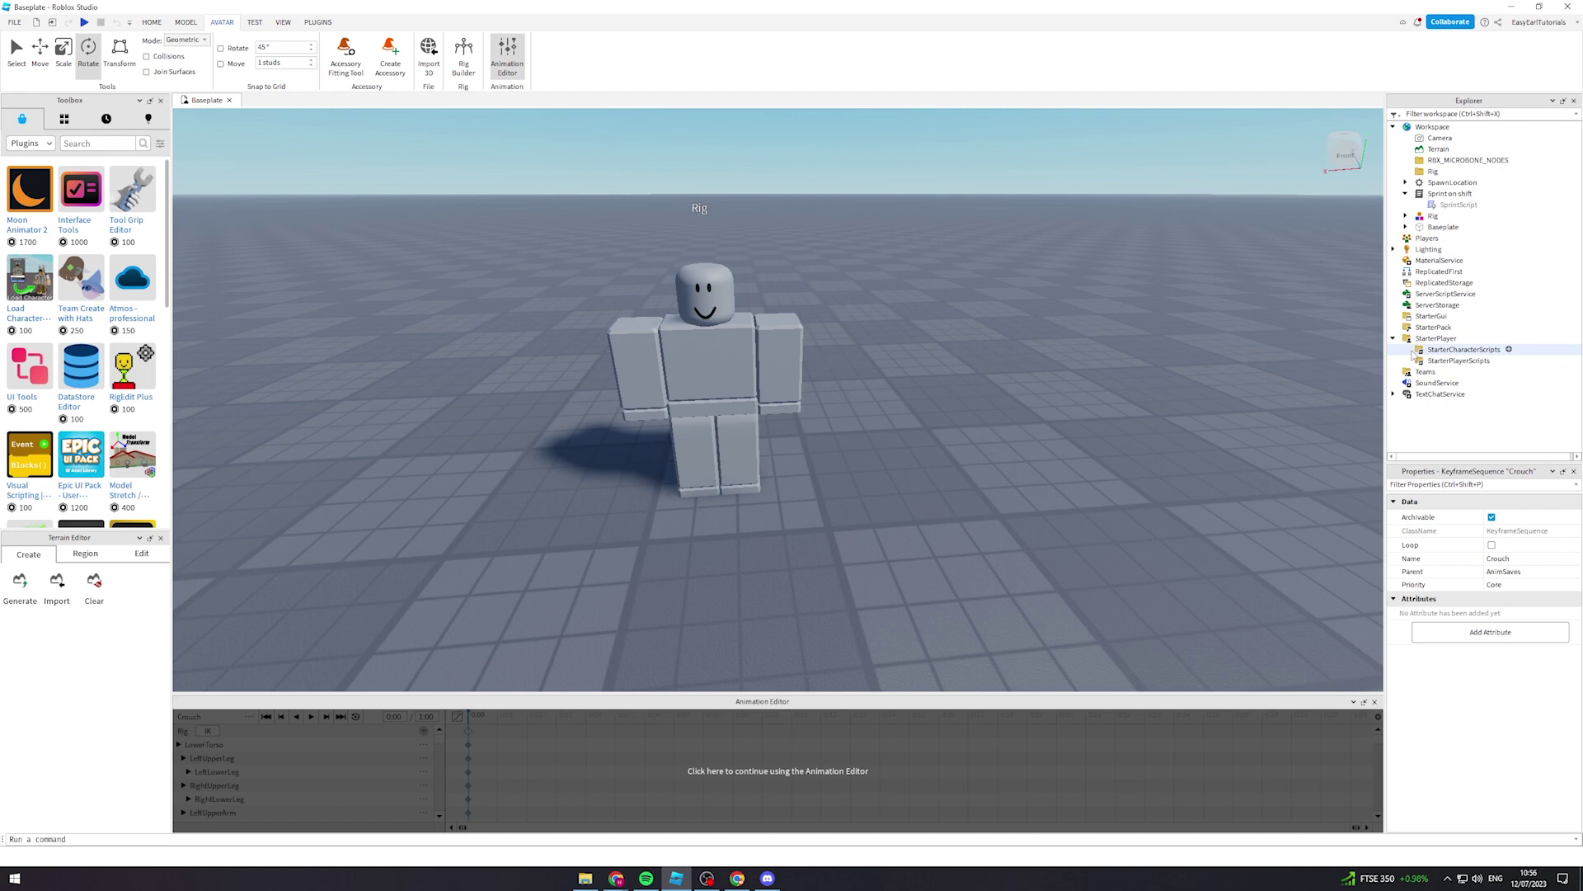
pyautogui.click(1422, 350)
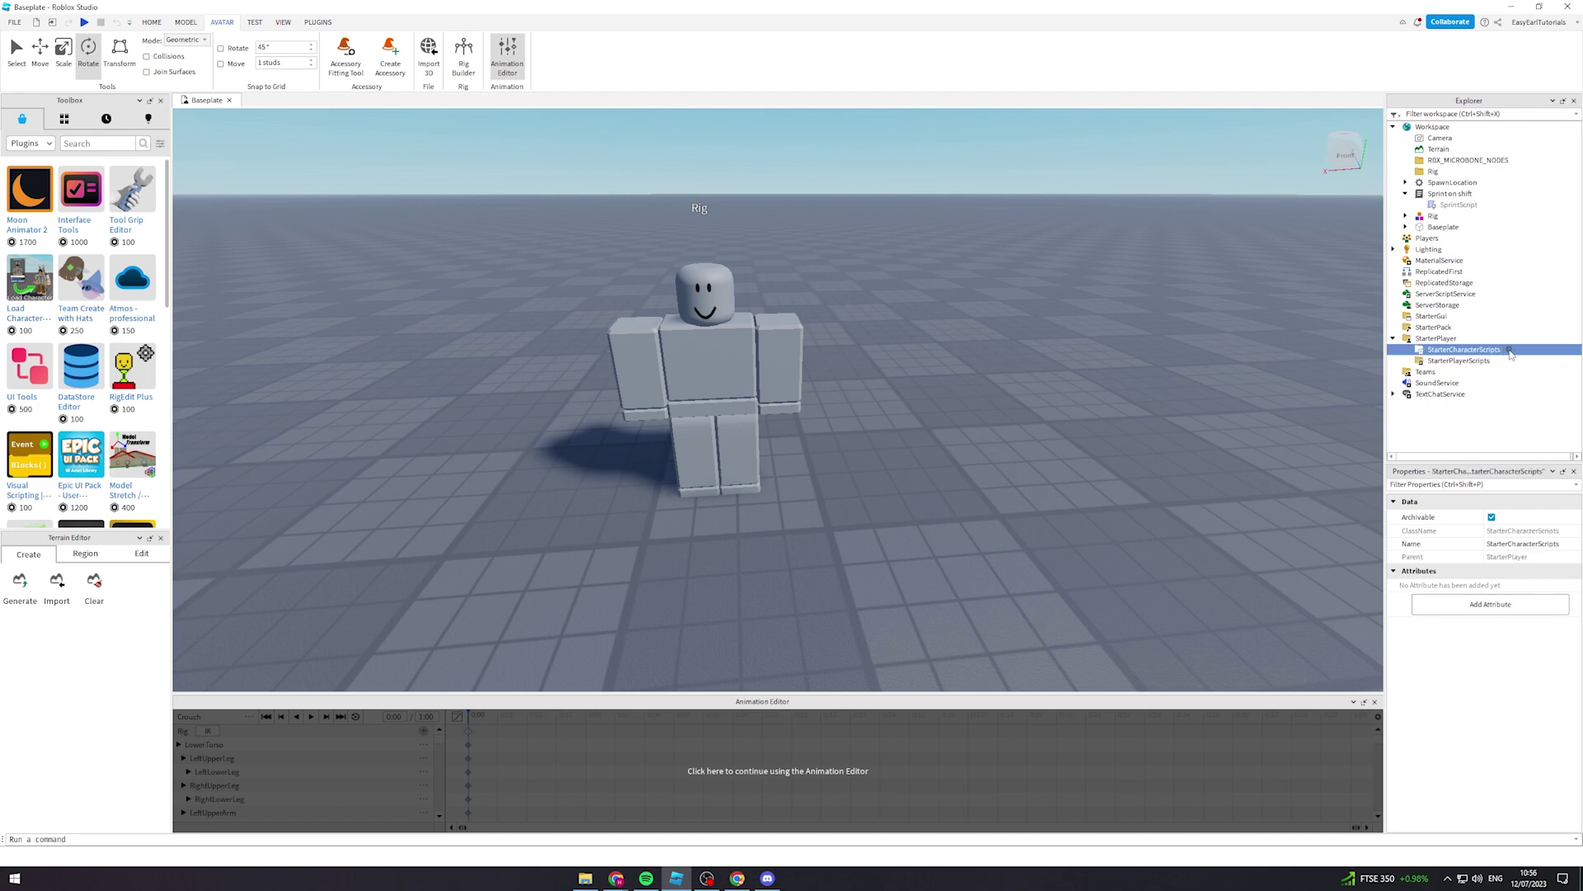
pyautogui.click(1509, 350)
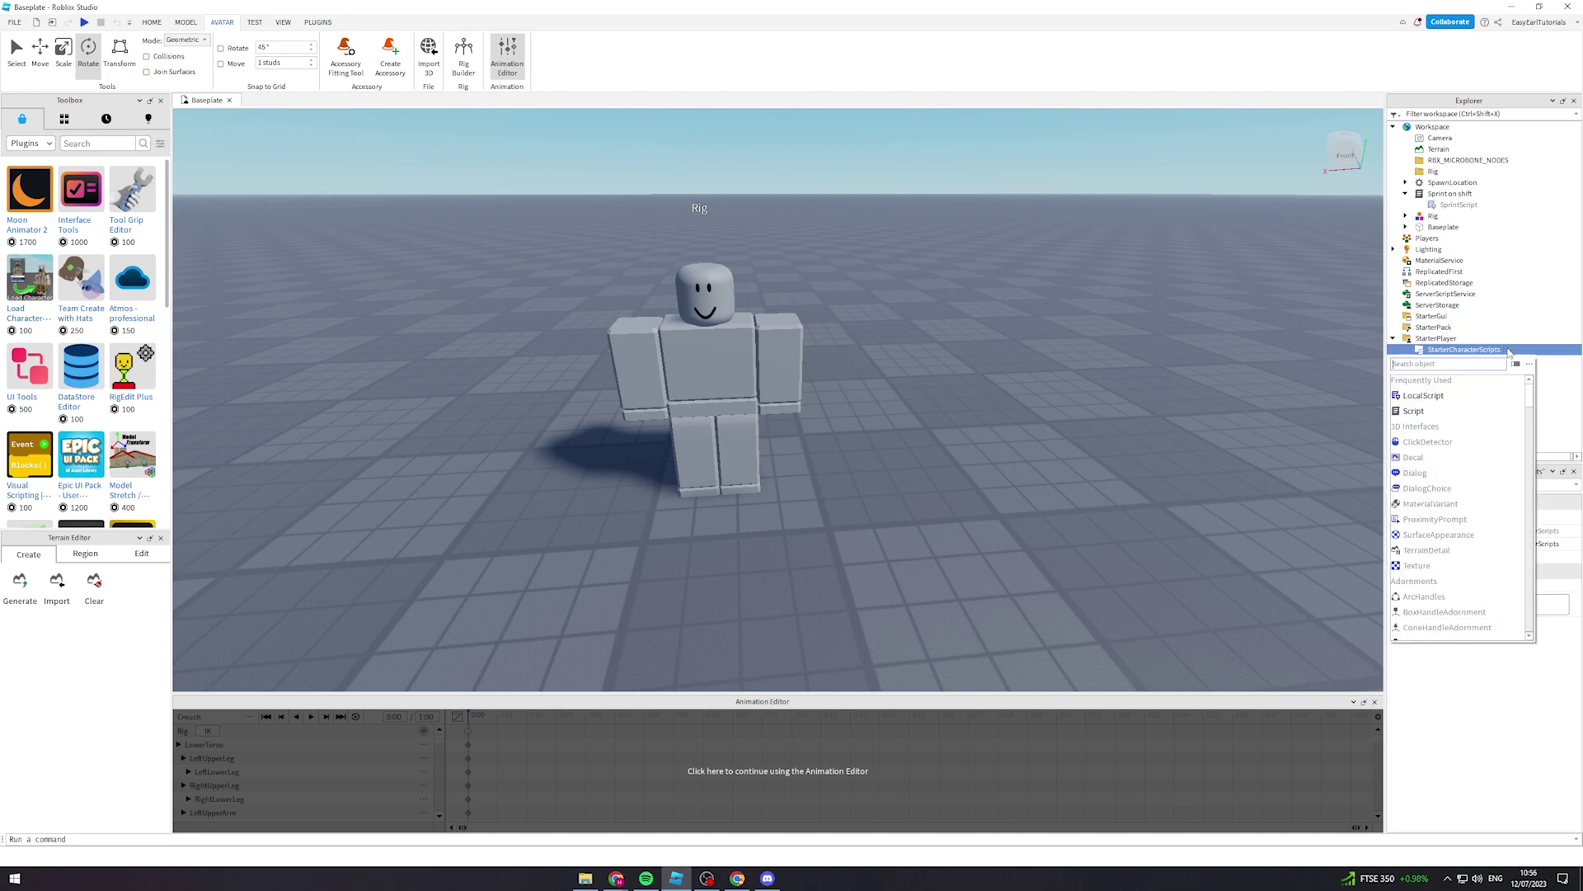
pyautogui.click(1449, 398)
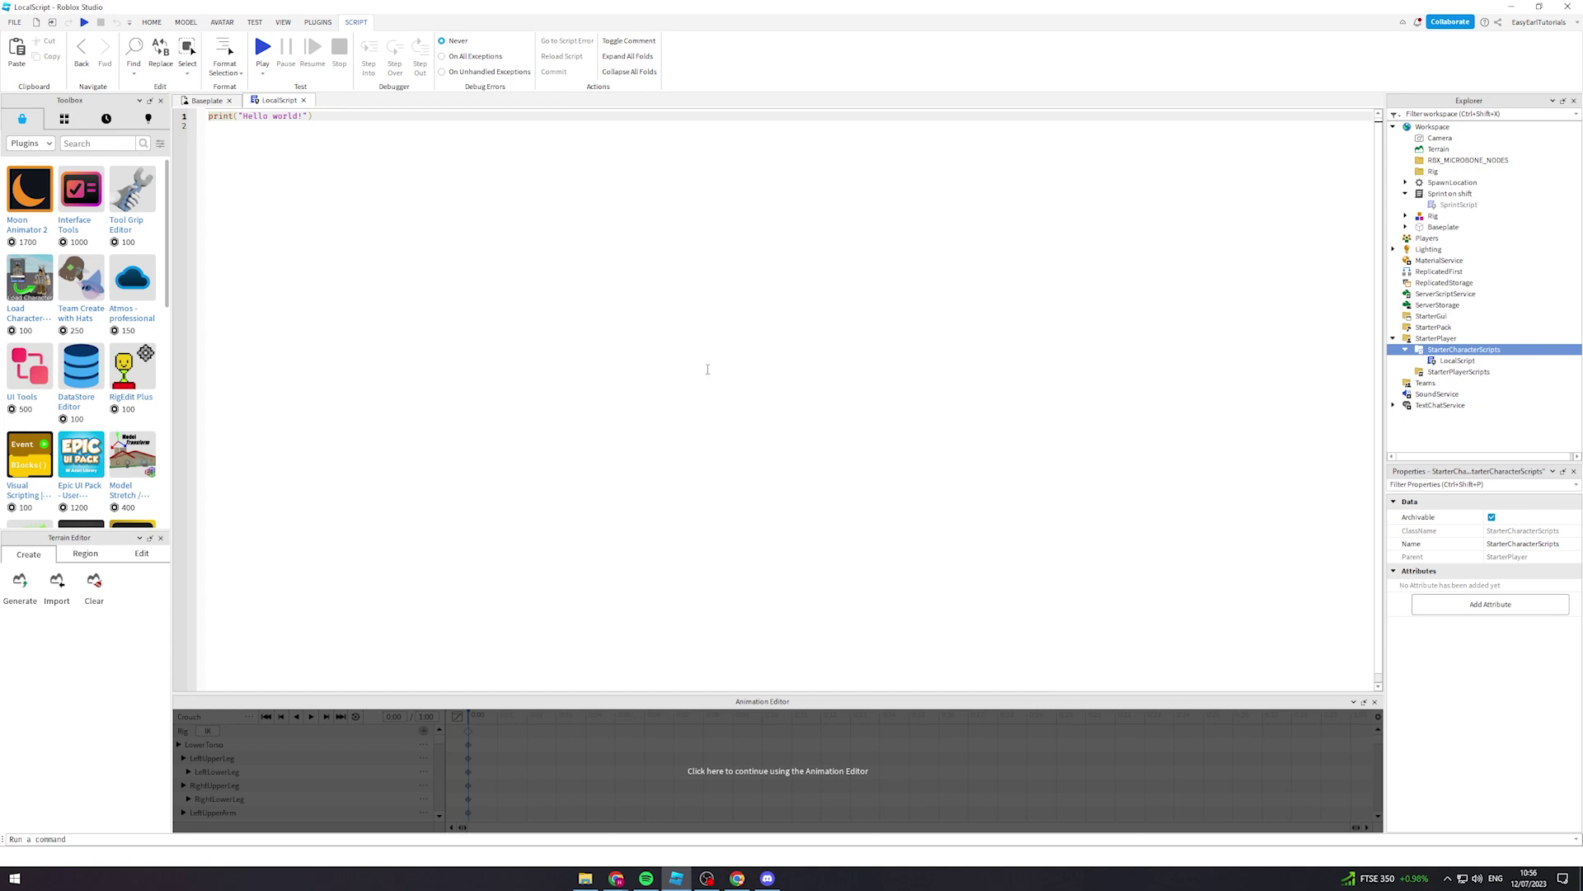
# - Replace the LocalScript's default code with the C-key crouch script, fill in the copied ID as its AnimationId, and close the script
pyautogui.hotkey('ctrl', 'a')
pyautogui.hotkey('ctrl', 'v')
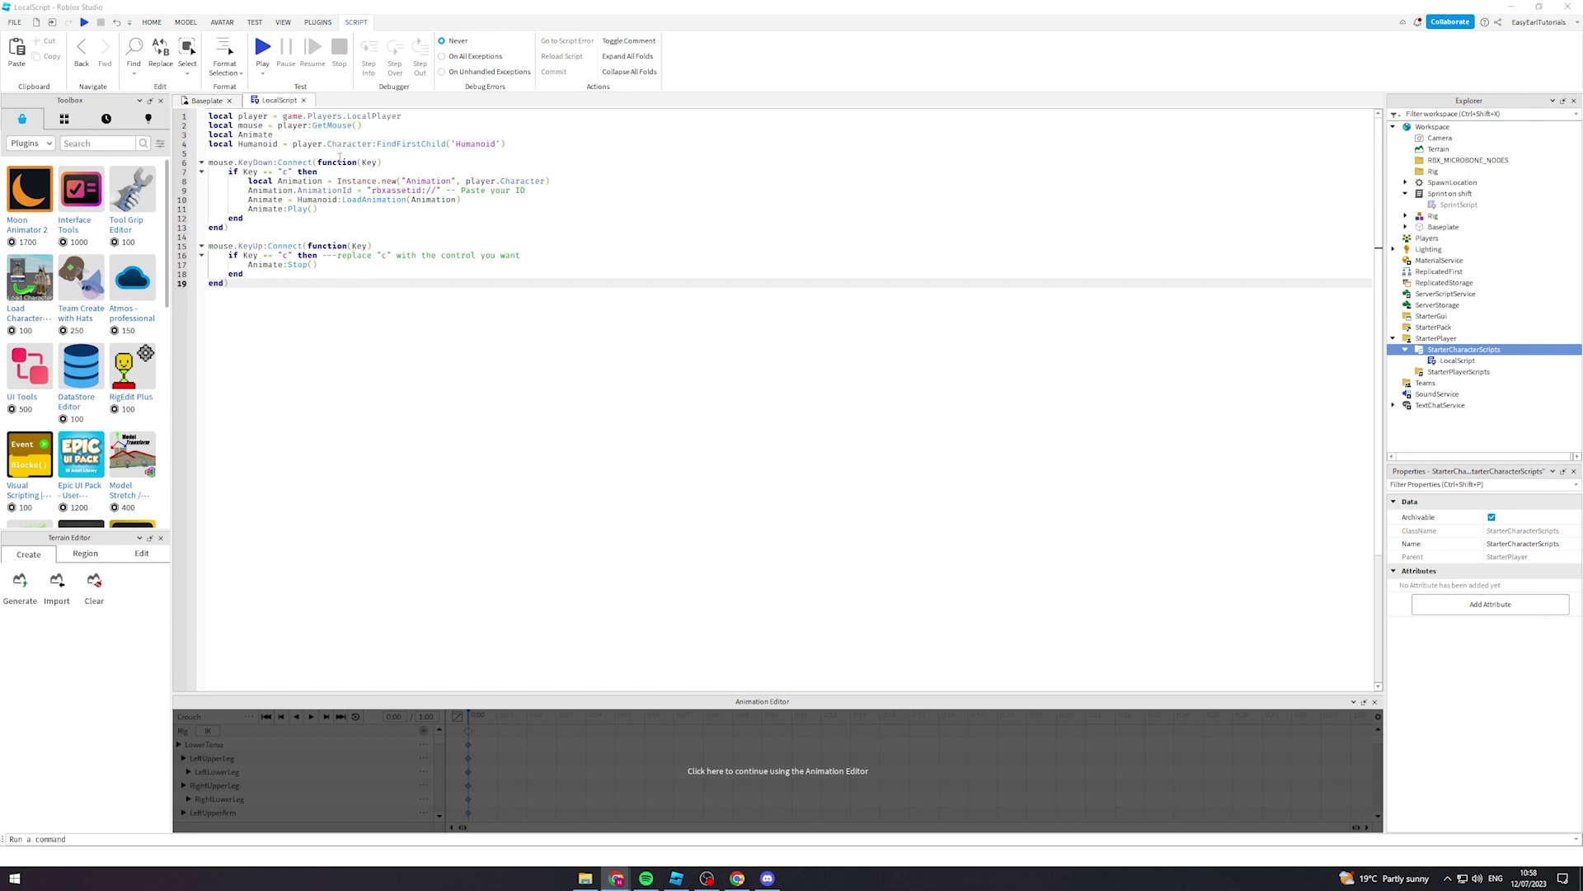
pyautogui.click(438, 191)
pyautogui.hotkey('ctrl', 'v')
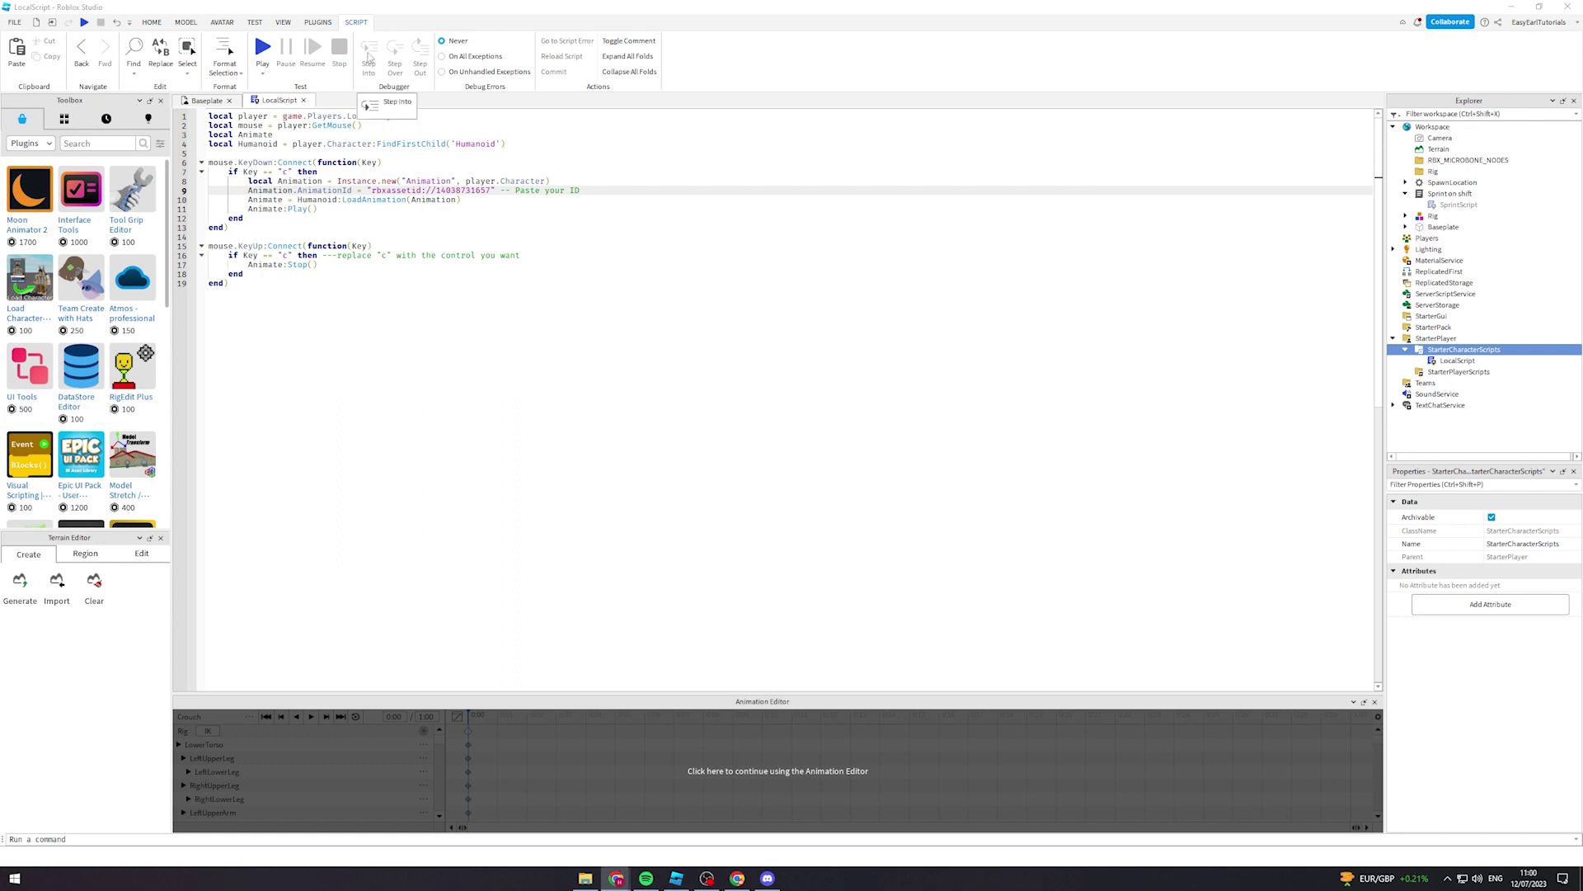
pyautogui.click(304, 101)
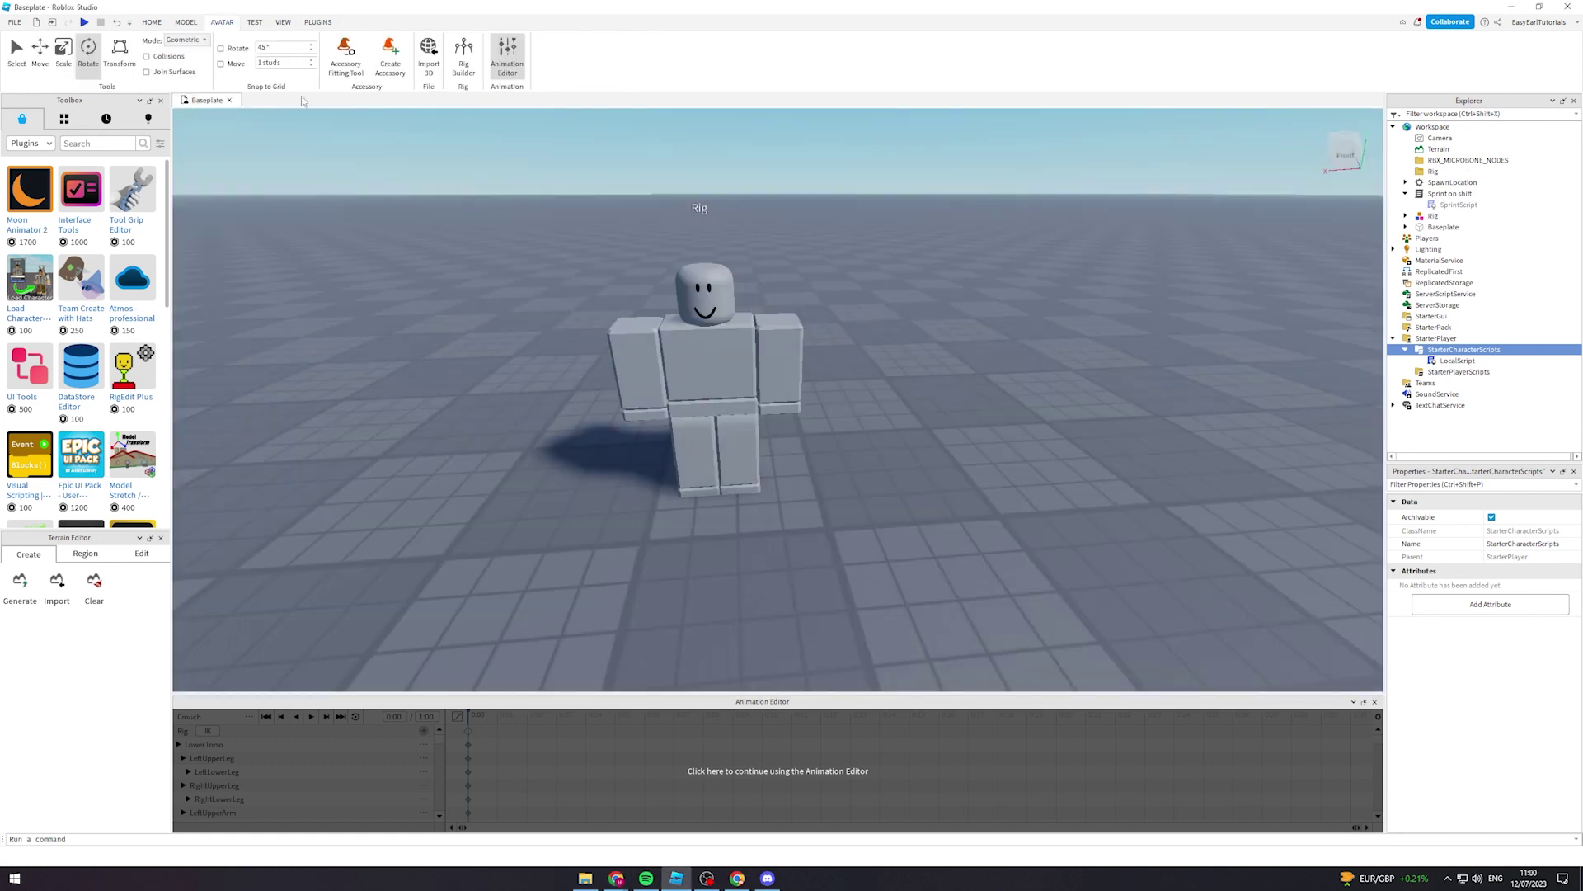
# - Playtest the game and walk the character around to check the crouch animation from several sides
pyautogui.click(84, 22)
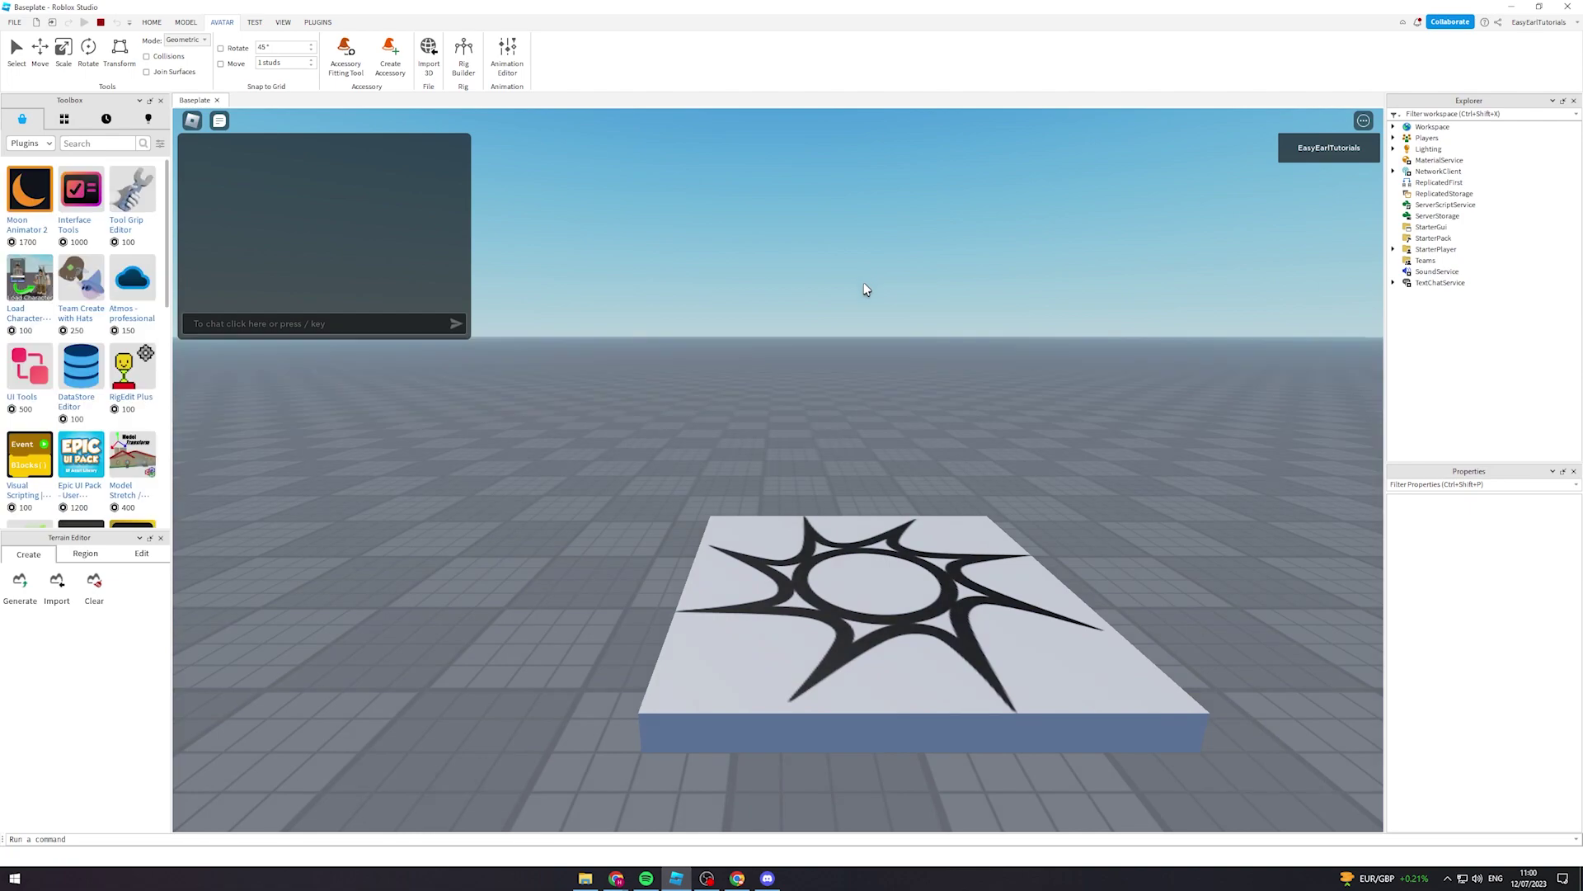
pyautogui.press('d')
pyautogui.moveTo(779, 373); pyautogui.dragTo(809, 386, button='right')
pyautogui.press('w')
pyautogui.press('d')
pyautogui.press('w')
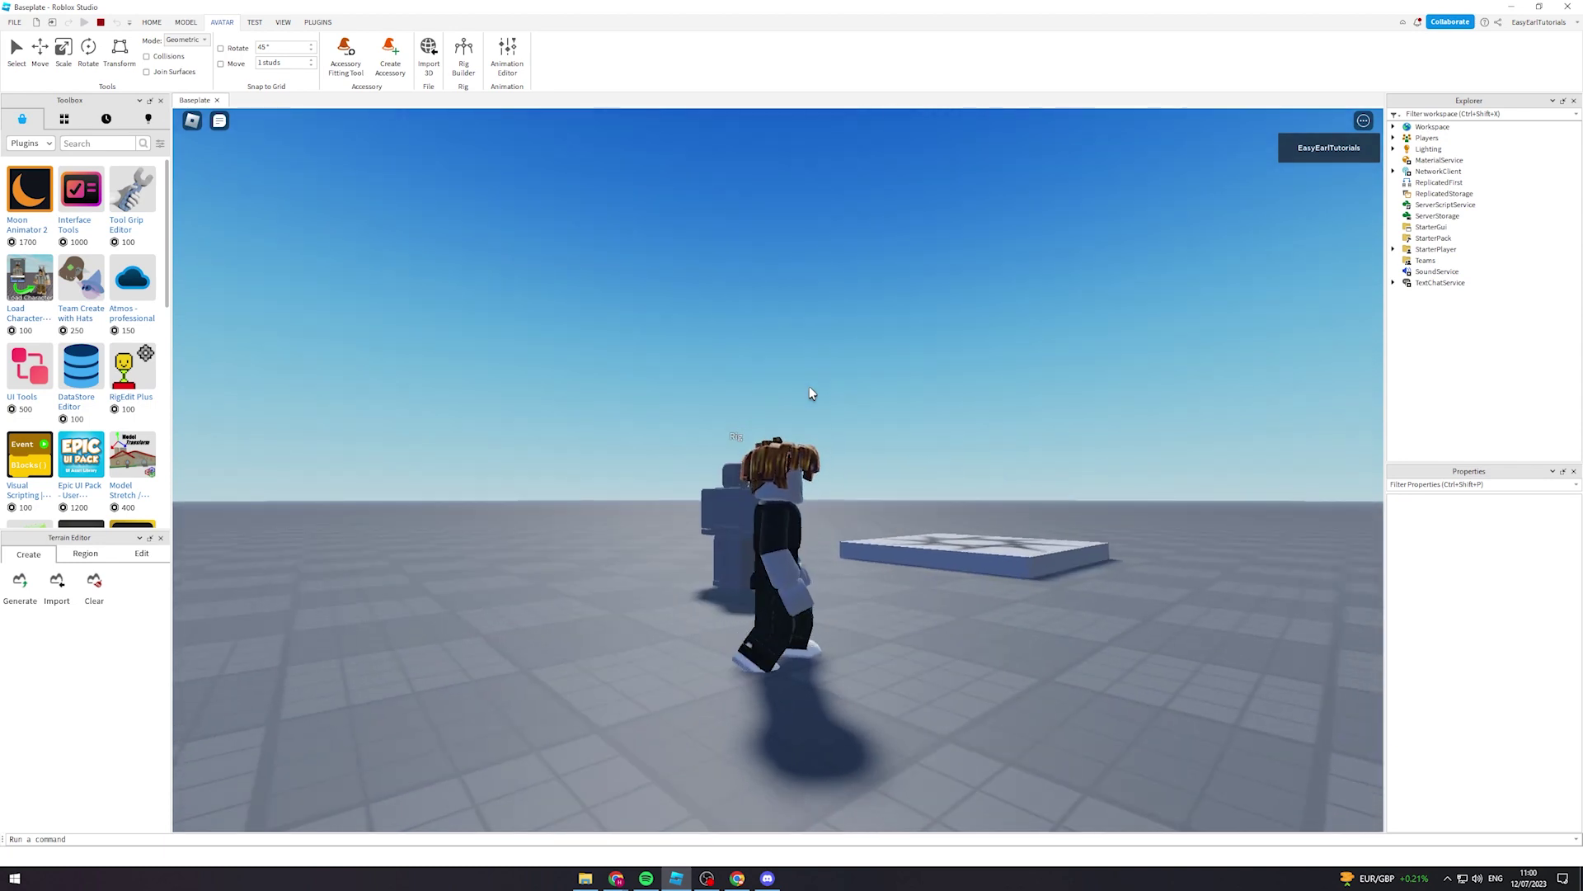
pyautogui.moveTo(810, 388); pyautogui.dragTo(827, 388, button='right')
pyautogui.press('d')
pyautogui.press('d')
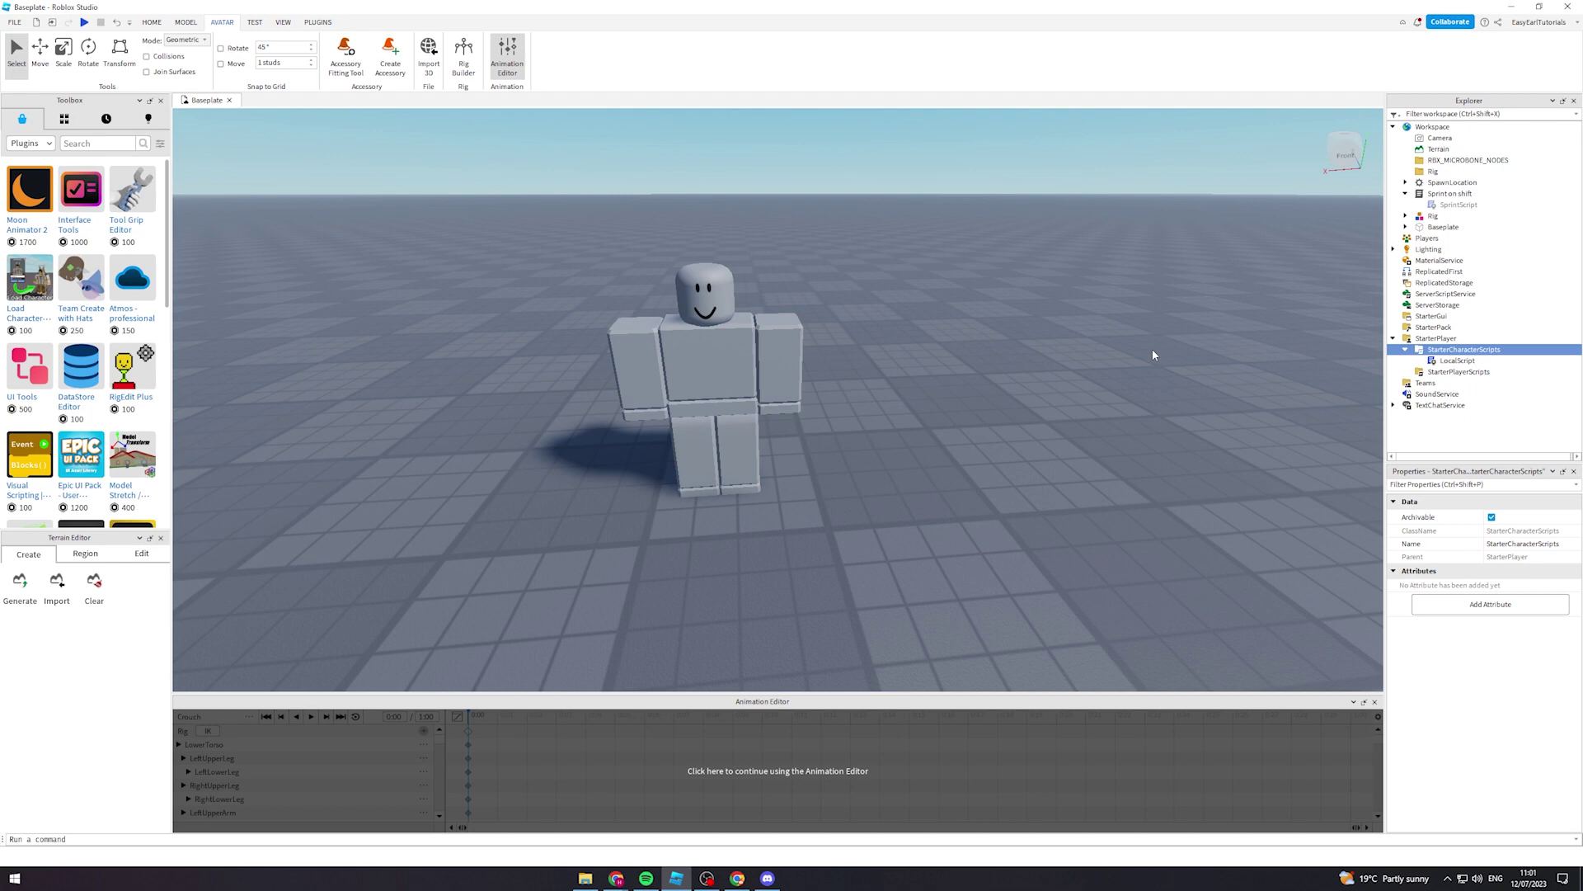
# - Find the saved Crouch sequence under the rig's AnimSaves and resume editing it in the Animation Editor
pyautogui.click(1406, 215)
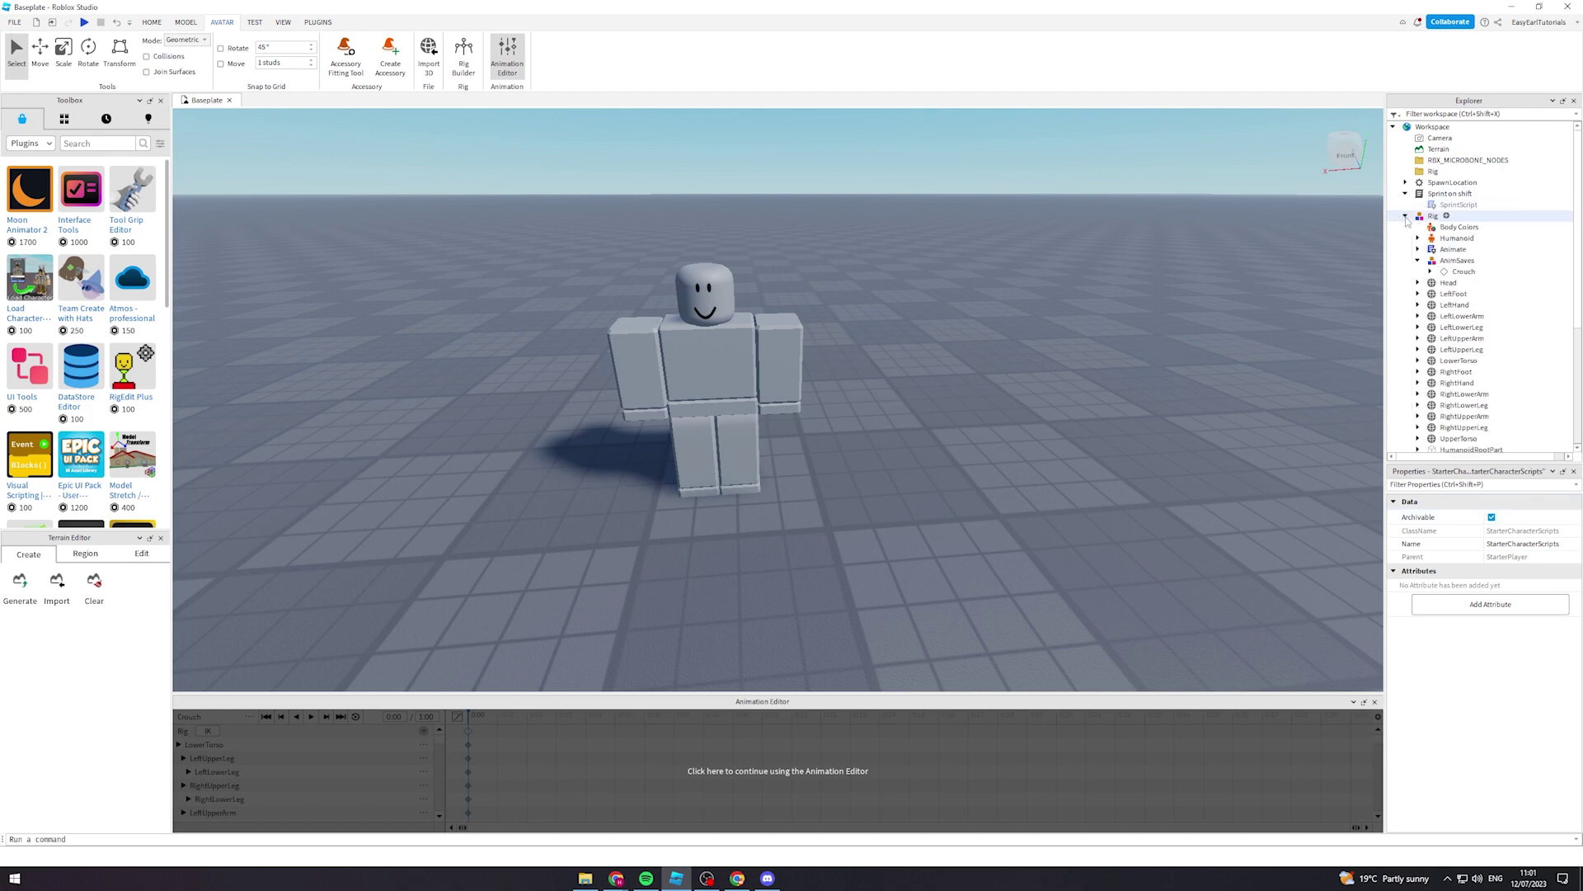
pyautogui.click(1462, 271)
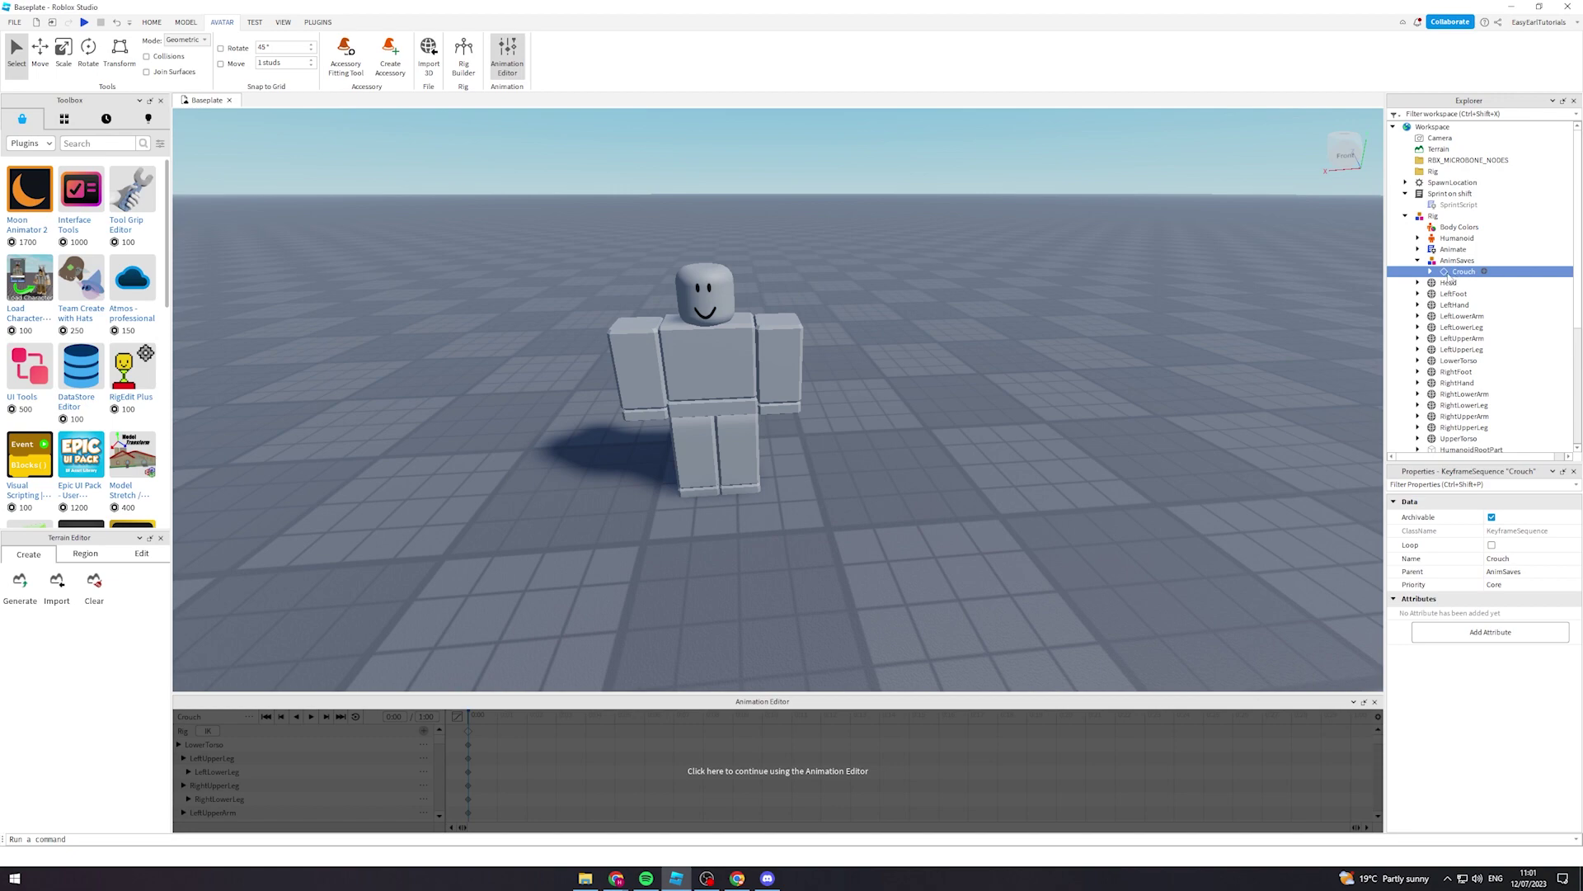
pyautogui.doubleClick(1456, 273)
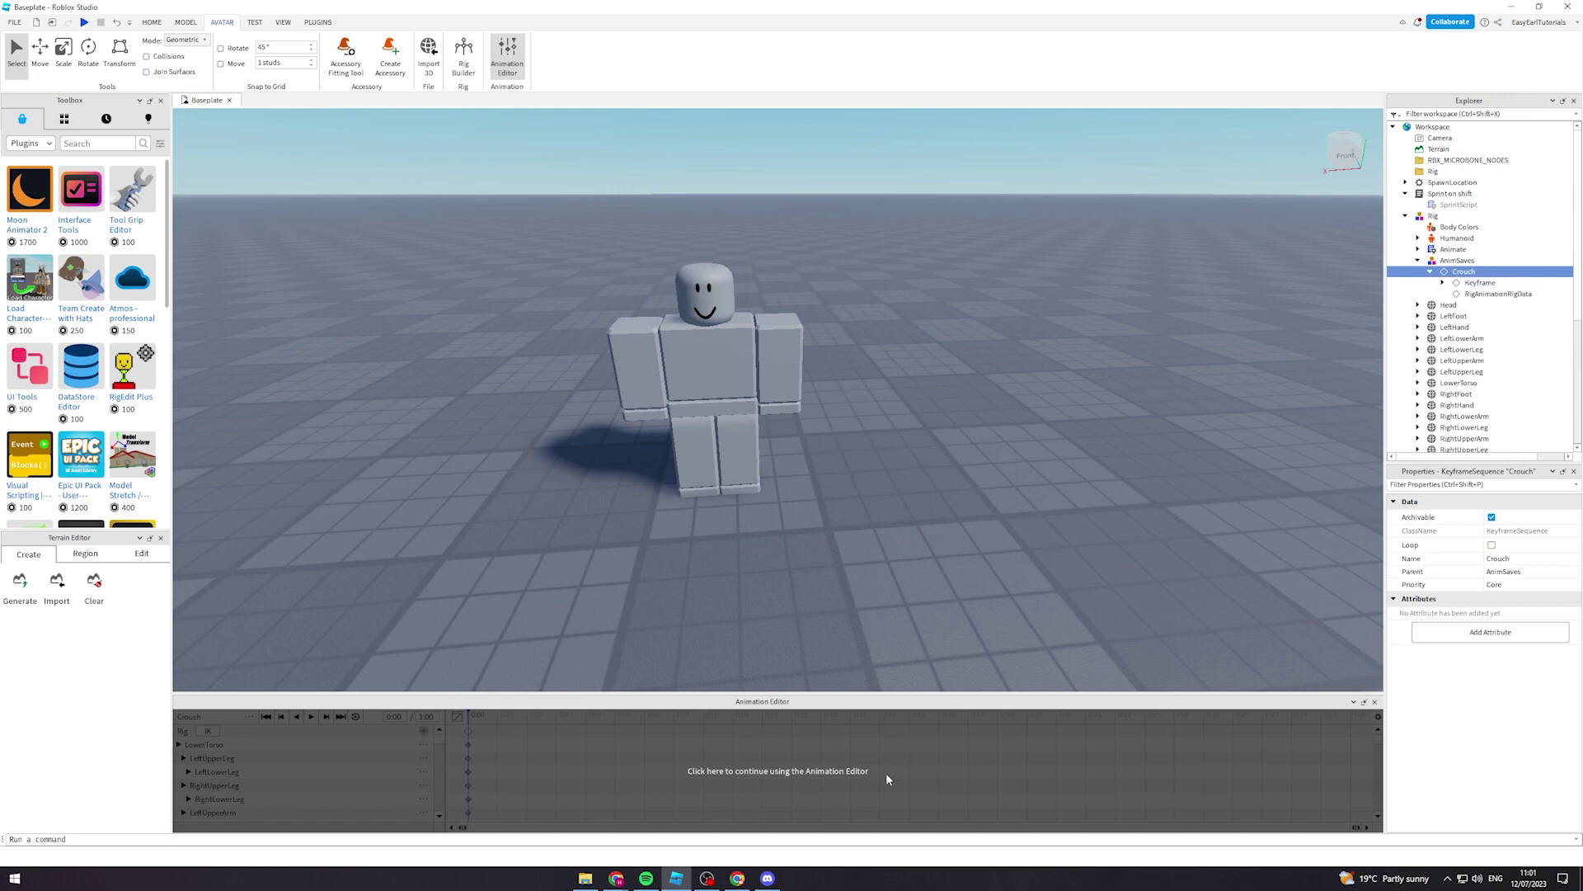
pyautogui.click(828, 768)
# - Rotate the rig's left upper leg to a new angle and turn the left lower leg back to vertical
pyautogui.moveTo(954, 502); pyautogui.dragTo(992, 475, button='right')
pyautogui.press('w')
pyautogui.scroll(-5, 968, 493)
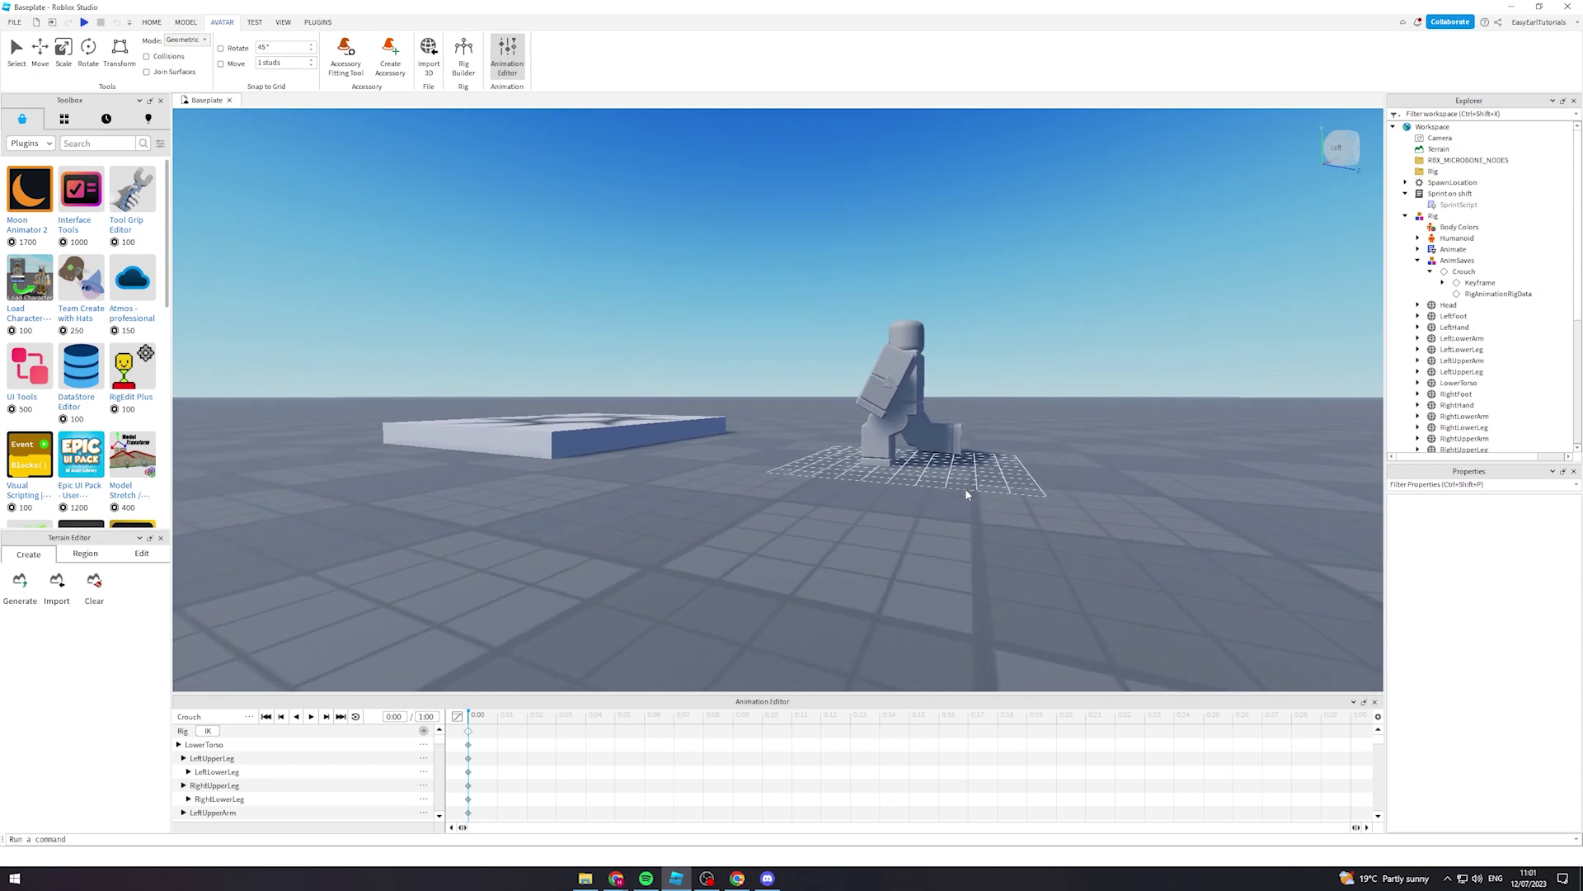
pyautogui.scroll(5, 992, 475)
pyautogui.click(1034, 450)
pyautogui.moveTo(963, 367); pyautogui.dragTo(1000, 345)
pyautogui.click(973, 467)
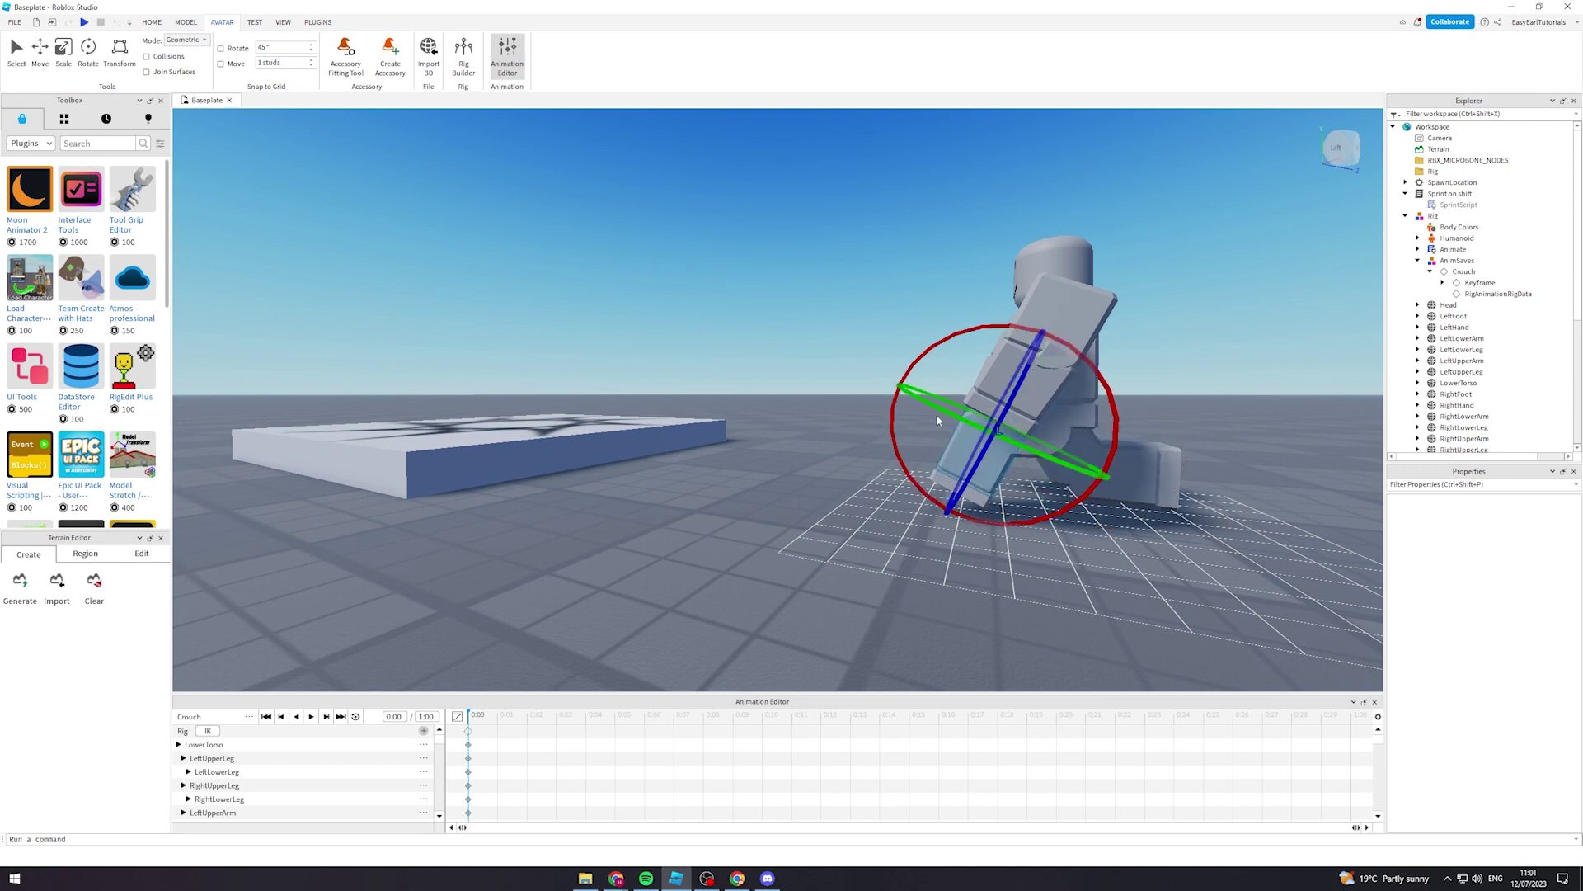
pyautogui.moveTo(902, 381); pyautogui.dragTo(904, 414)
pyautogui.press('a')
pyautogui.moveTo(1222, 411); pyautogui.dragTo(1195, 409, button='right')
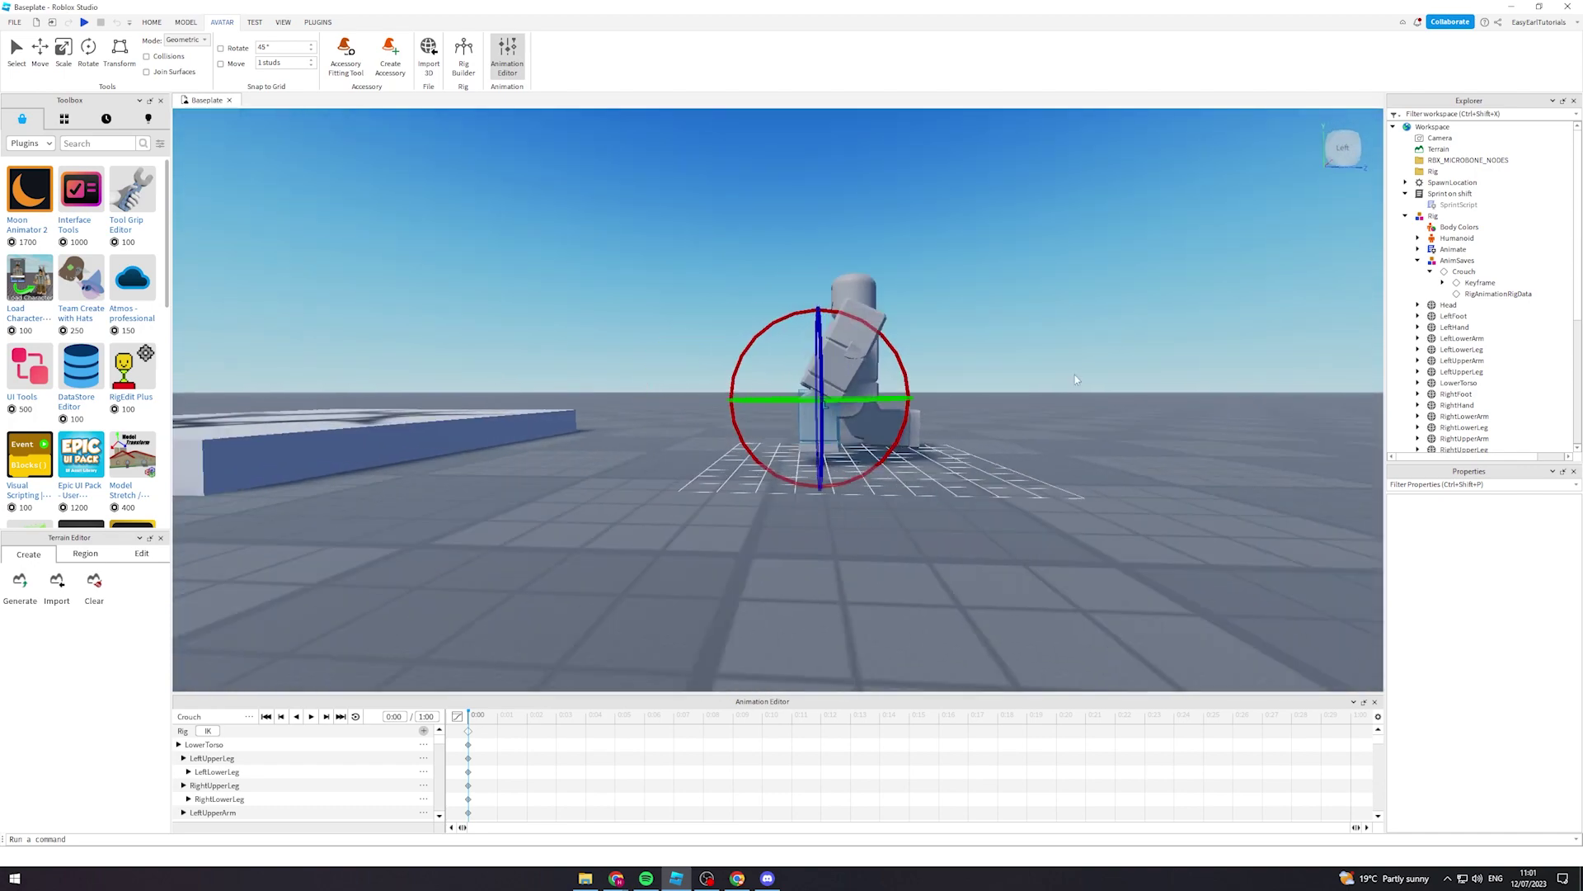
# - Lower the rig's lower torso slightly with the Move tool to deepen the crouch, and check the pose
pyautogui.click(47, 60)
pyautogui.moveTo(1044, 328); pyautogui.dragTo(998, 341, button='right')
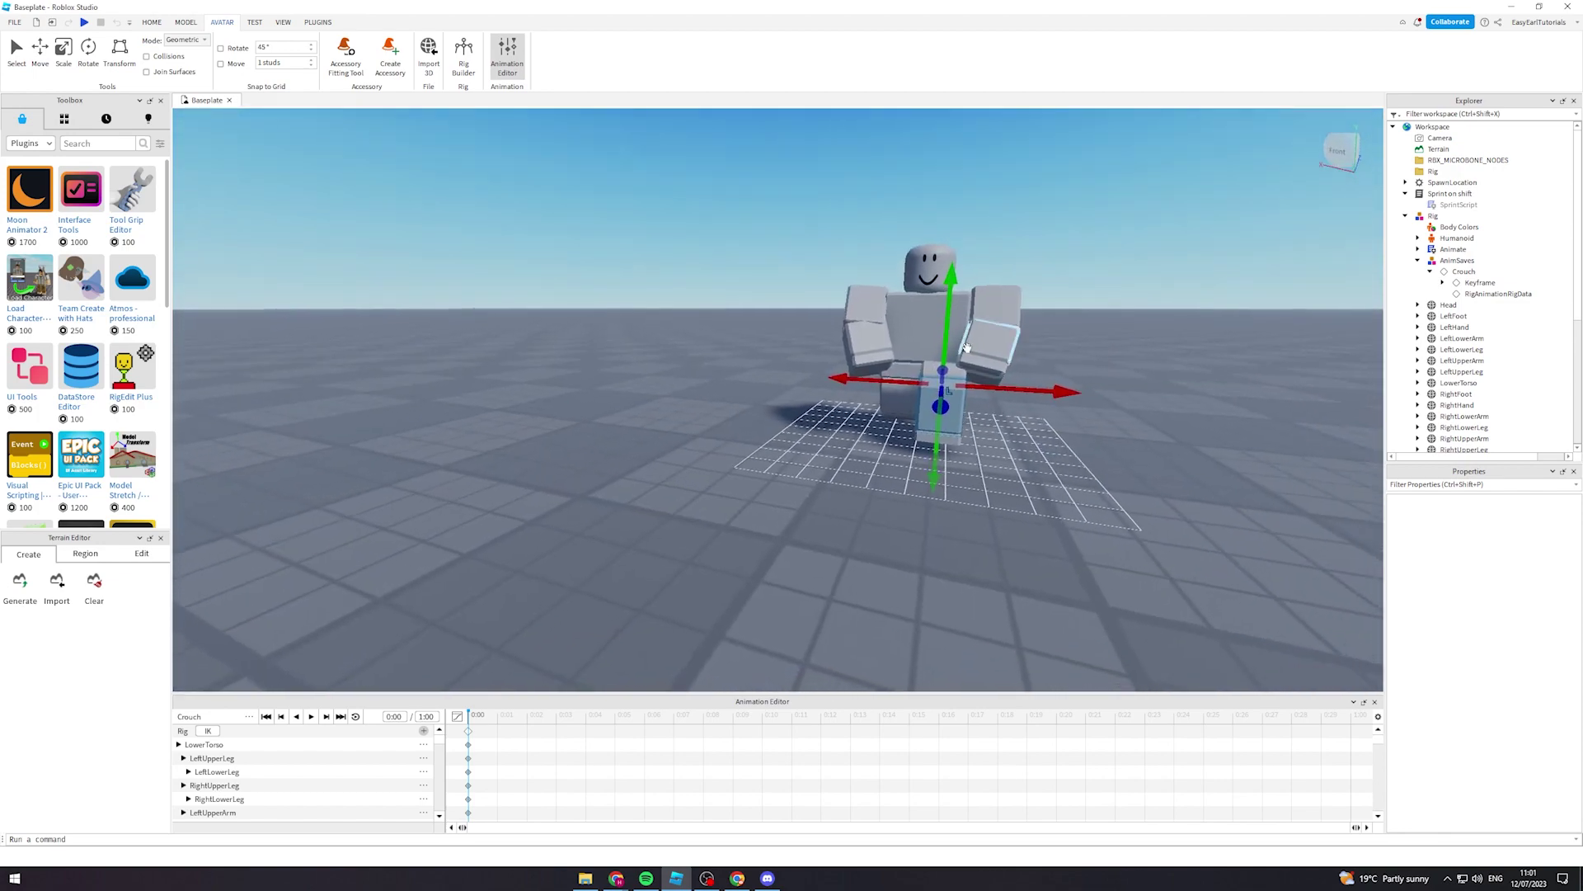
pyautogui.moveTo(911, 368); pyautogui.dragTo(1146, 336, button='right')
pyautogui.moveTo(905, 320)
pyautogui.mouseDown()
pyautogui.moveTo(905, 354)
pyautogui.moveTo(905, 334)
pyautogui.mouseUp()
pyautogui.moveTo(1079, 412); pyautogui.dragTo(1073, 407, button='right')
pyautogui.scroll(3, 1079, 412)
pyautogui.scroll(-4, 1079, 413)
pyautogui.scroll(3, 1079, 412)
pyautogui.scroll(-2, 1079, 412)
pyautogui.press('w')
# - Publish the adjusted animation to Roblox with the title Crouch2 and copy its asset ID
pyautogui.click(249, 717)
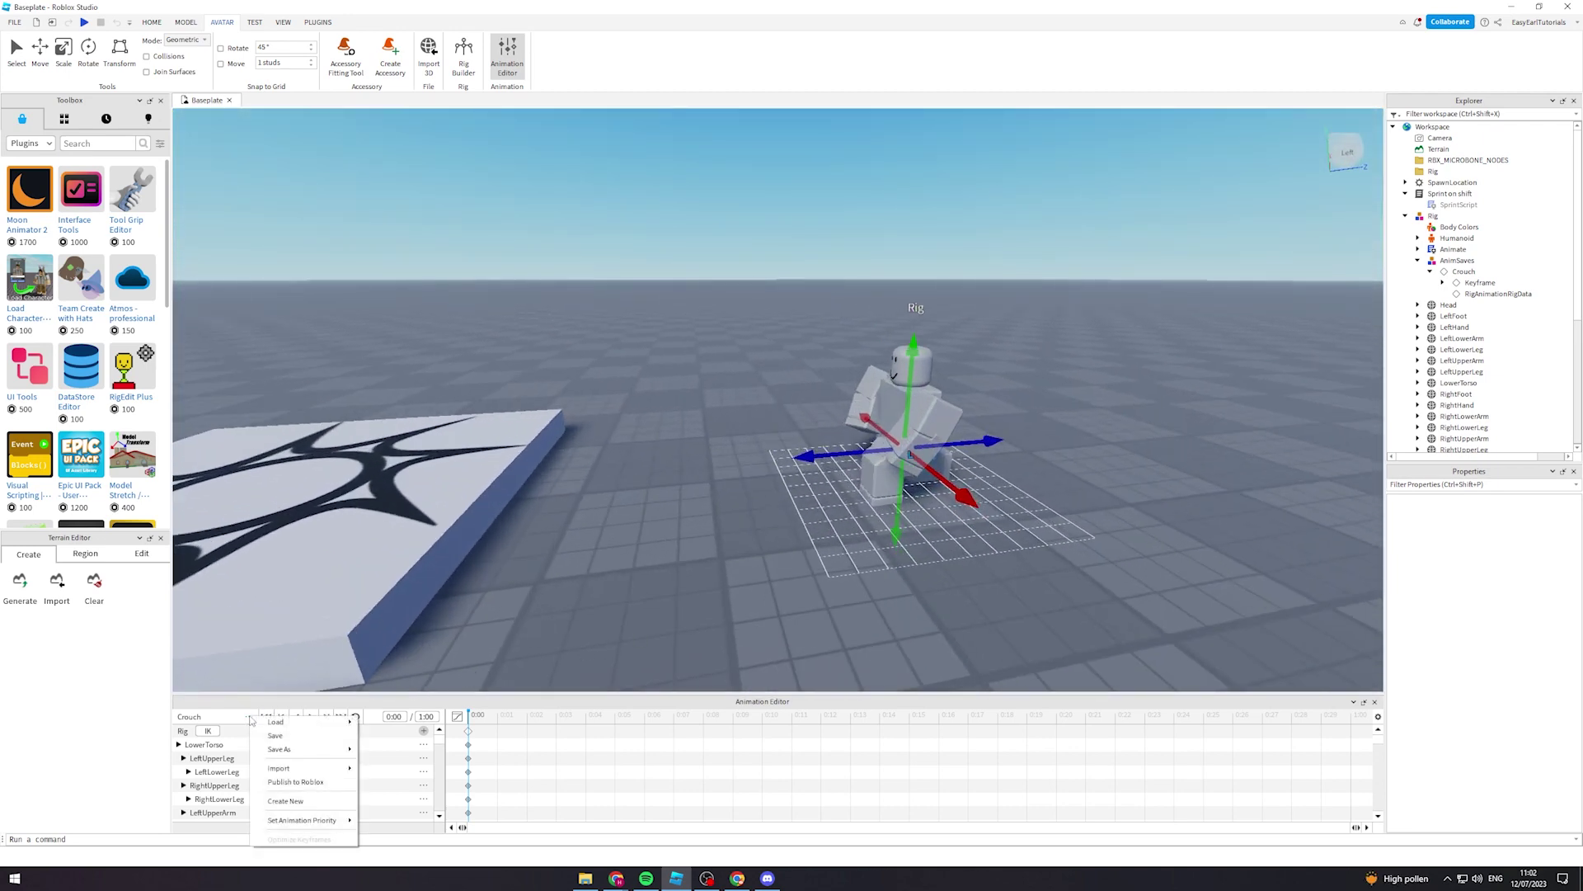
pyautogui.click(296, 782)
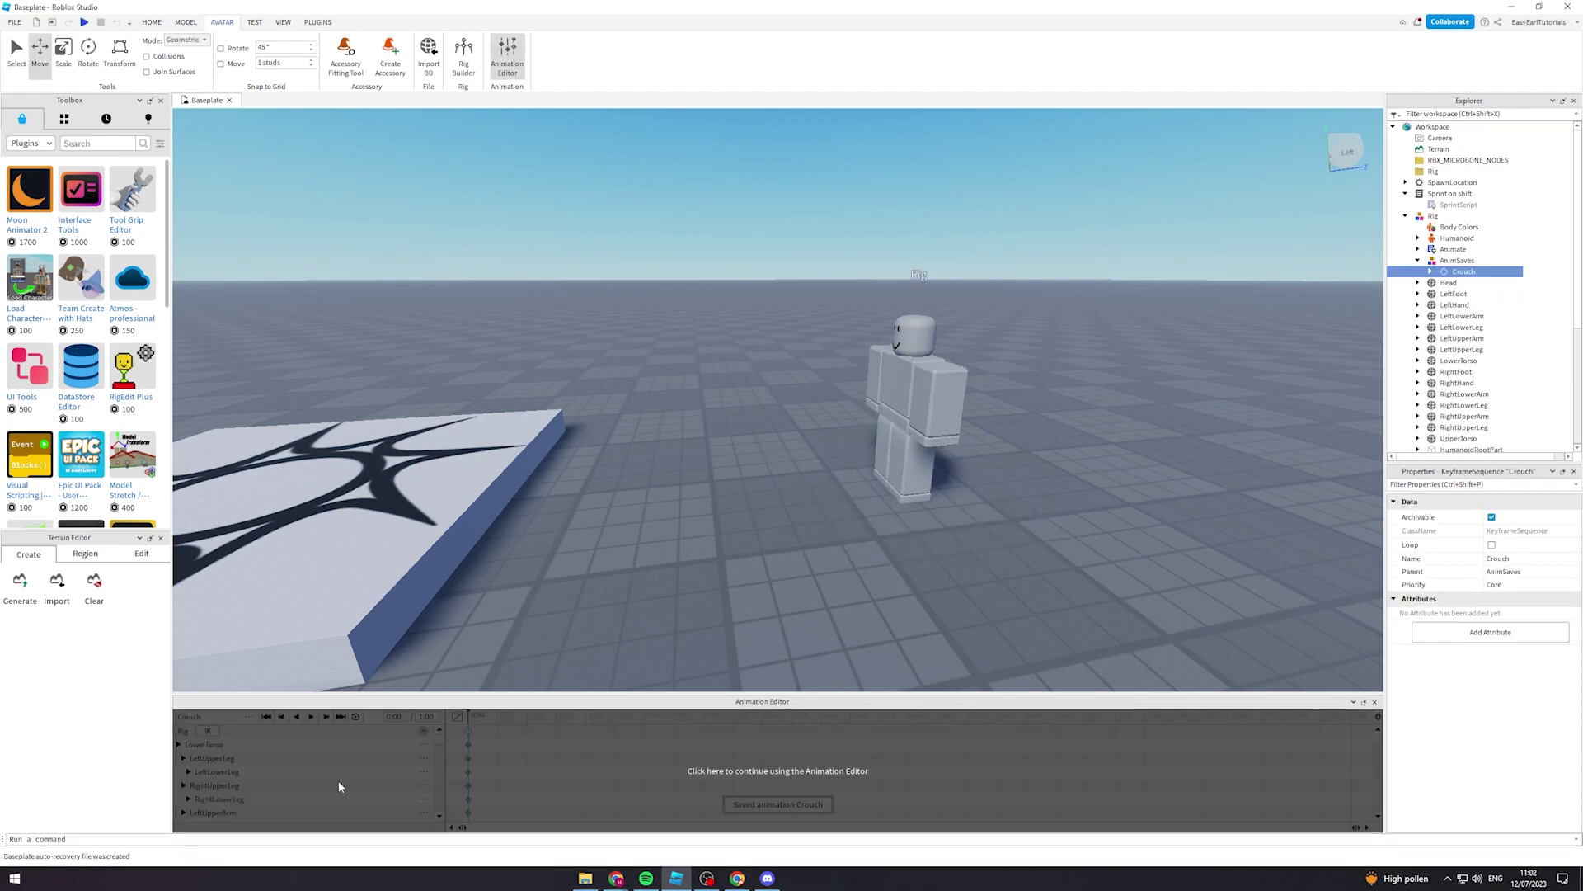
pyautogui.click(812, 262)
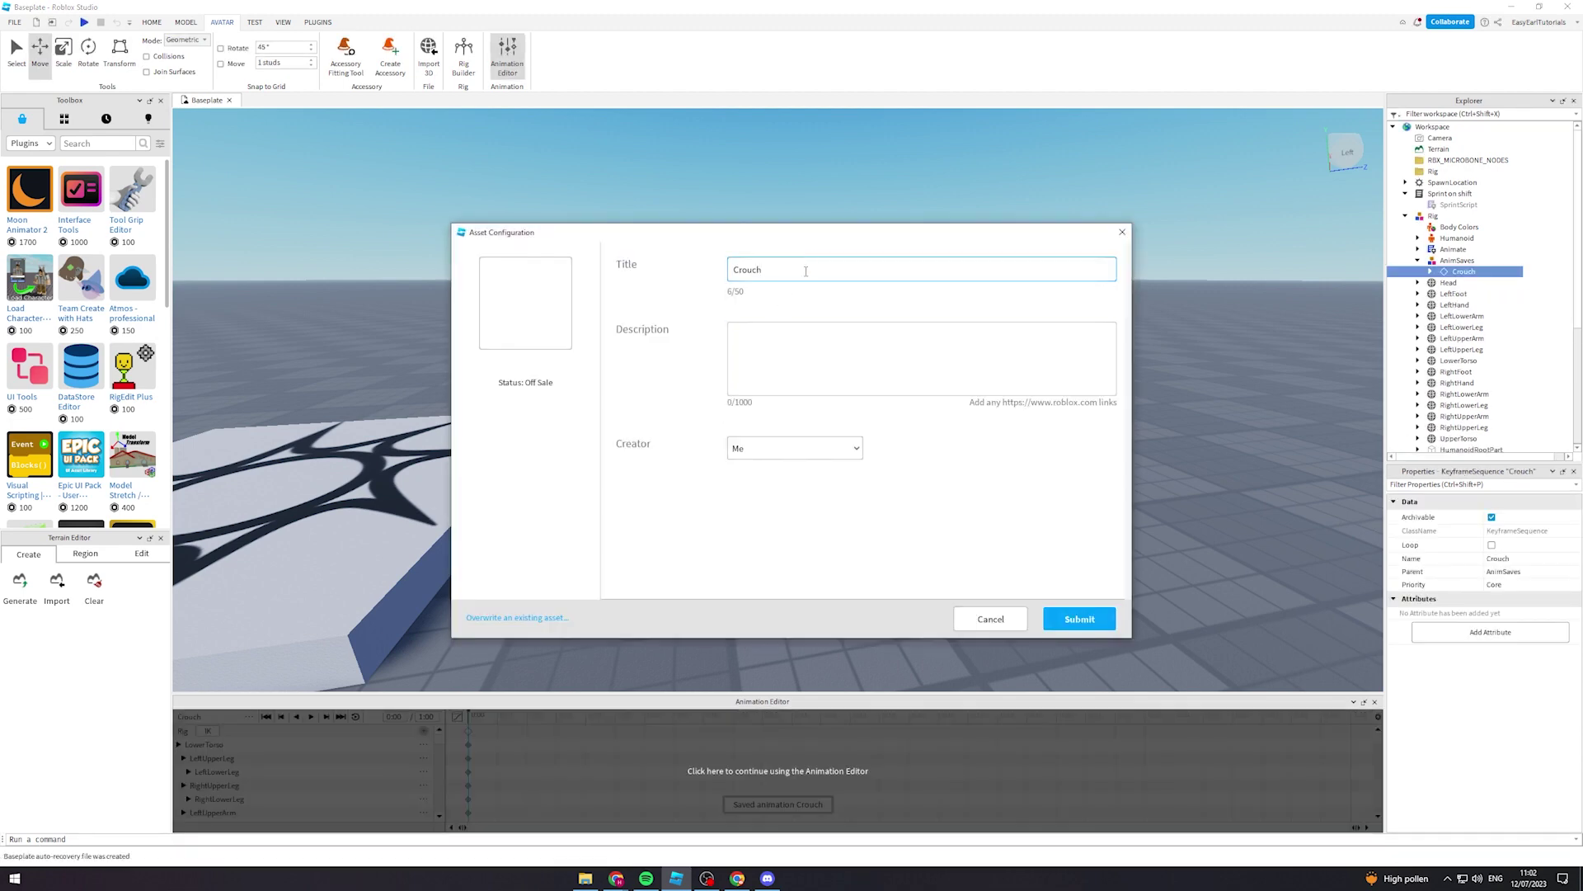
pyautogui.click(1081, 617)
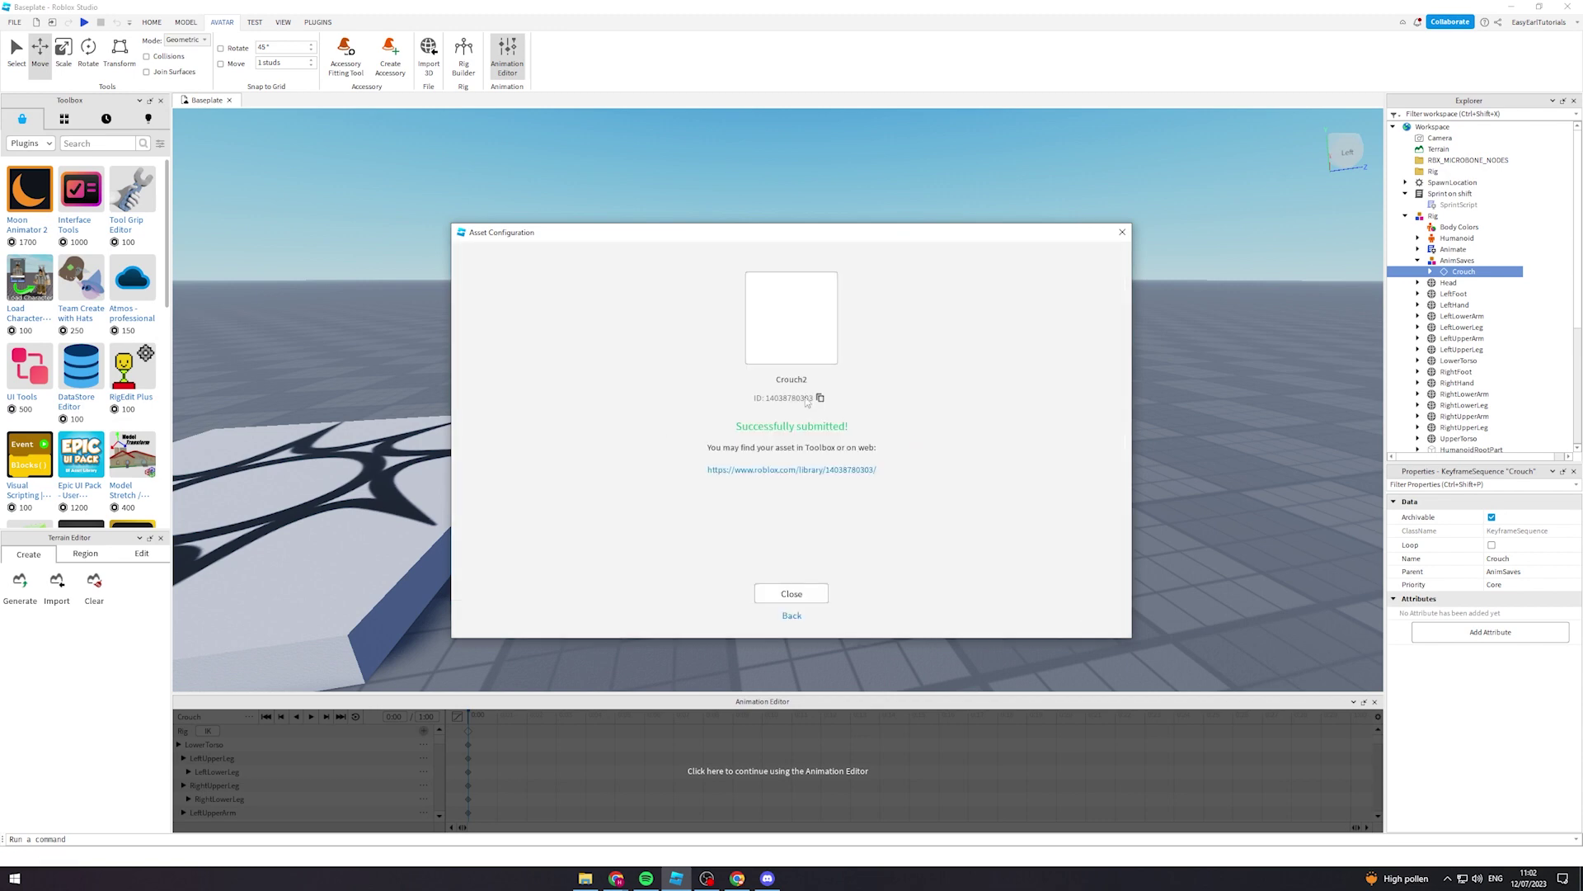
pyautogui.click(1123, 232)
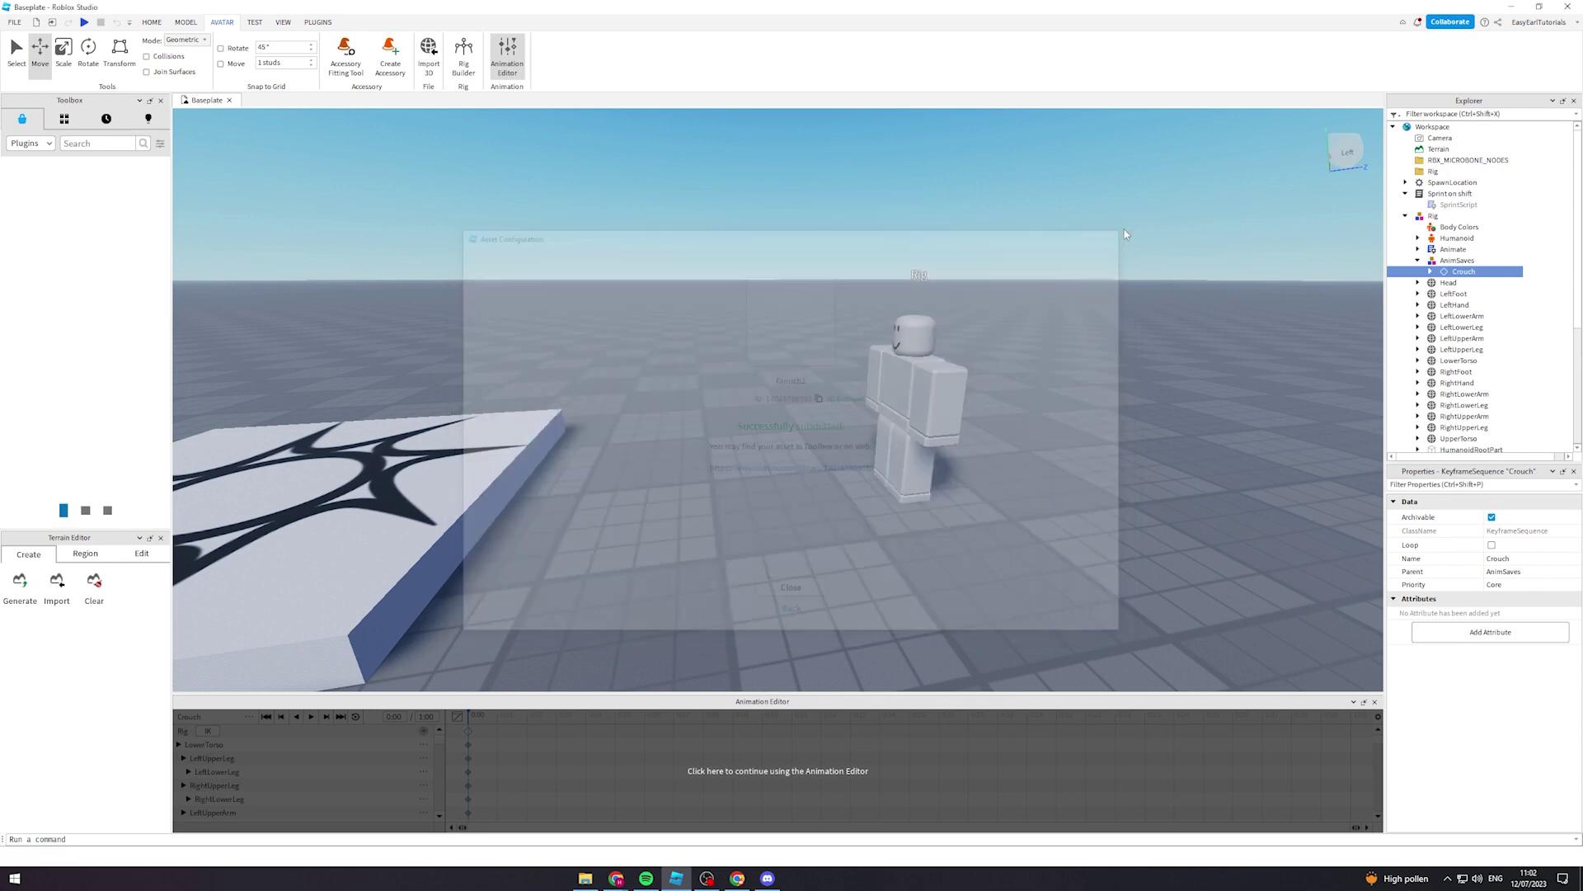
# - Replace the AnimationId in the LocalScript with the ID of the Crouch2 animation and close the script
pyautogui.click(1406, 216)
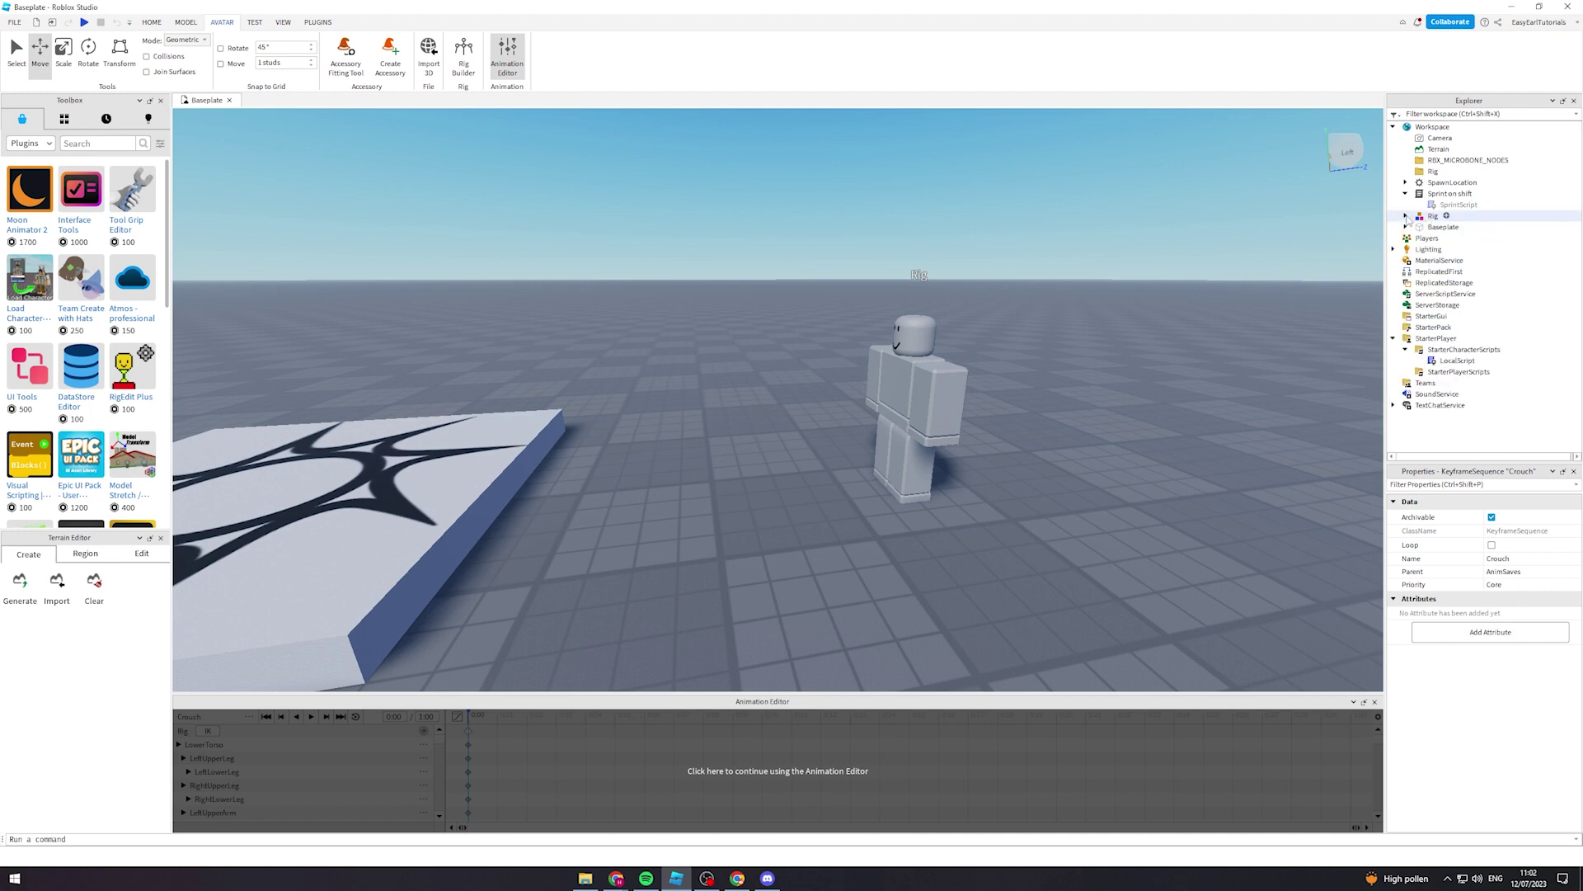
pyautogui.doubleClick(1445, 363)
pyautogui.click(460, 190)
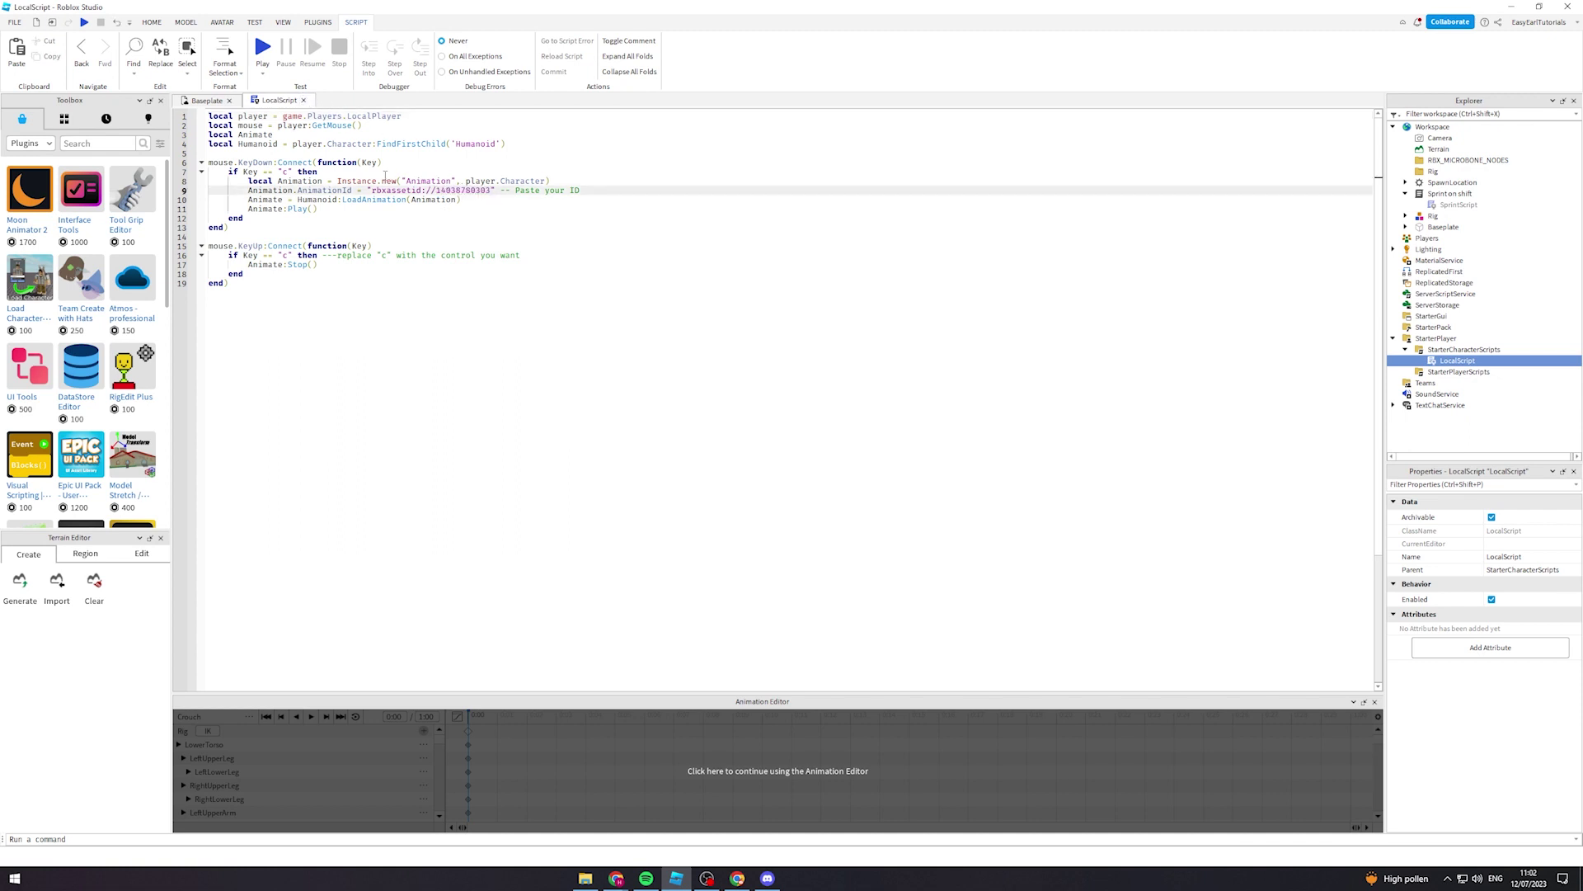
pyautogui.click(303, 100)
# - Playtest again and move the character around the baseplate to check the updated crouch animation
pyautogui.click(84, 22)
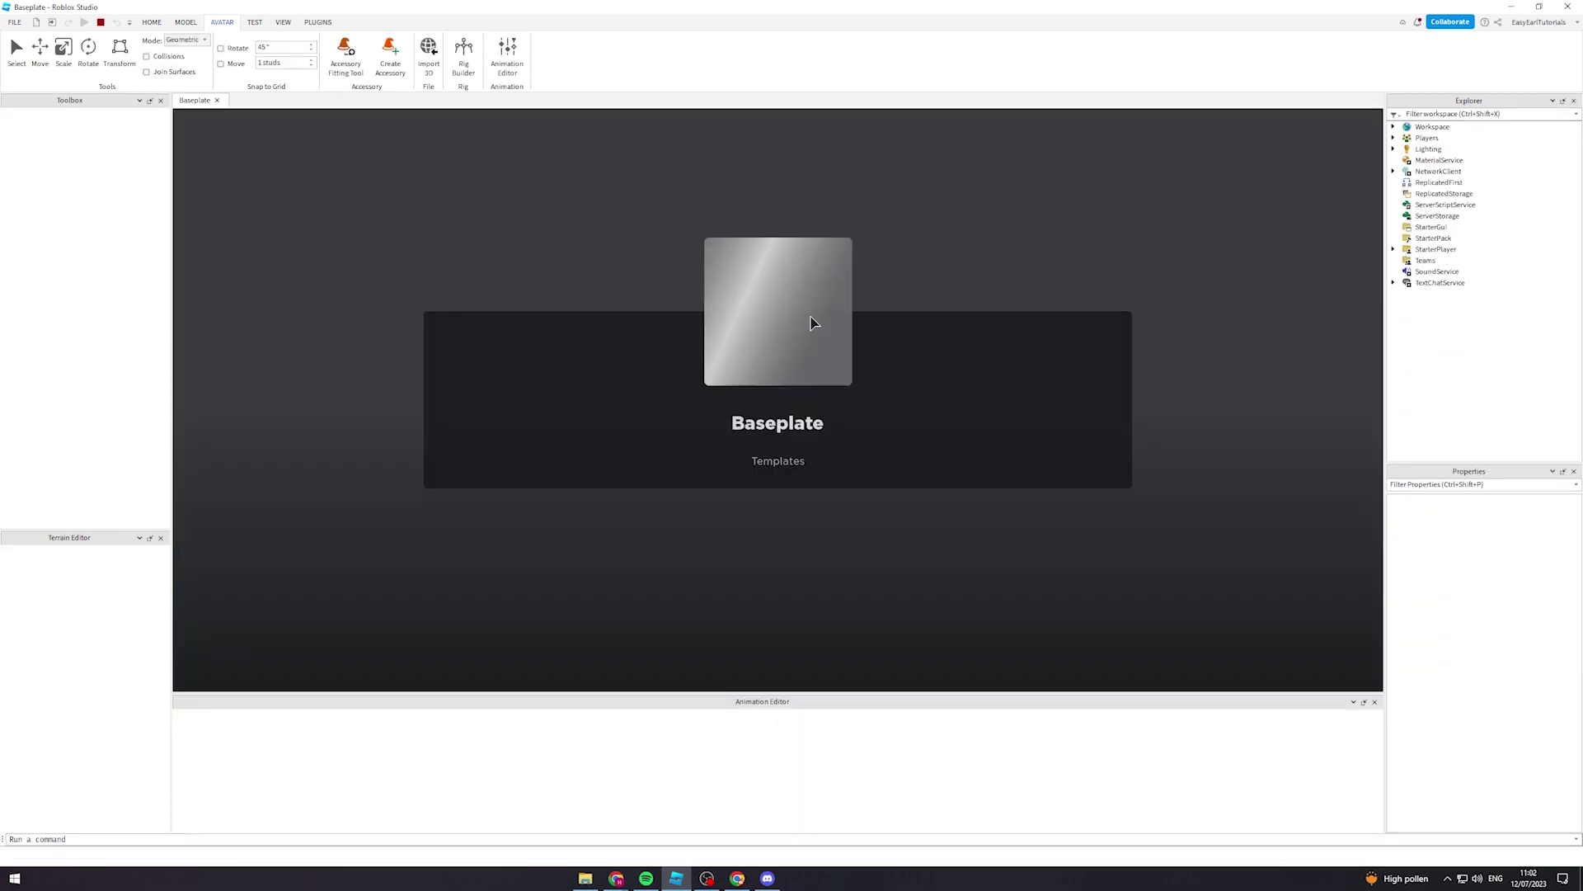
pyautogui.press('w')
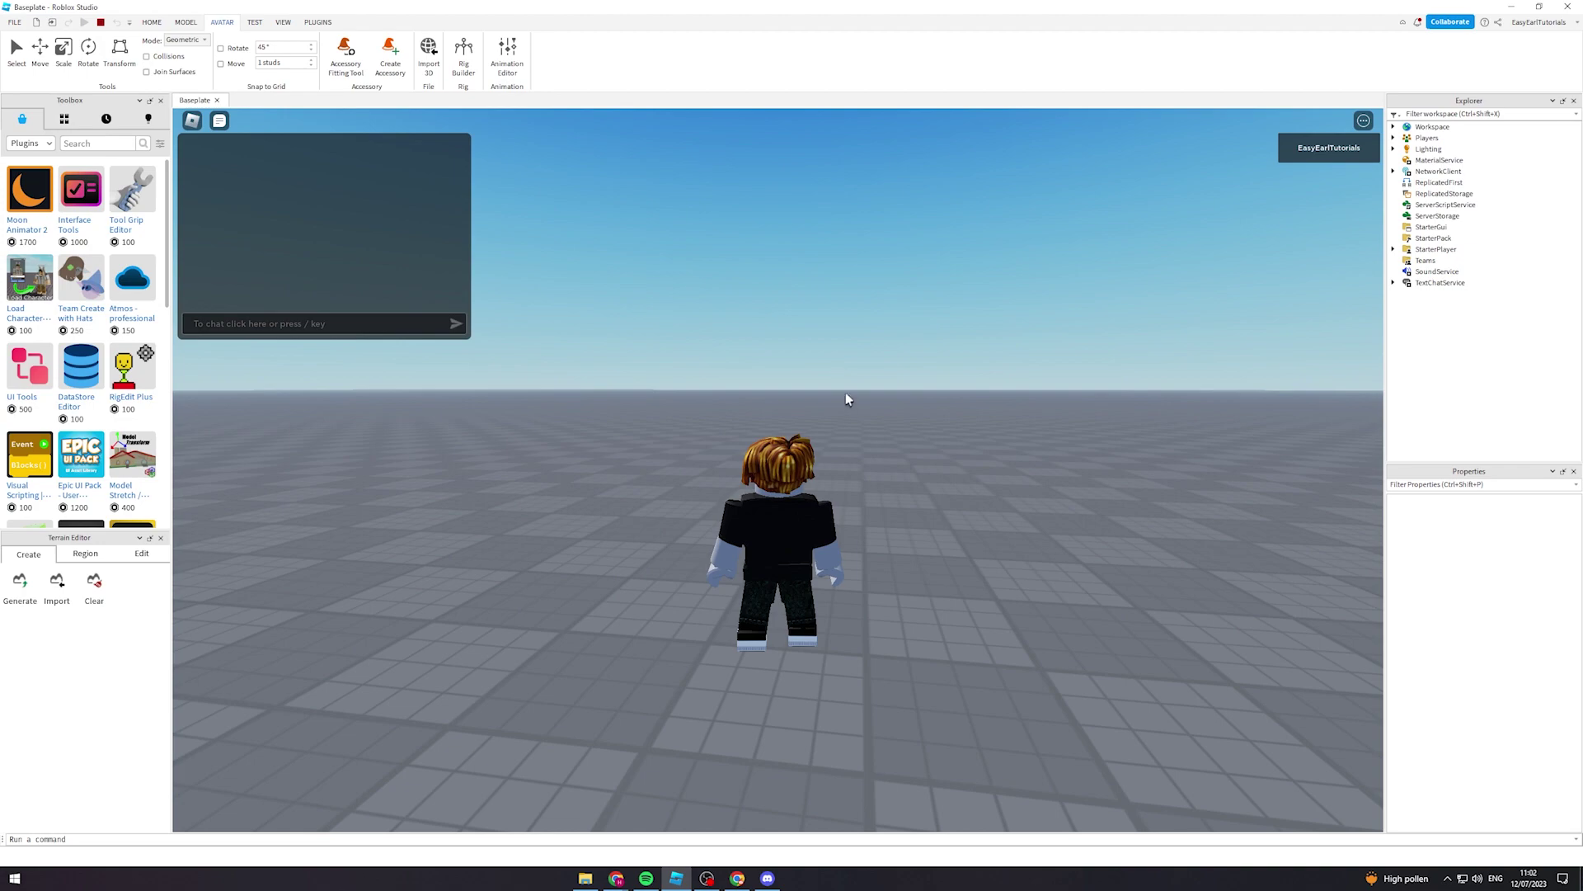
pyautogui.press('w')
pyautogui.moveTo(844, 393); pyautogui.dragTo(824, 454, button='right')
pyautogui.press('d')
pyautogui.press('w')
pyautogui.press('w')
pyautogui.press('d')
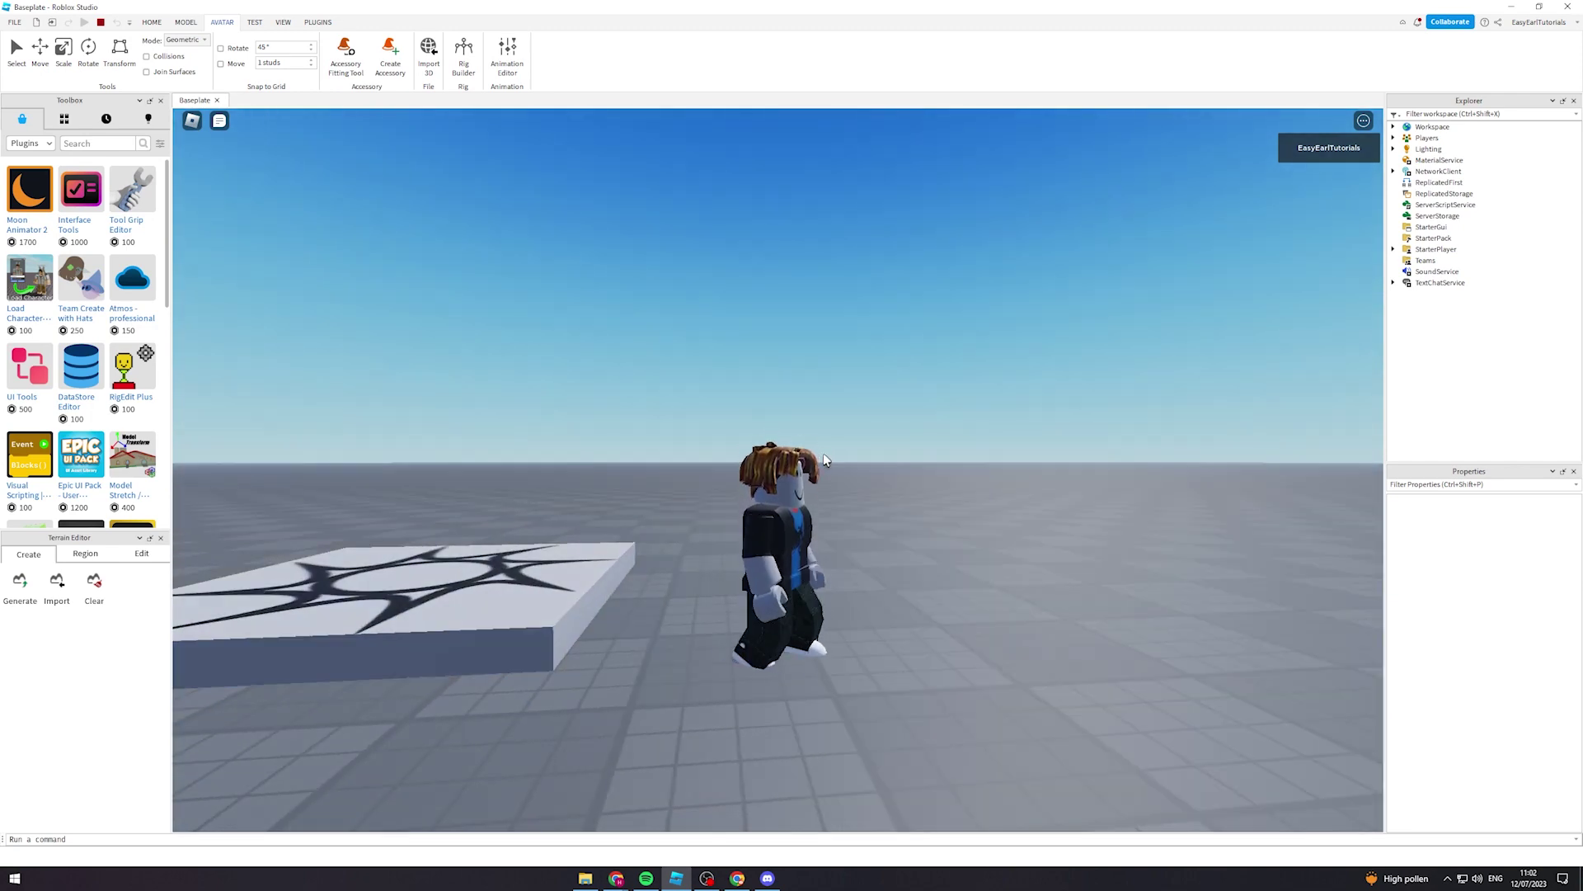
pyautogui.press('w')
pyautogui.moveTo(823, 454); pyautogui.dragTo(825, 453, button='right')
pyautogui.moveTo(792, 457); pyautogui.dragTo(775, 425, button='right')
pyautogui.press('s')
pyautogui.press('a')
pyautogui.press('a')
pyautogui.press('a')
pyautogui.press('w')
pyautogui.press('w')
pyautogui.press('a')
pyautogui.press('w')
pyautogui.press('a')
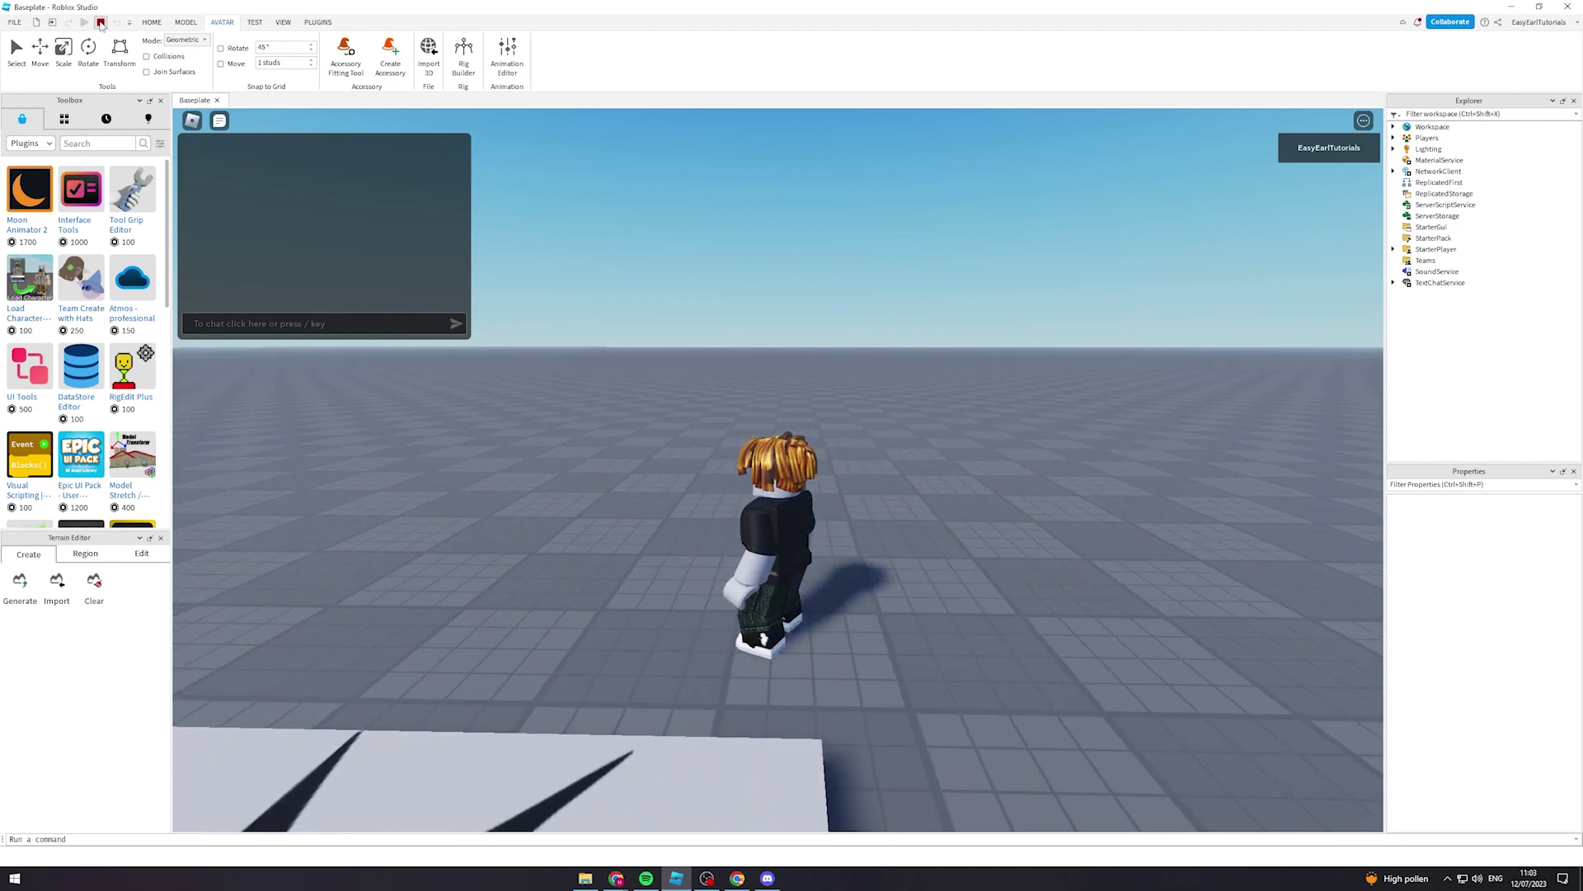
# - Stop the playtest, locate the rig's saved Crouch animation, and resume editing it in the Animation Editor
pyautogui.hotkey('shift', 'F5')
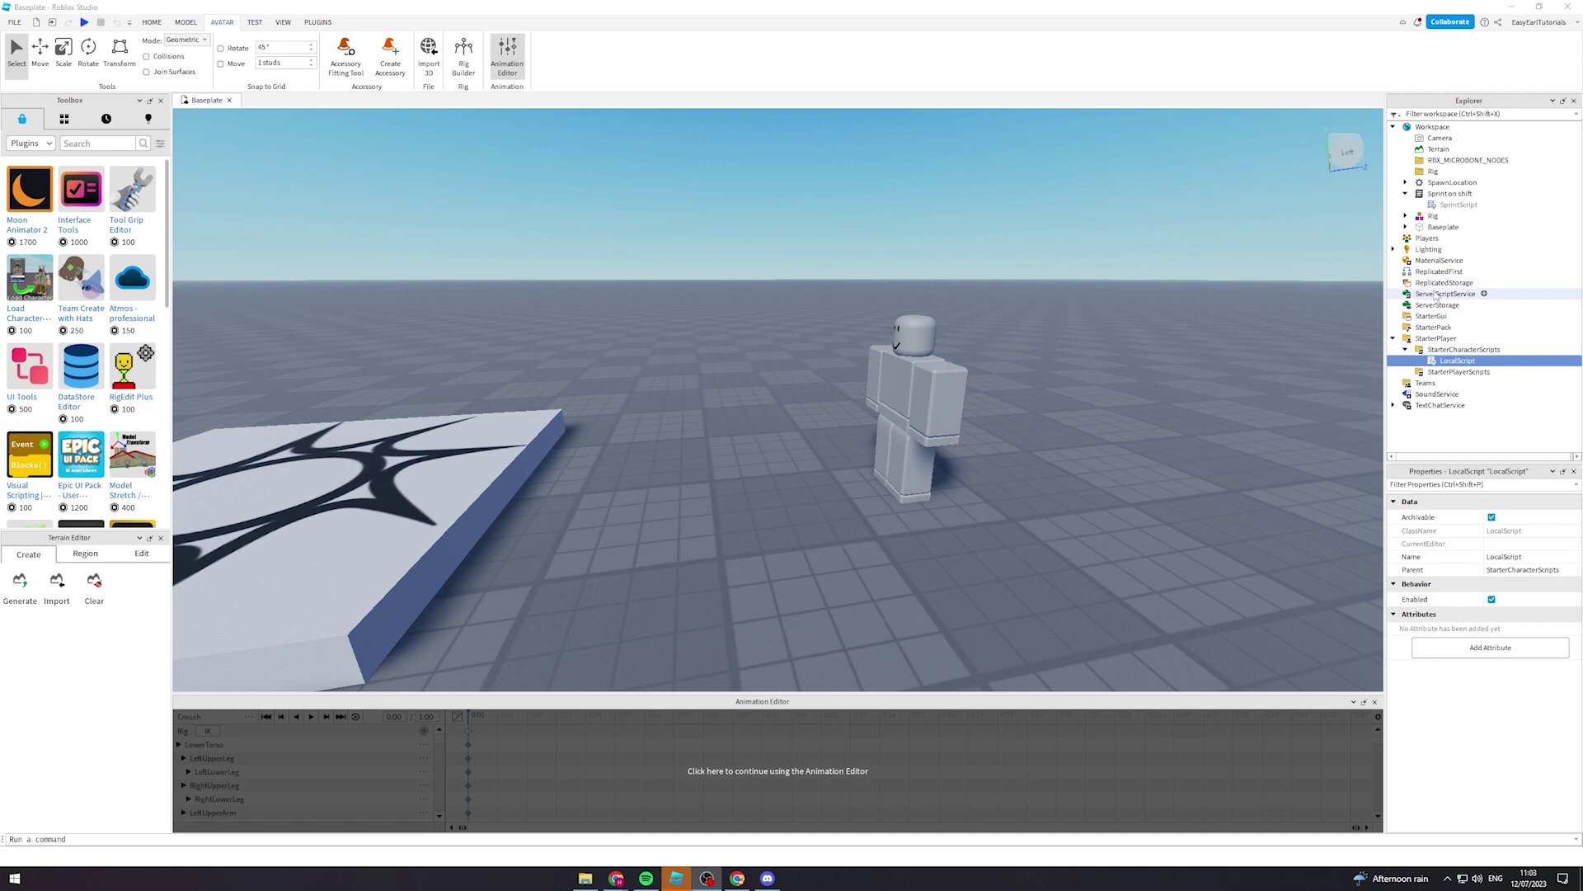
pyautogui.click(1406, 216)
pyautogui.click(1462, 272)
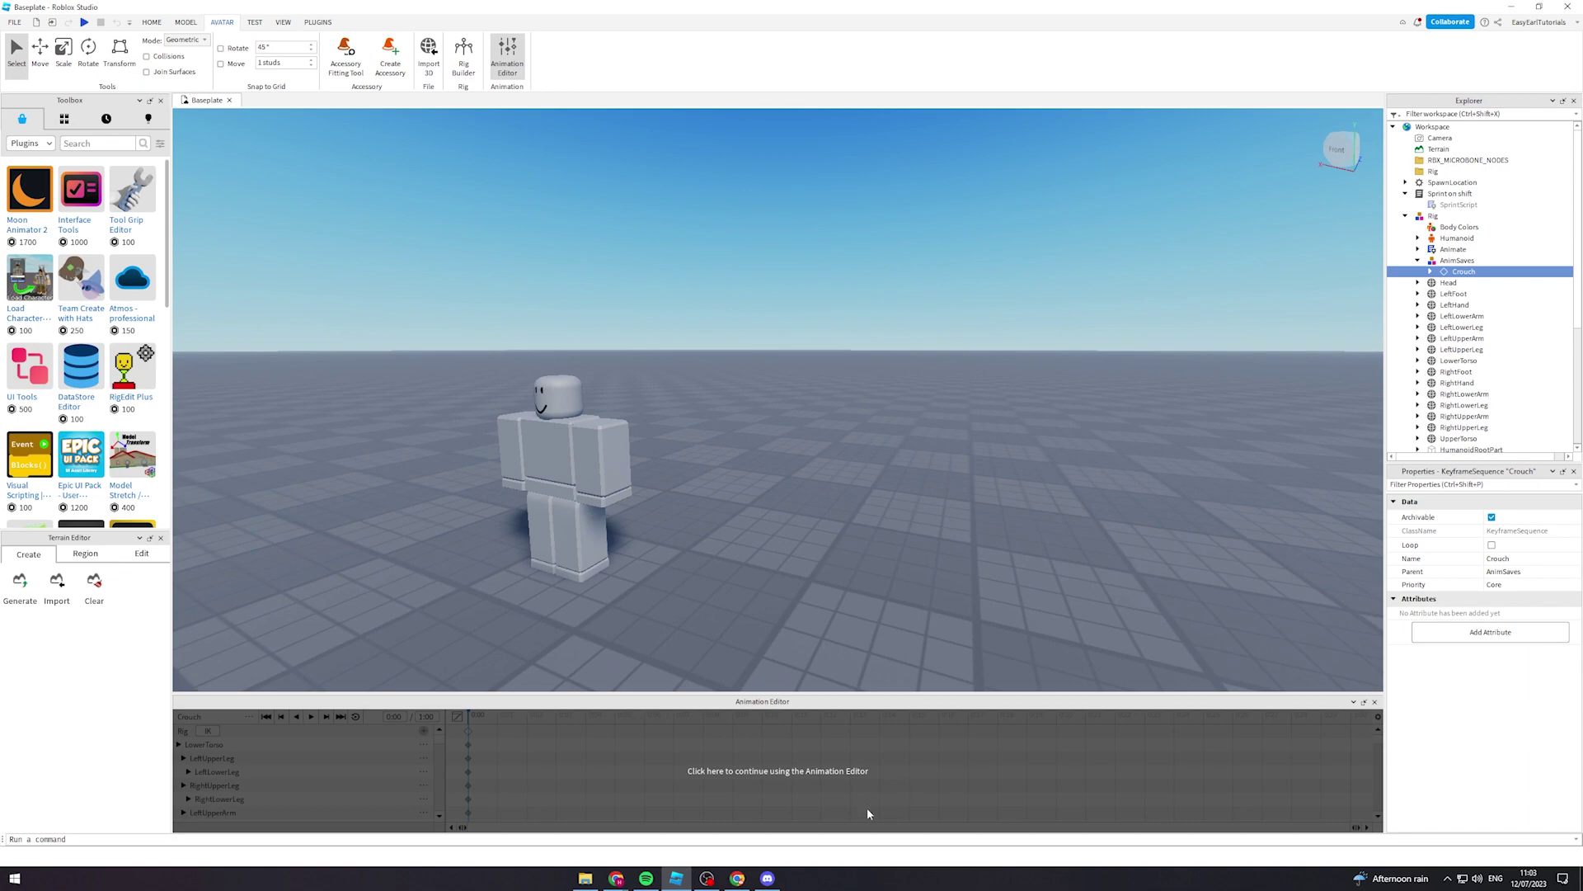
pyautogui.click(867, 808)
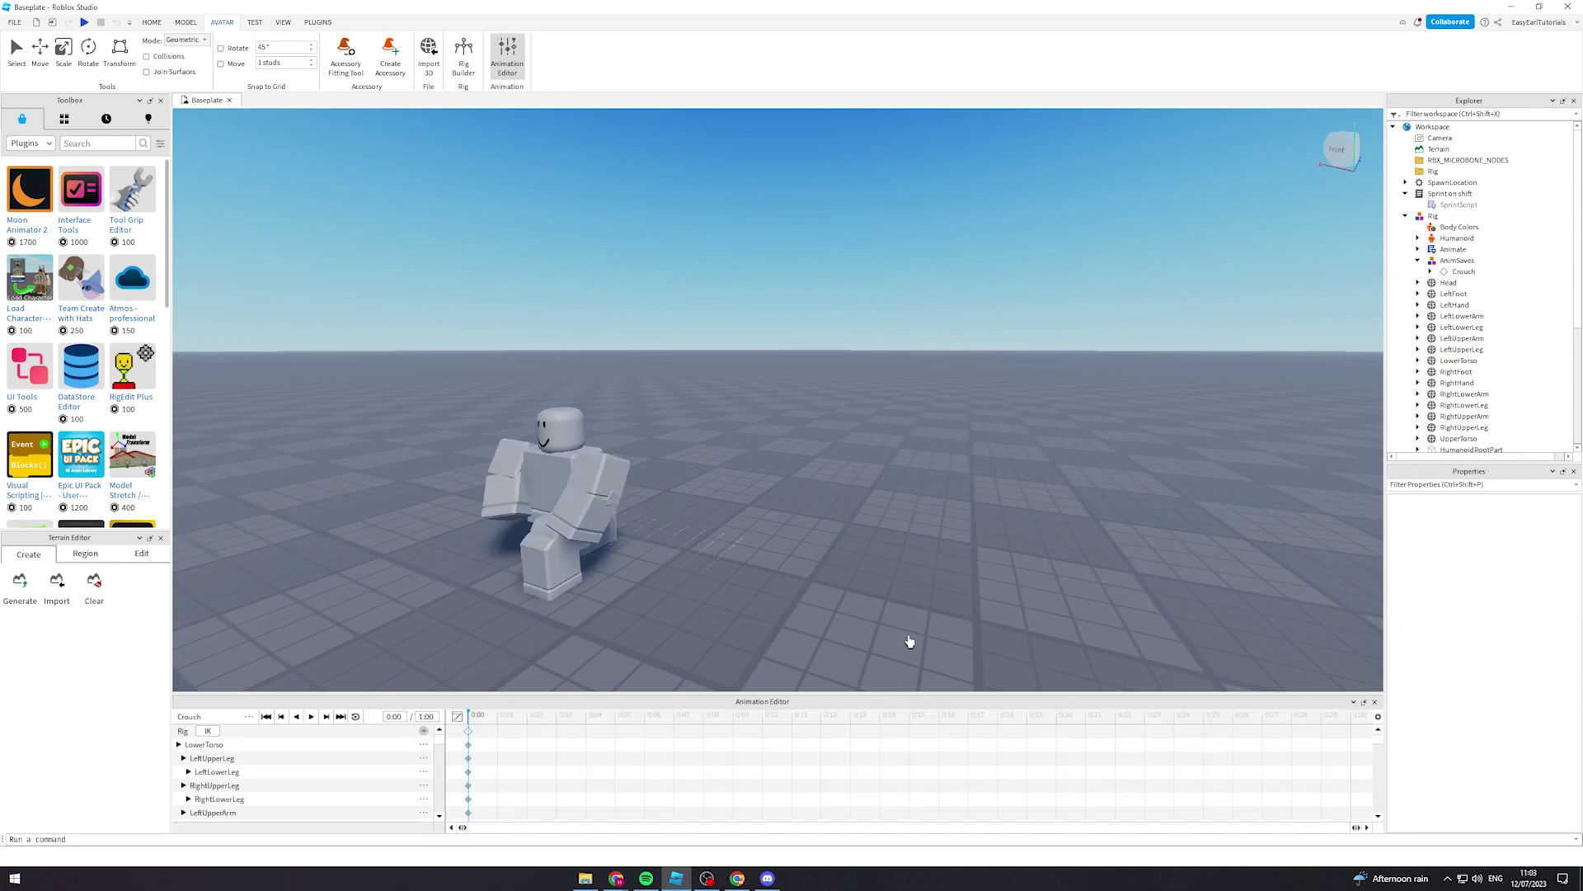
pyautogui.moveTo(925, 588); pyautogui.dragTo(925, 587, button='right')
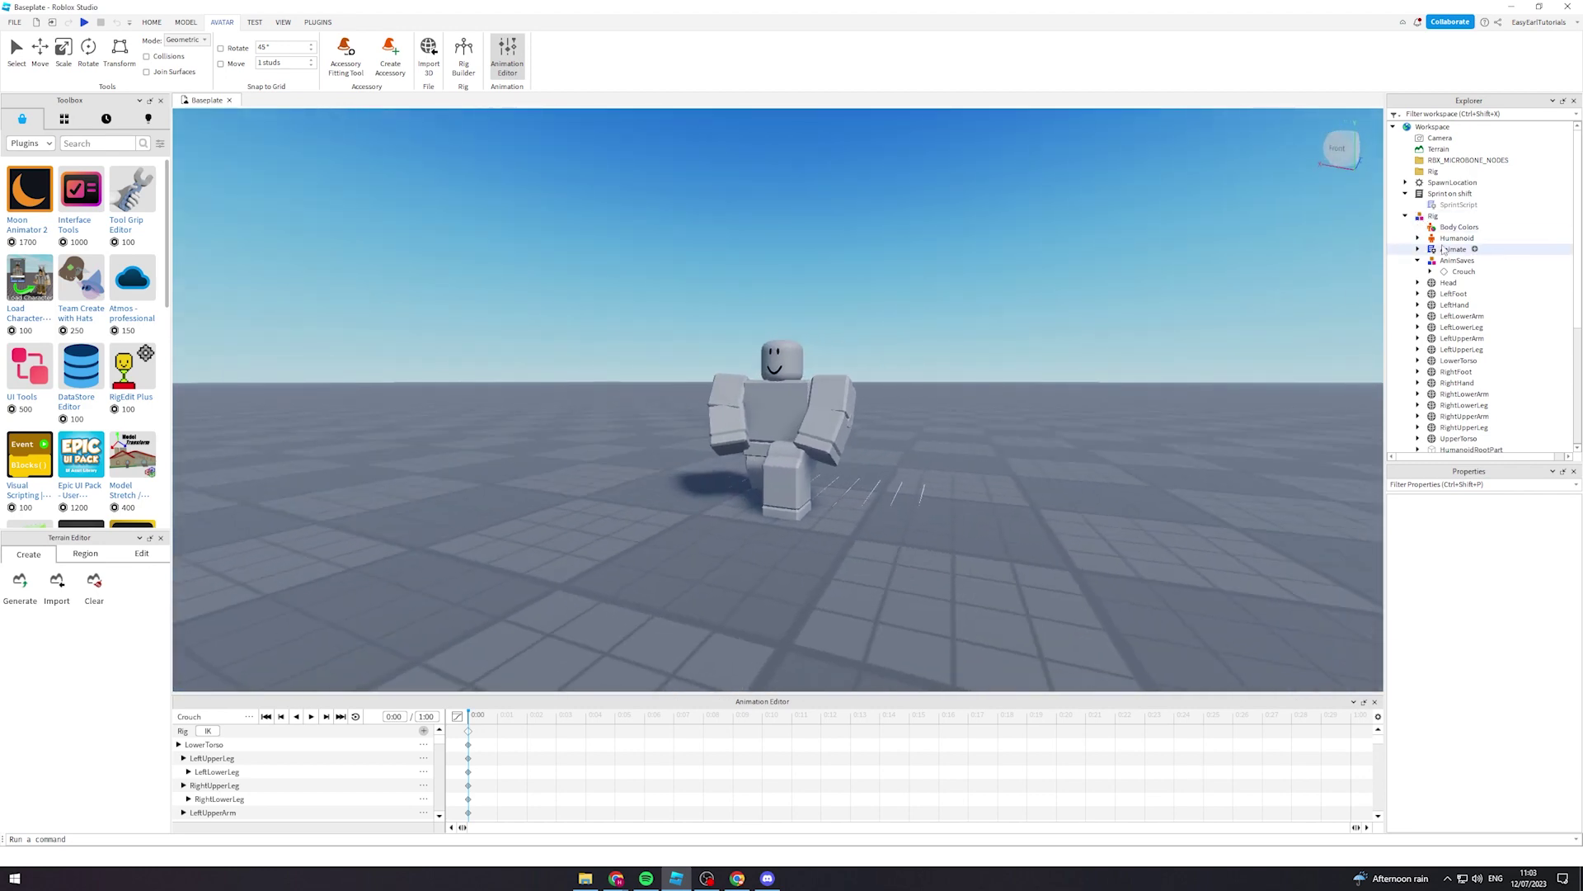
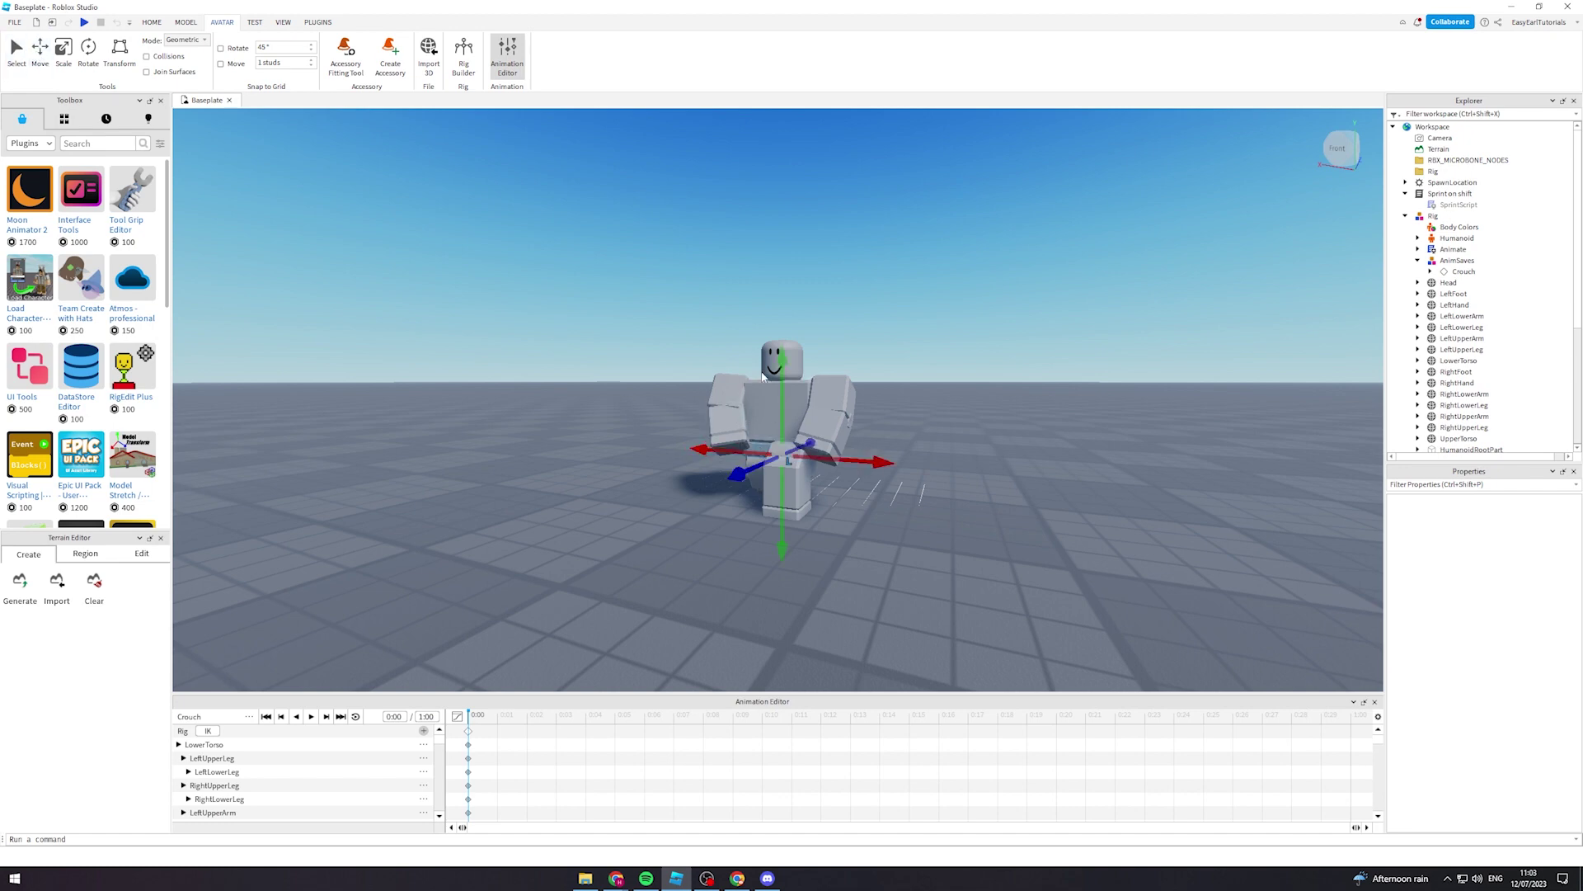
# - Rotate the rig's lower torso forward until the body lies face down, and raise it slightly with the Move tool
pyautogui.click(89, 50)
pyautogui.moveTo(817, 373); pyautogui.dragTo(594, 650)
pyautogui.moveTo(735, 538); pyautogui.dragTo(735, 539, button='right')
pyautogui.moveTo(736, 445); pyautogui.dragTo(955, 458)
pyautogui.moveTo(955, 458); pyautogui.dragTo(955, 458, button='right')
pyautogui.click(50, 61)
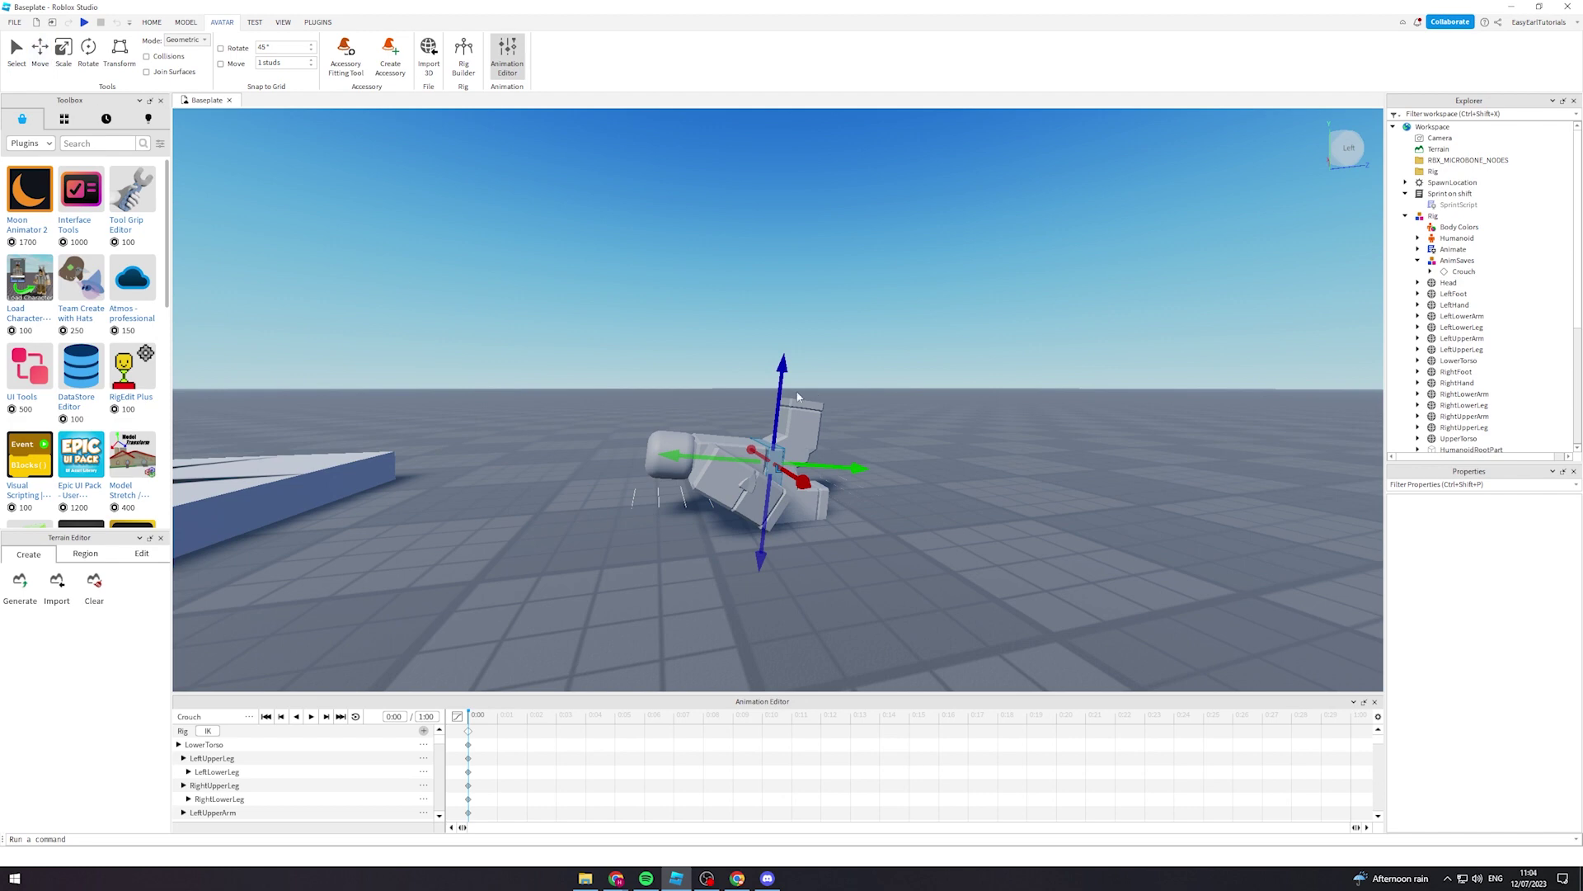
pyautogui.moveTo(784, 378); pyautogui.dragTo(786, 366)
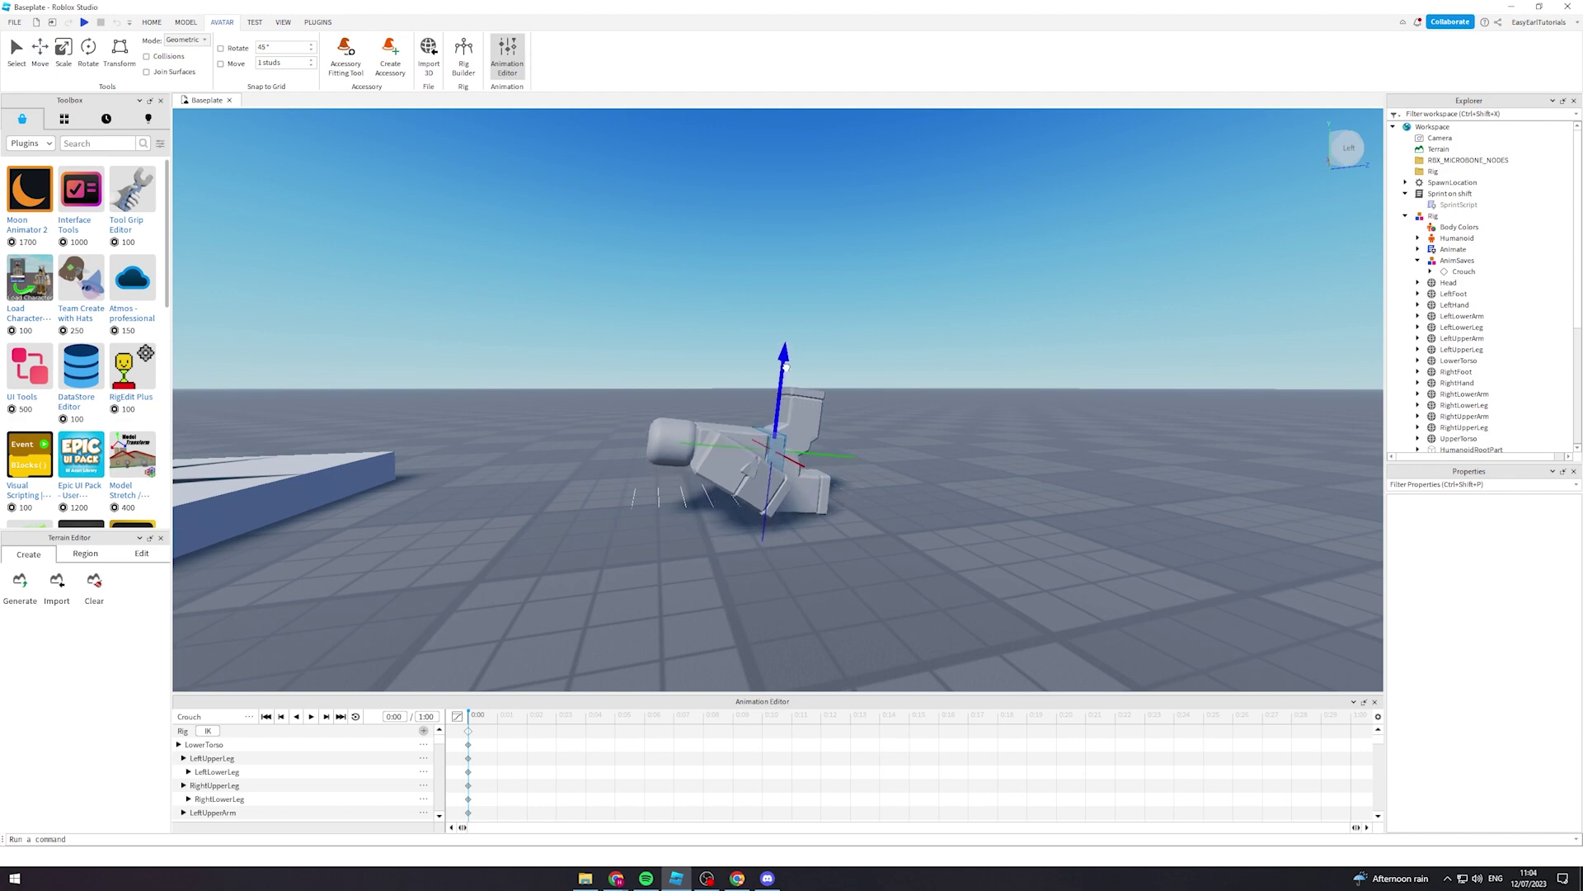
# - Rotate the rig's left arm forward so it supports the body in the face-down pose
pyautogui.click(723, 466)
pyautogui.click(88, 49)
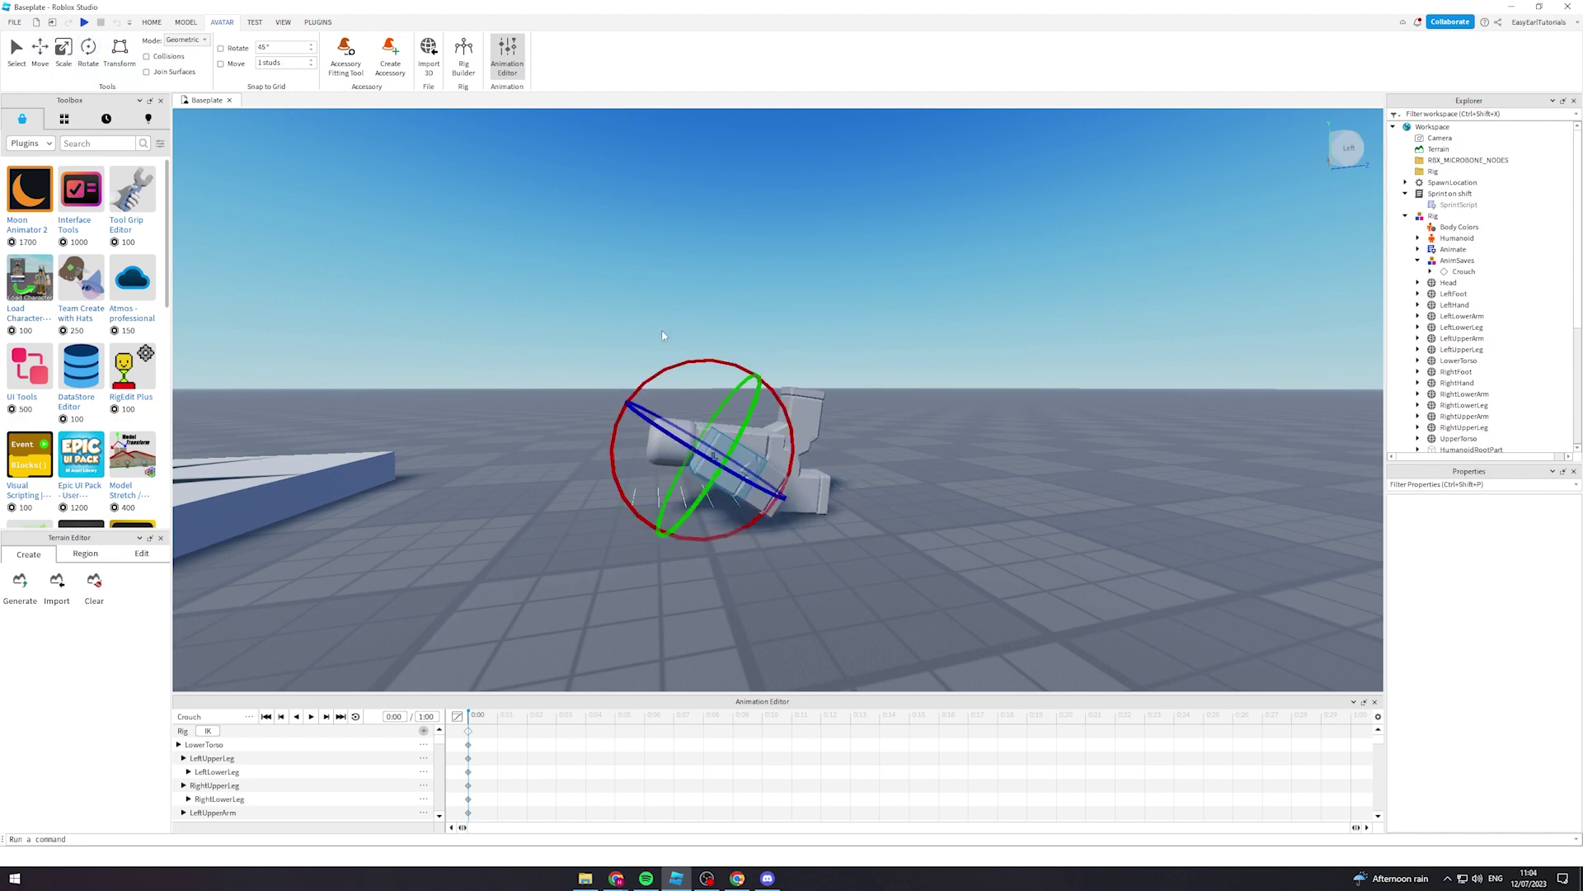
pyautogui.moveTo(720, 363); pyautogui.dragTo(809, 451)
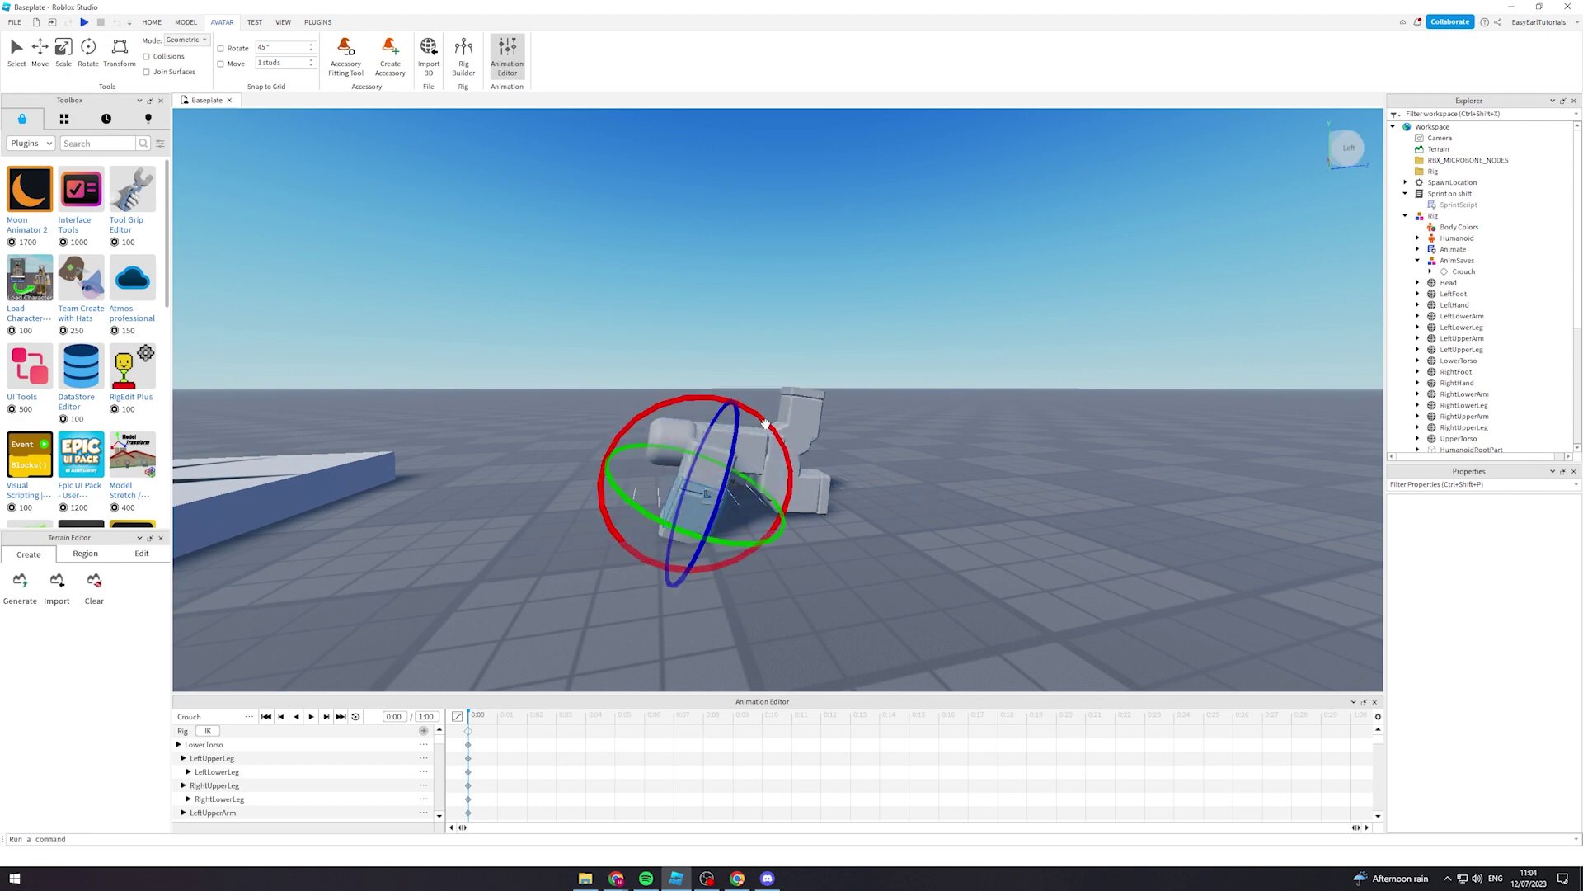
pyautogui.moveTo(765, 424); pyautogui.dragTo(815, 482)
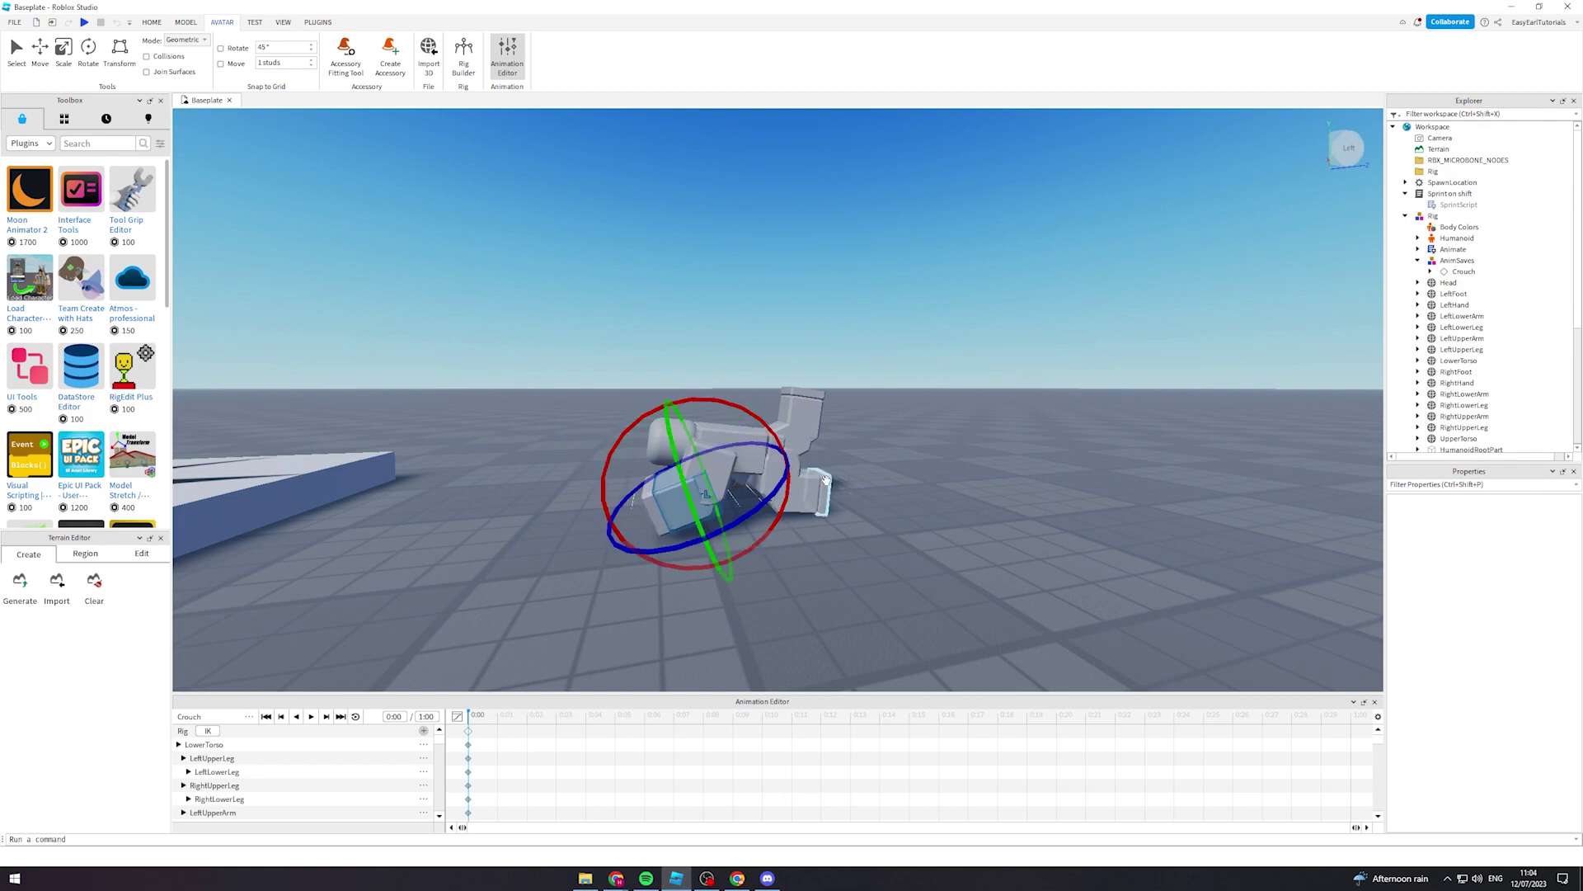
# - Rotate the rig's right upper and lower arm forward to match the left arm
pyautogui.moveTo(877, 472); pyautogui.dragTo(877, 477, button='right')
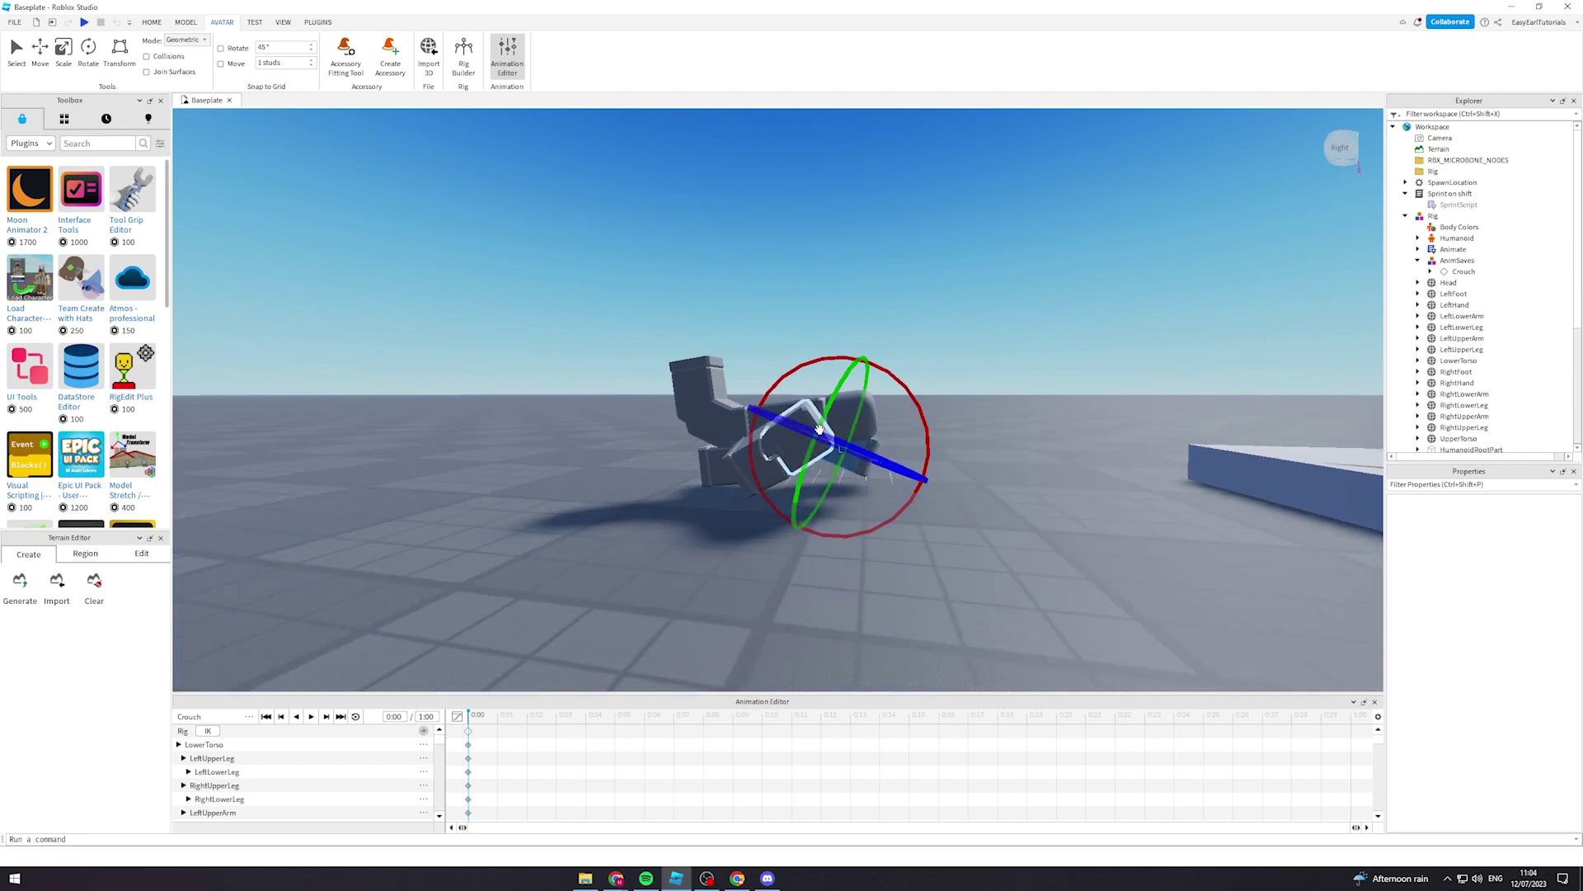
pyautogui.moveTo(797, 368); pyautogui.dragTo(807, 380)
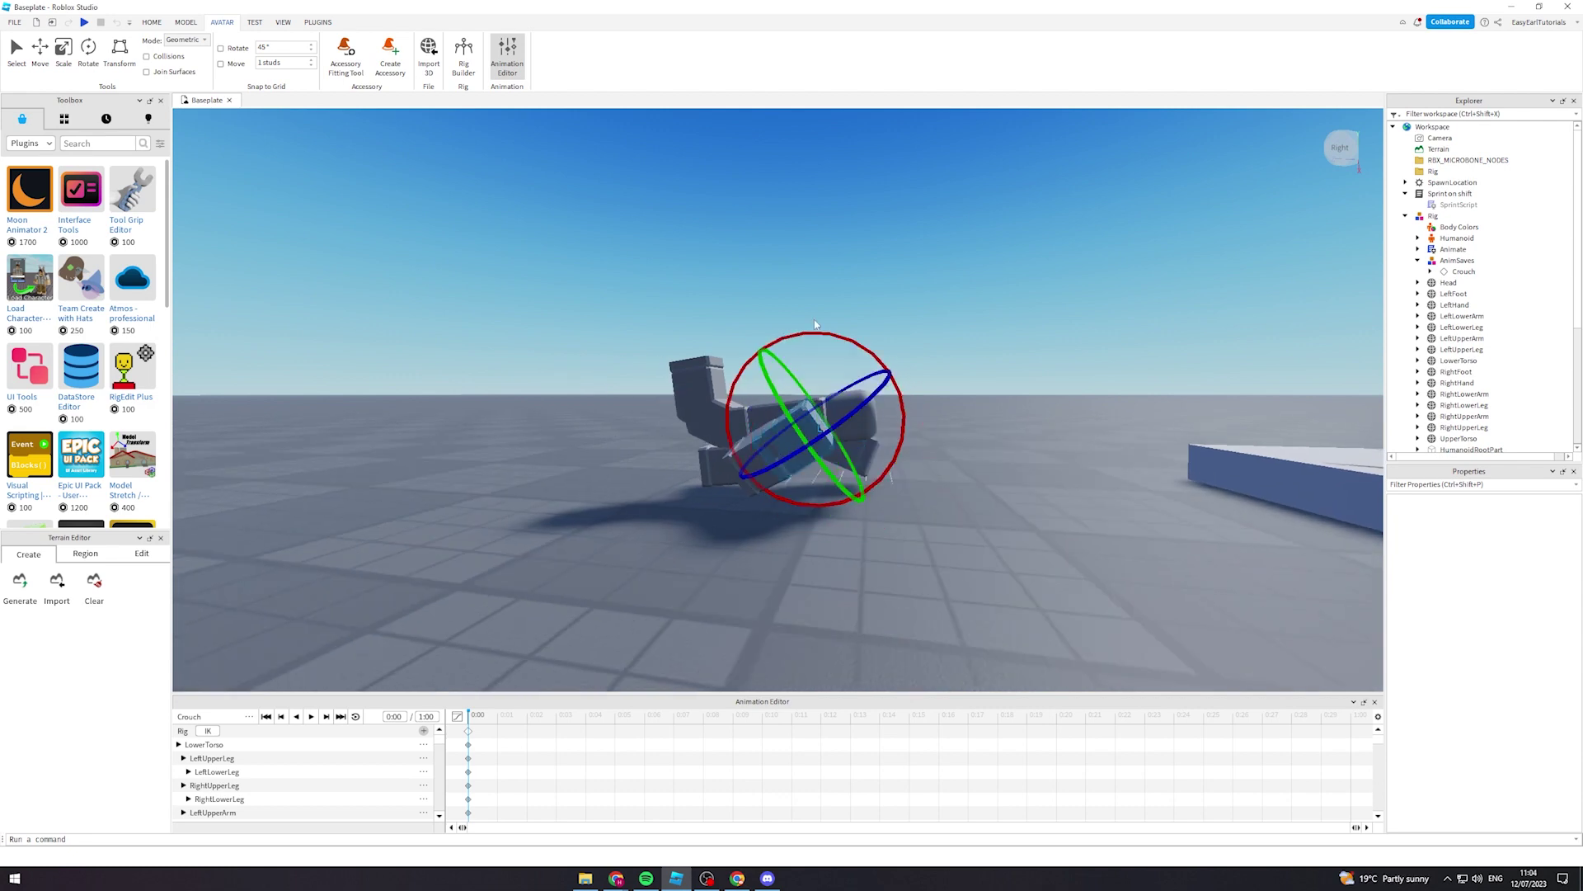
pyautogui.moveTo(816, 334); pyautogui.dragTo(602, 420)
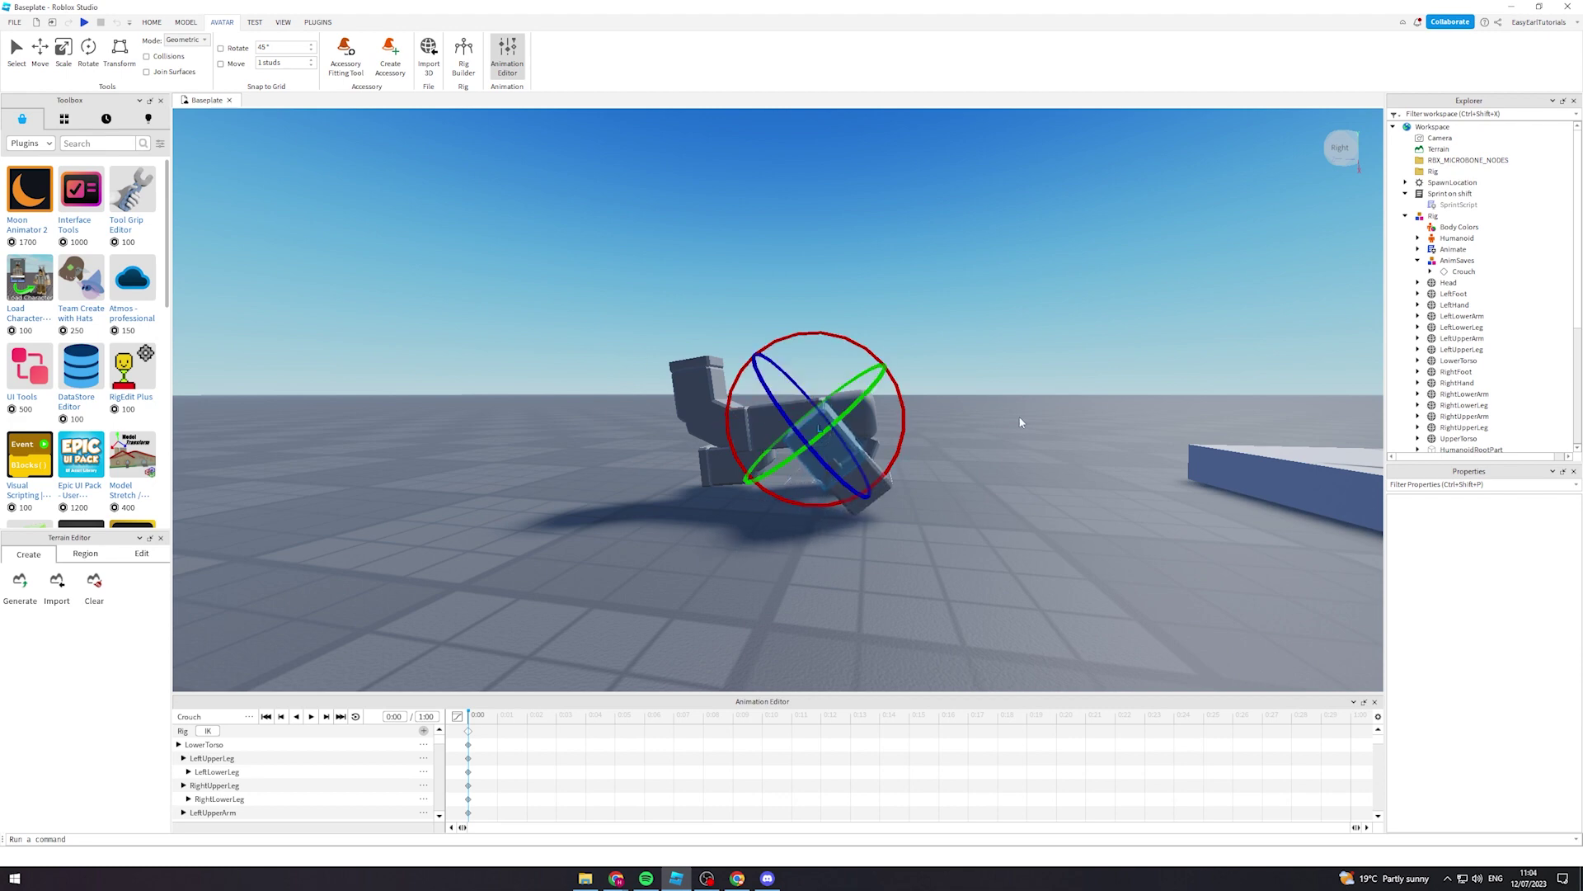
pyautogui.moveTo(1008, 417); pyautogui.dragTo(1001, 418, button='right')
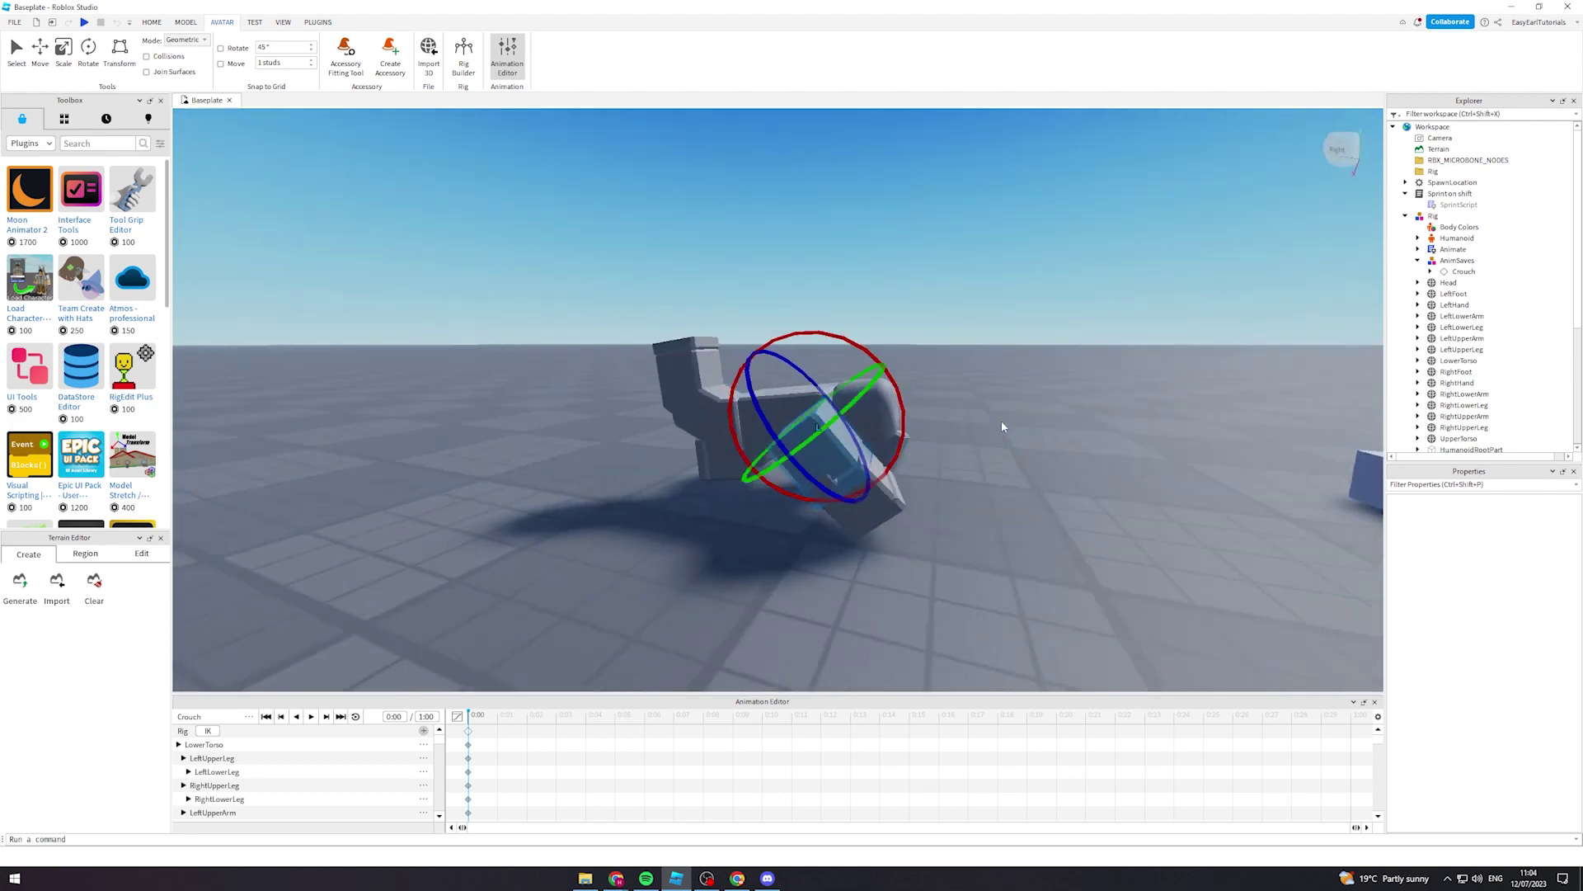
pyautogui.click(873, 498)
pyautogui.moveTo(851, 386); pyautogui.dragTo(800, 393)
# - Rotate the rig's head upward so it looks ahead in the lying pose
pyautogui.moveTo(1007, 414); pyautogui.dragTo(995, 412, button='right')
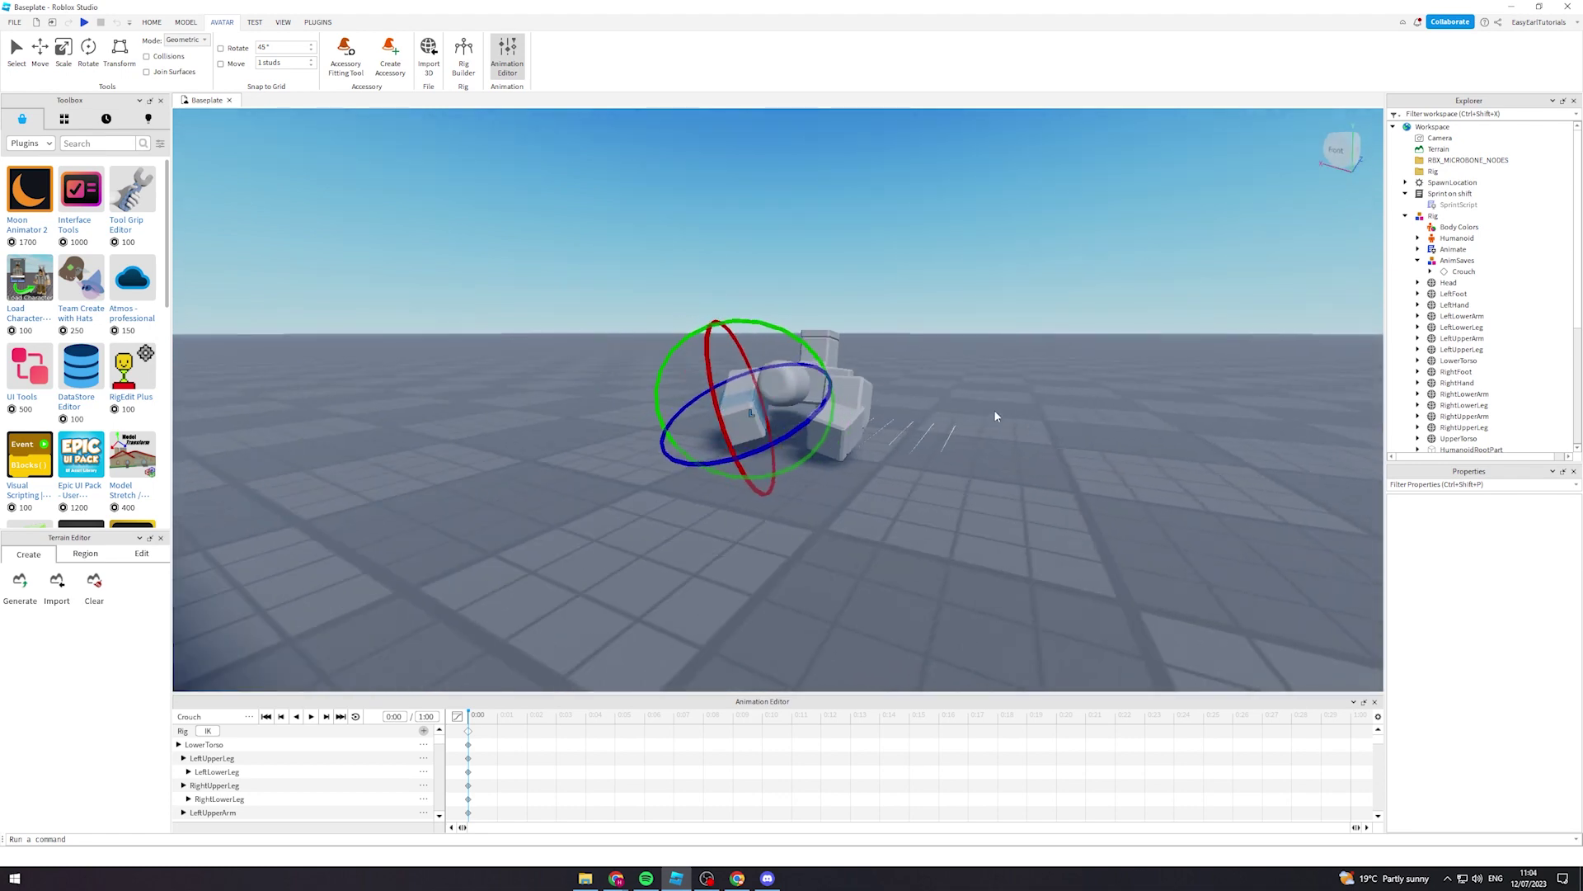
pyautogui.click(785, 382)
pyautogui.moveTo(789, 295); pyautogui.dragTo(825, 284)
# - Rotate the parts of the rig's left leg so the leg stretches out straight behind the body
pyautogui.moveTo(917, 307); pyautogui.dragTo(915, 304, button='right')
pyautogui.press('d')
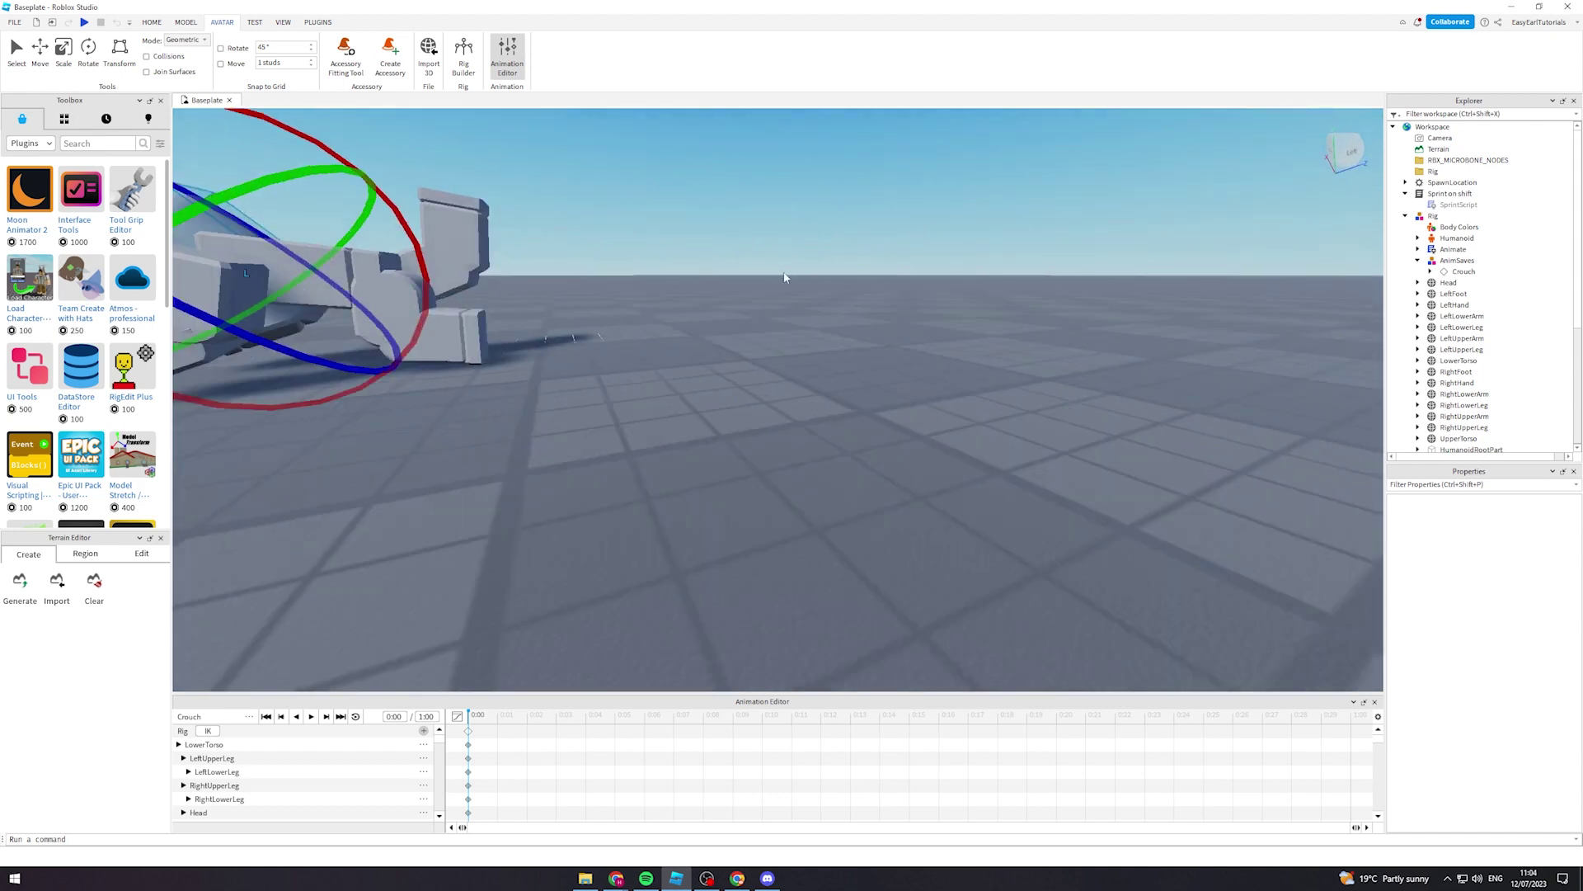
pyautogui.moveTo(785, 275)
pyautogui.mouseDown(button='right')
pyautogui.moveTo(753, 294)
pyautogui.moveTo(782, 294)
pyautogui.mouseUp(button='right')
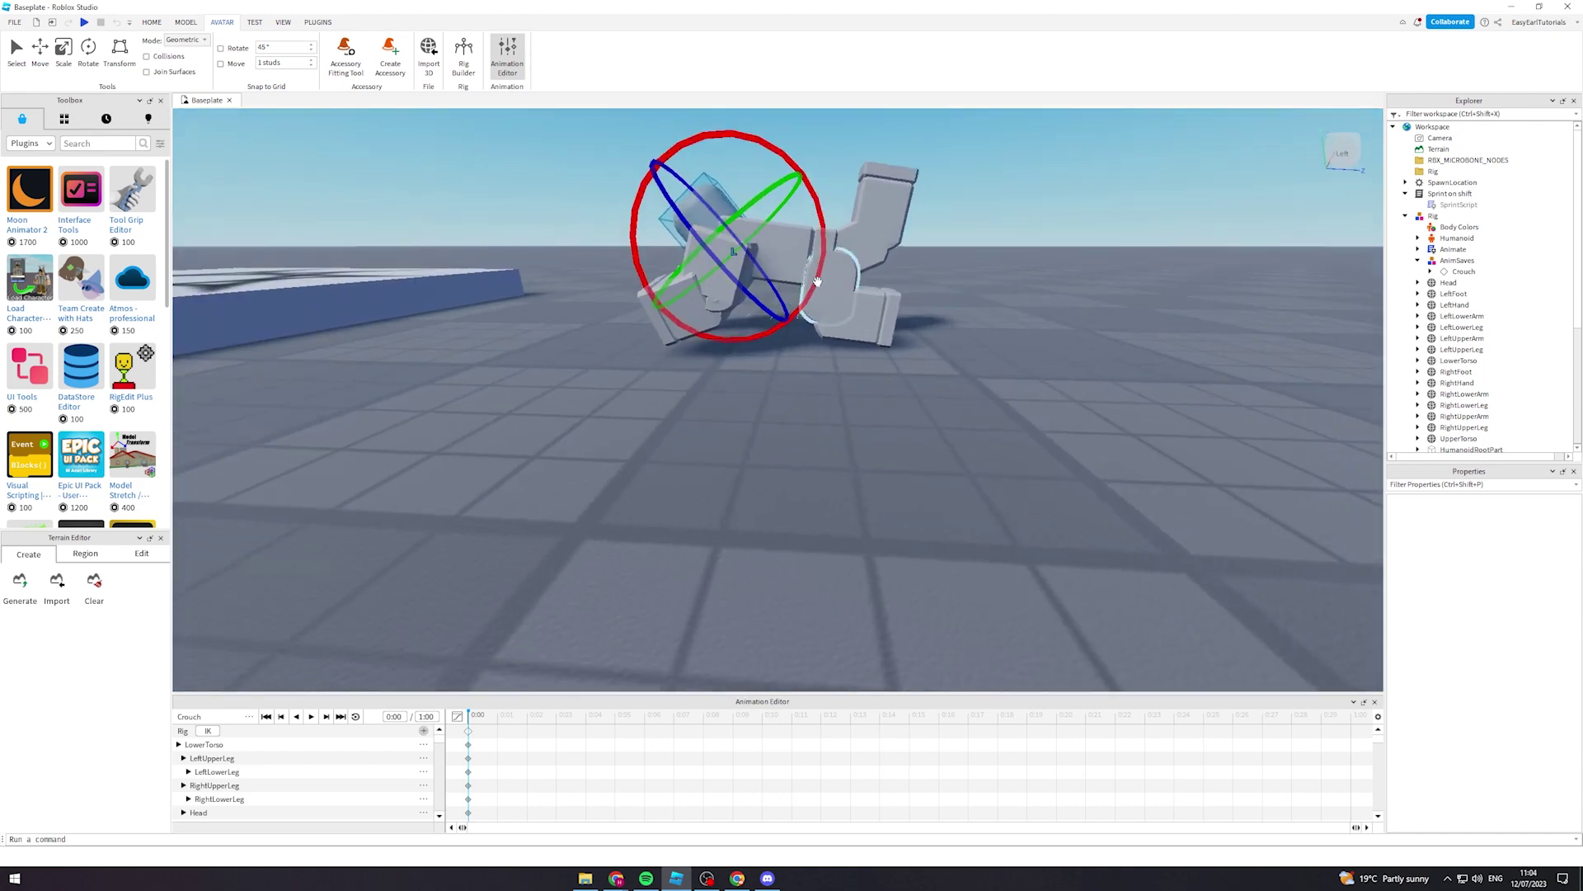
pyautogui.click(896, 183)
pyautogui.moveTo(899, 178); pyautogui.dragTo(952, 234)
pyautogui.click(879, 262)
pyautogui.click(847, 267)
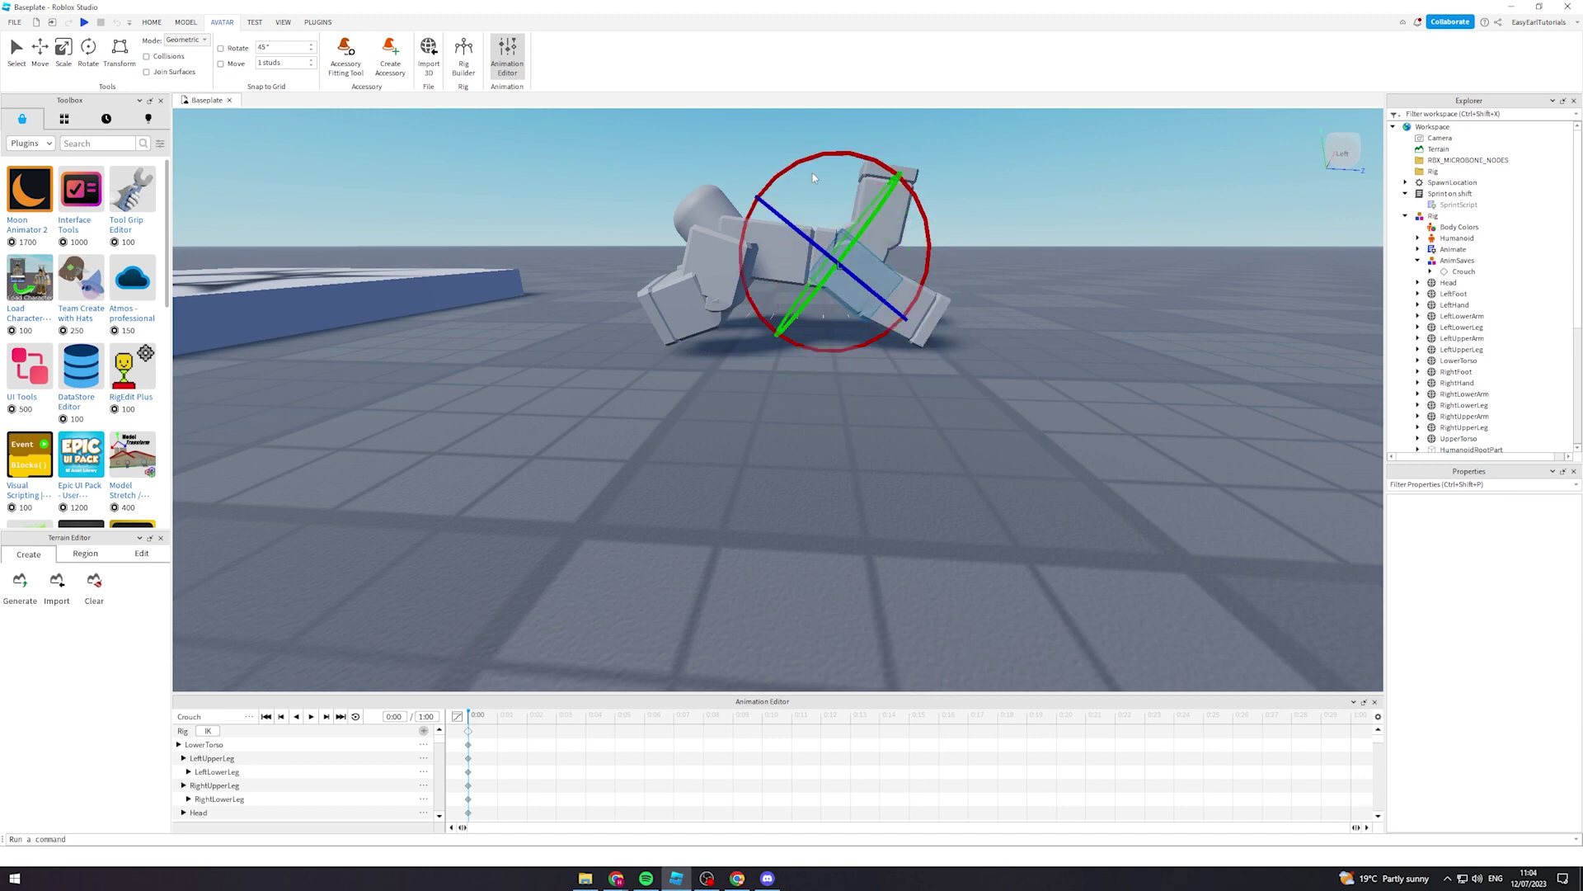
pyautogui.moveTo(813, 178); pyautogui.dragTo(782, 169)
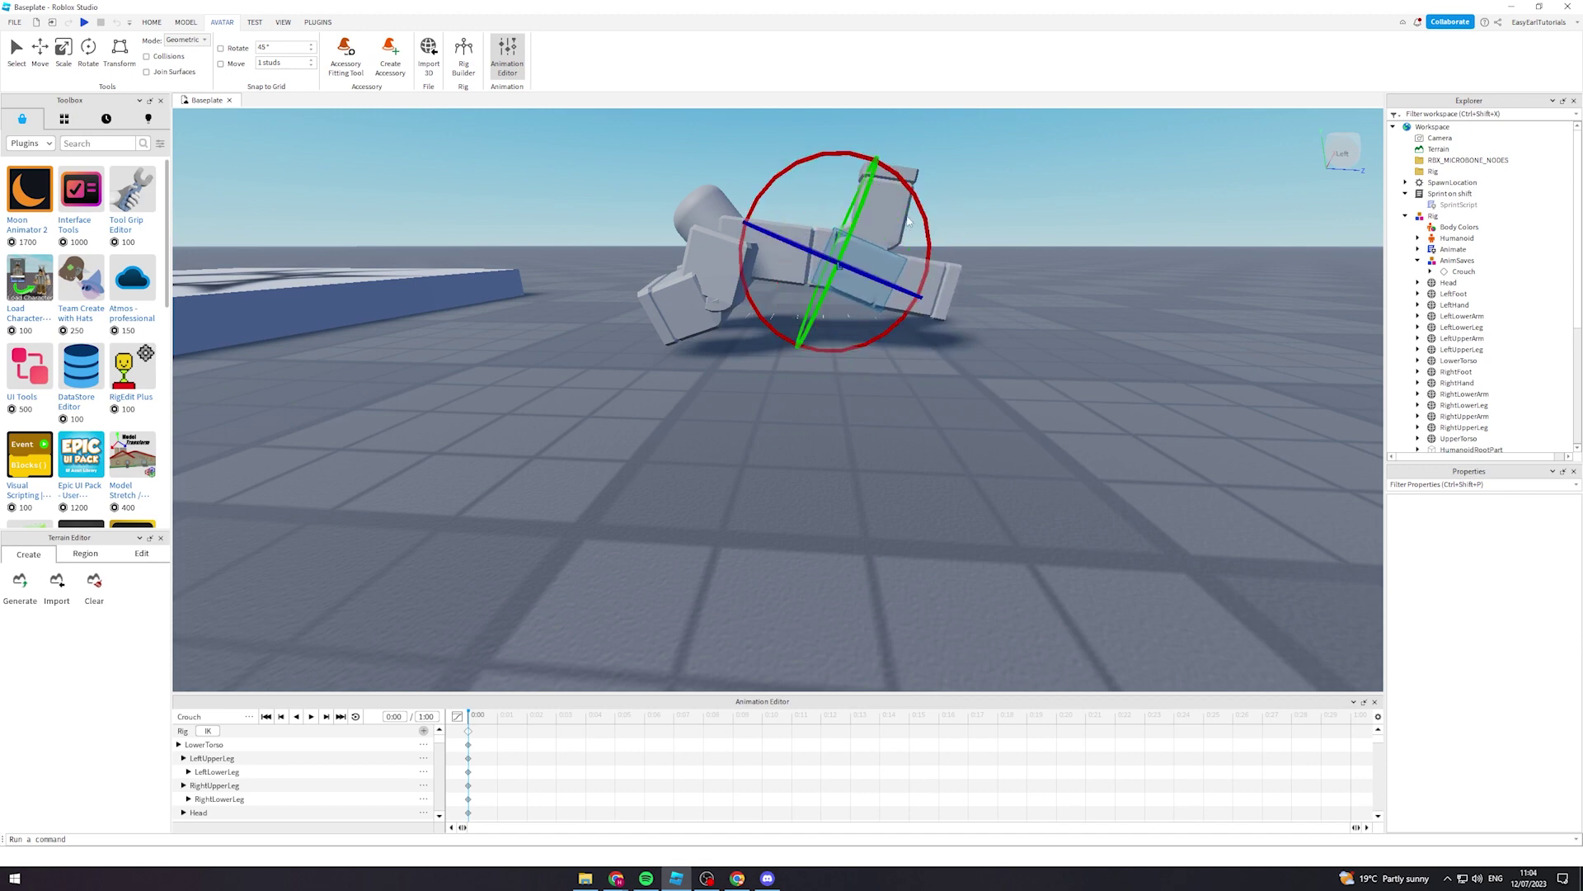
# - Rotate the rig's raised right leg down and back so it extends behind the body like the left leg
pyautogui.moveTo(993, 239); pyautogui.dragTo(994, 238, button='right')
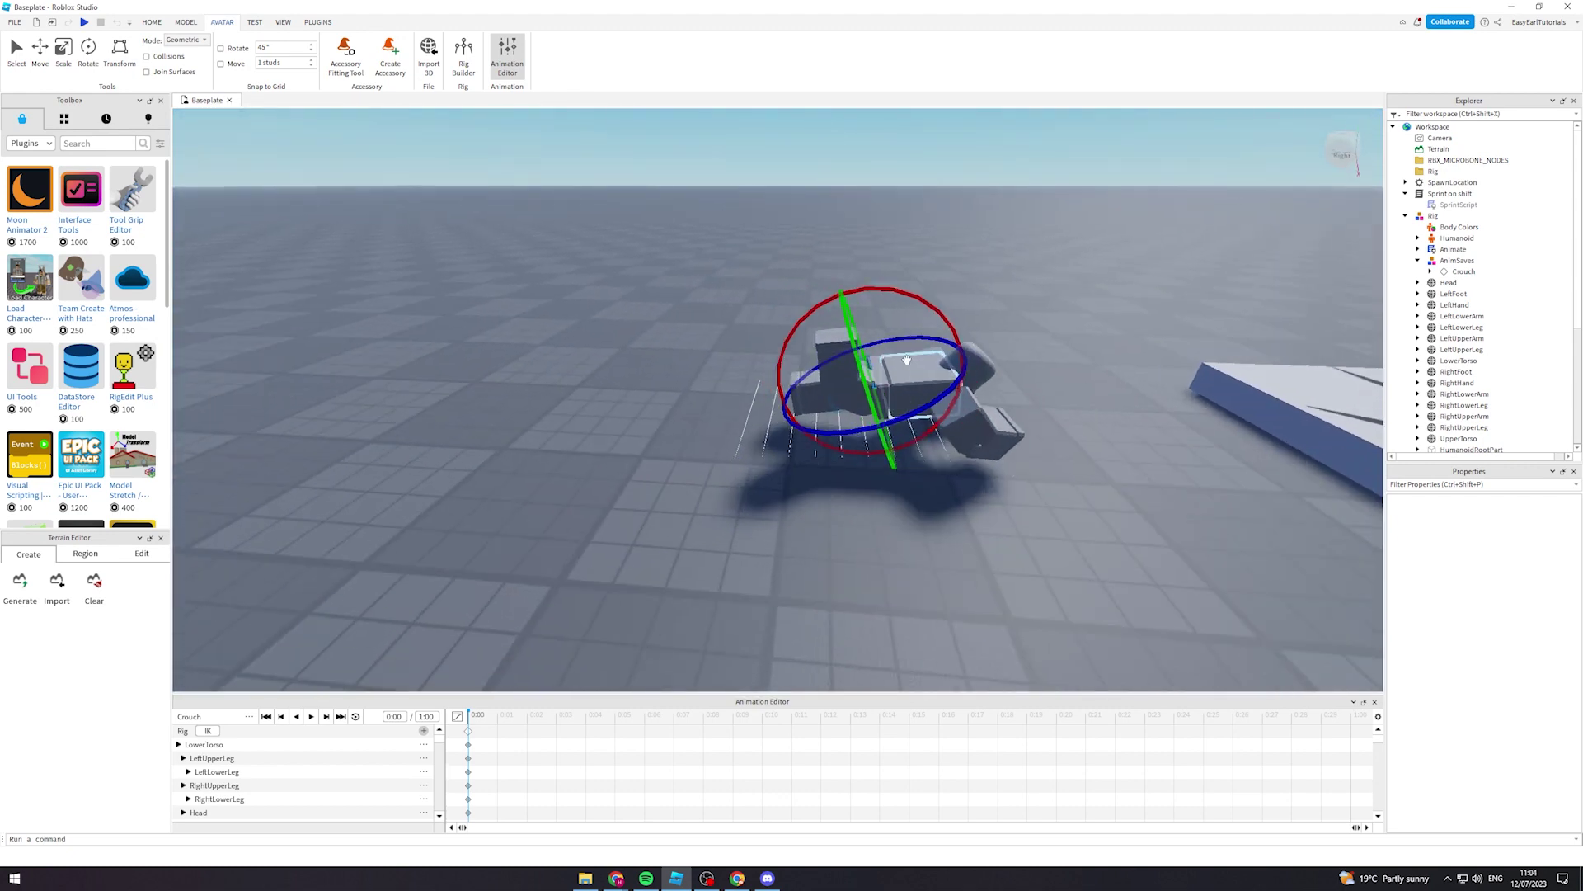
pyautogui.moveTo(881, 299); pyautogui.dragTo(812, 361)
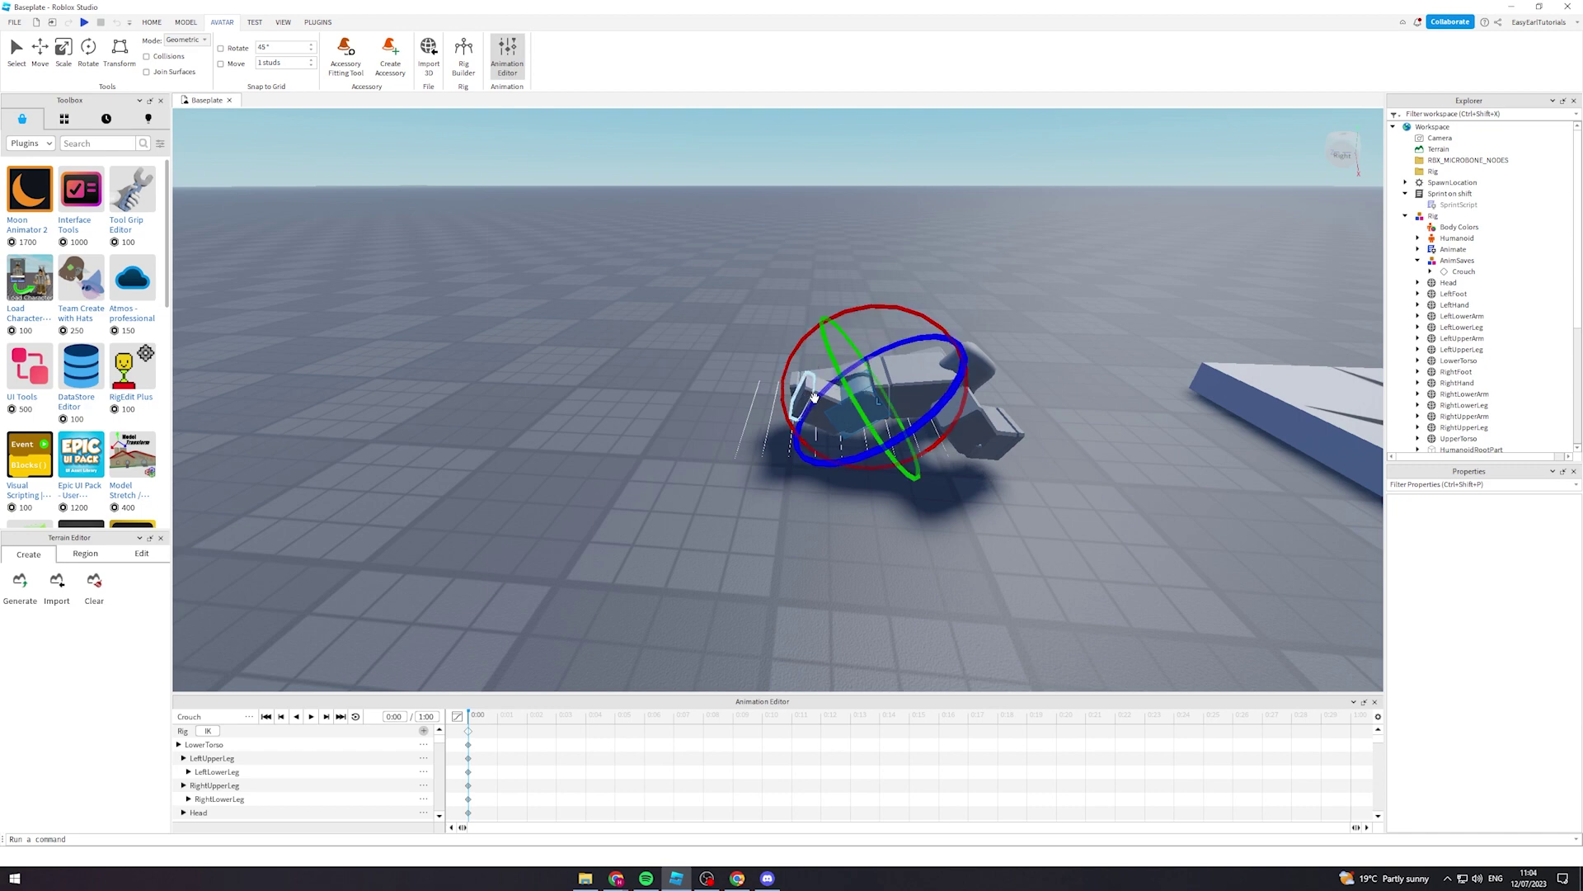
pyautogui.moveTo(848, 310); pyautogui.dragTo(788, 345)
pyautogui.click(820, 416)
pyautogui.moveTo(997, 329); pyautogui.dragTo(998, 329, button='right')
# - Rotate the right and left upper arms further forward so both arms rest in front of the lying body
pyautogui.click(907, 365)
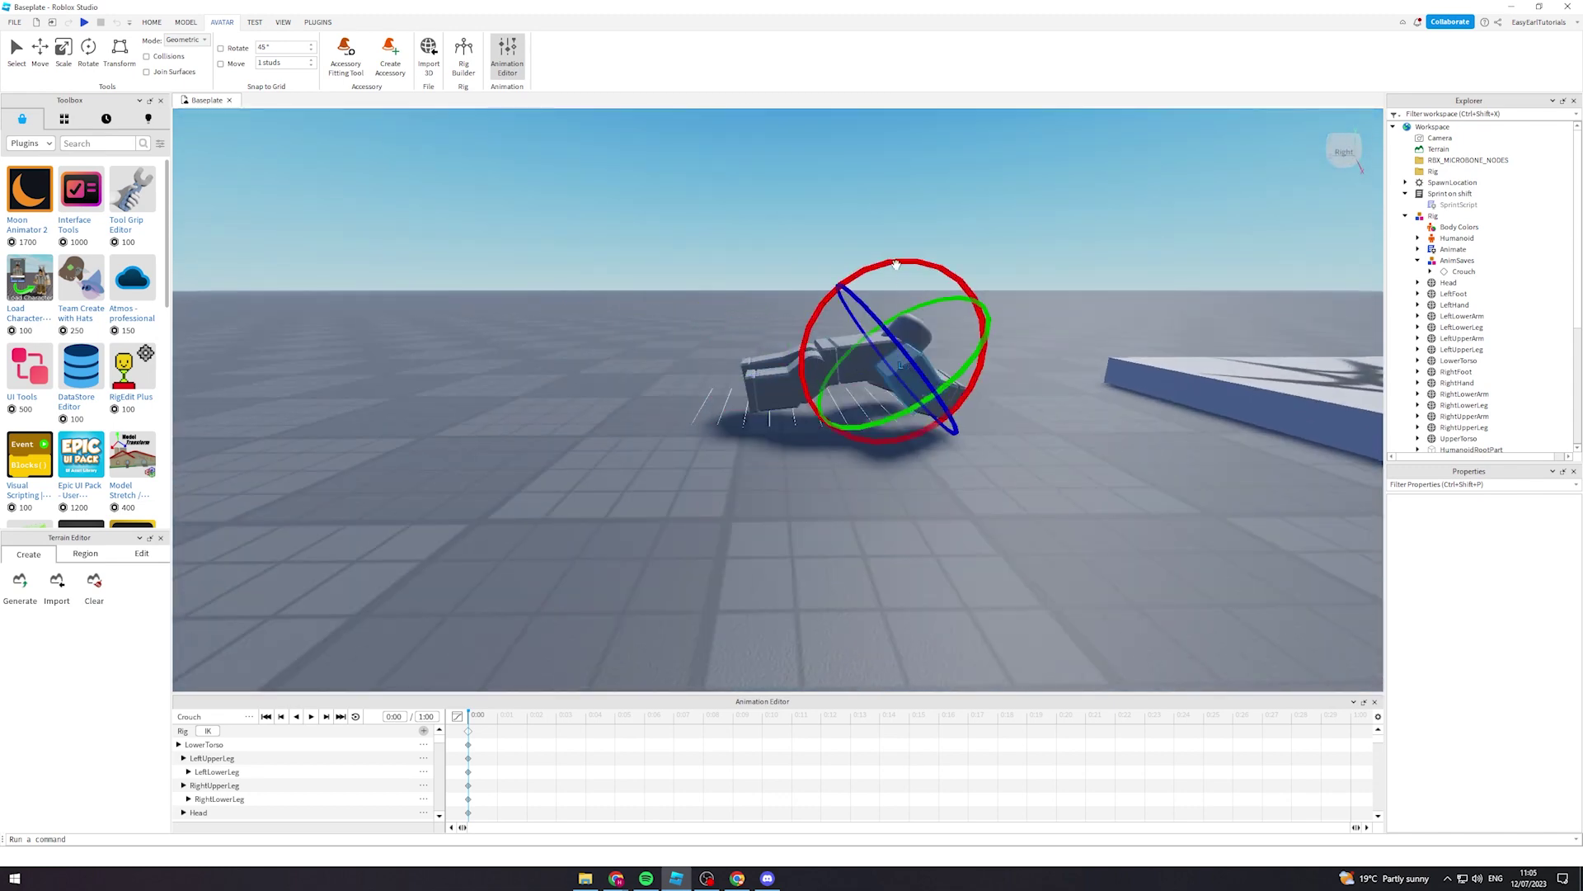
pyautogui.moveTo(897, 265); pyautogui.dragTo(864, 270)
pyautogui.moveTo(1066, 282); pyautogui.dragTo(1066, 280, button='right')
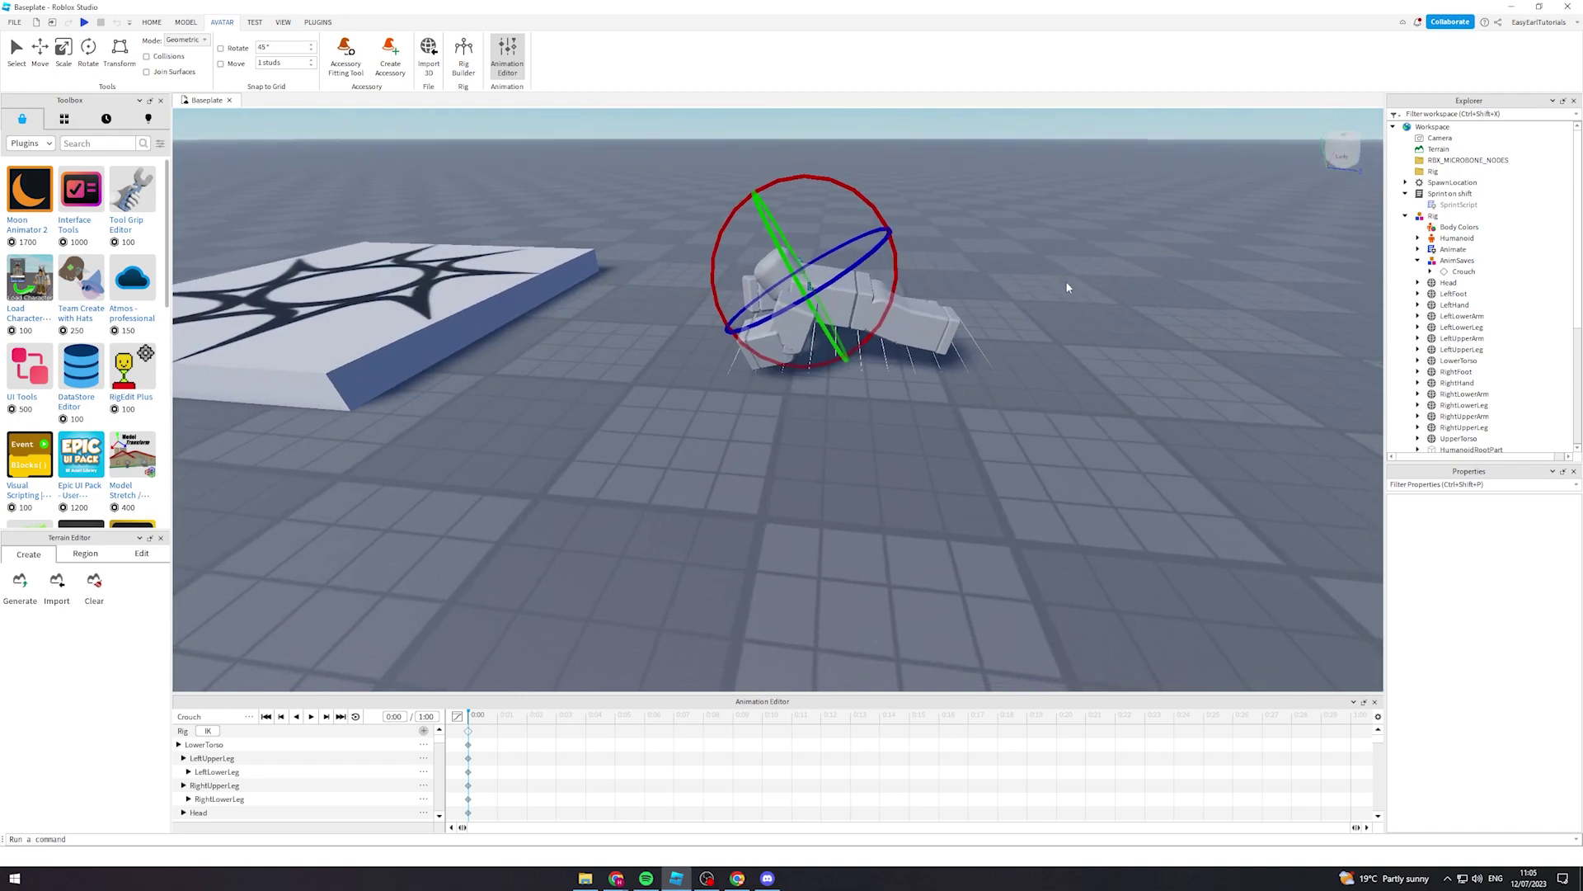
pyautogui.click(788, 318)
pyautogui.moveTo(859, 205); pyautogui.dragTo(923, 262)
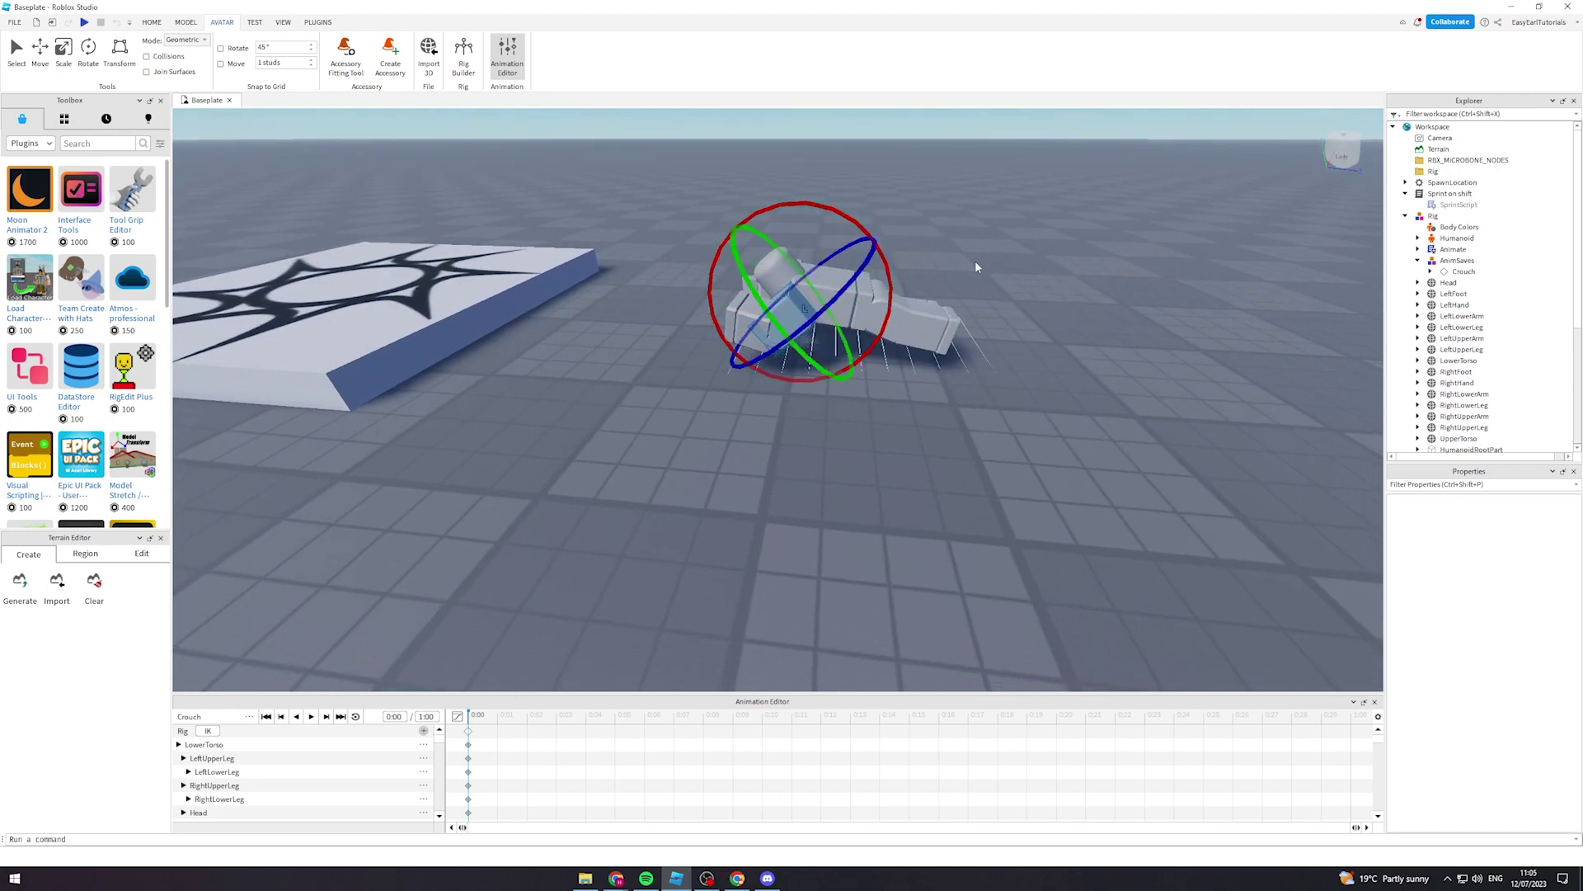
pyautogui.moveTo(975, 261); pyautogui.dragTo(976, 260, button='right')
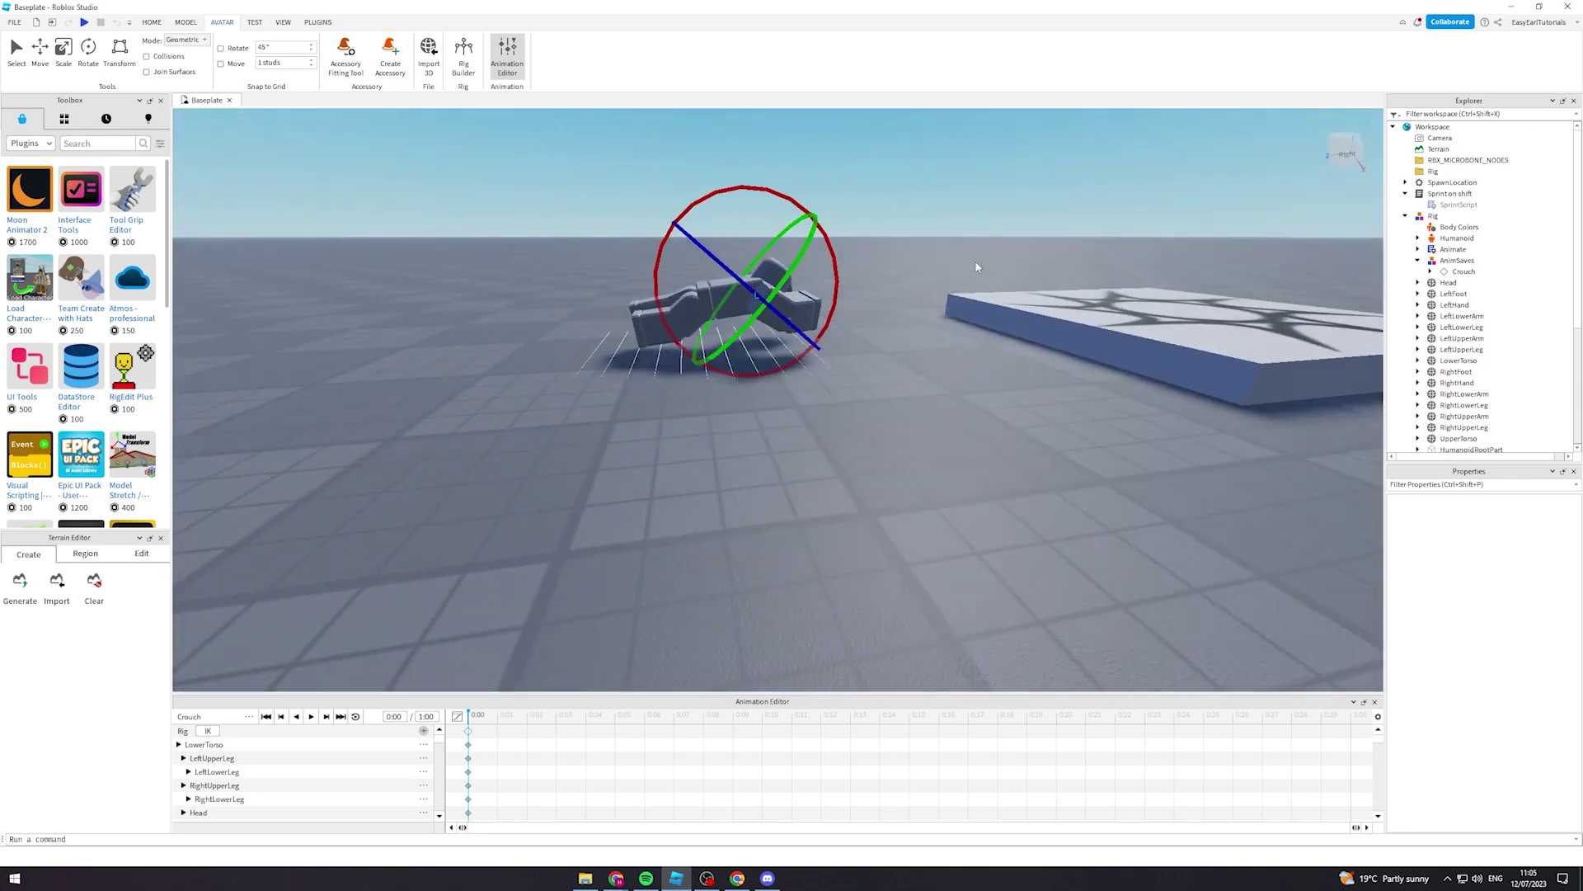
# - Lower the rig's lower torso toward the baseplate with the Move tool
pyautogui.click(707, 297)
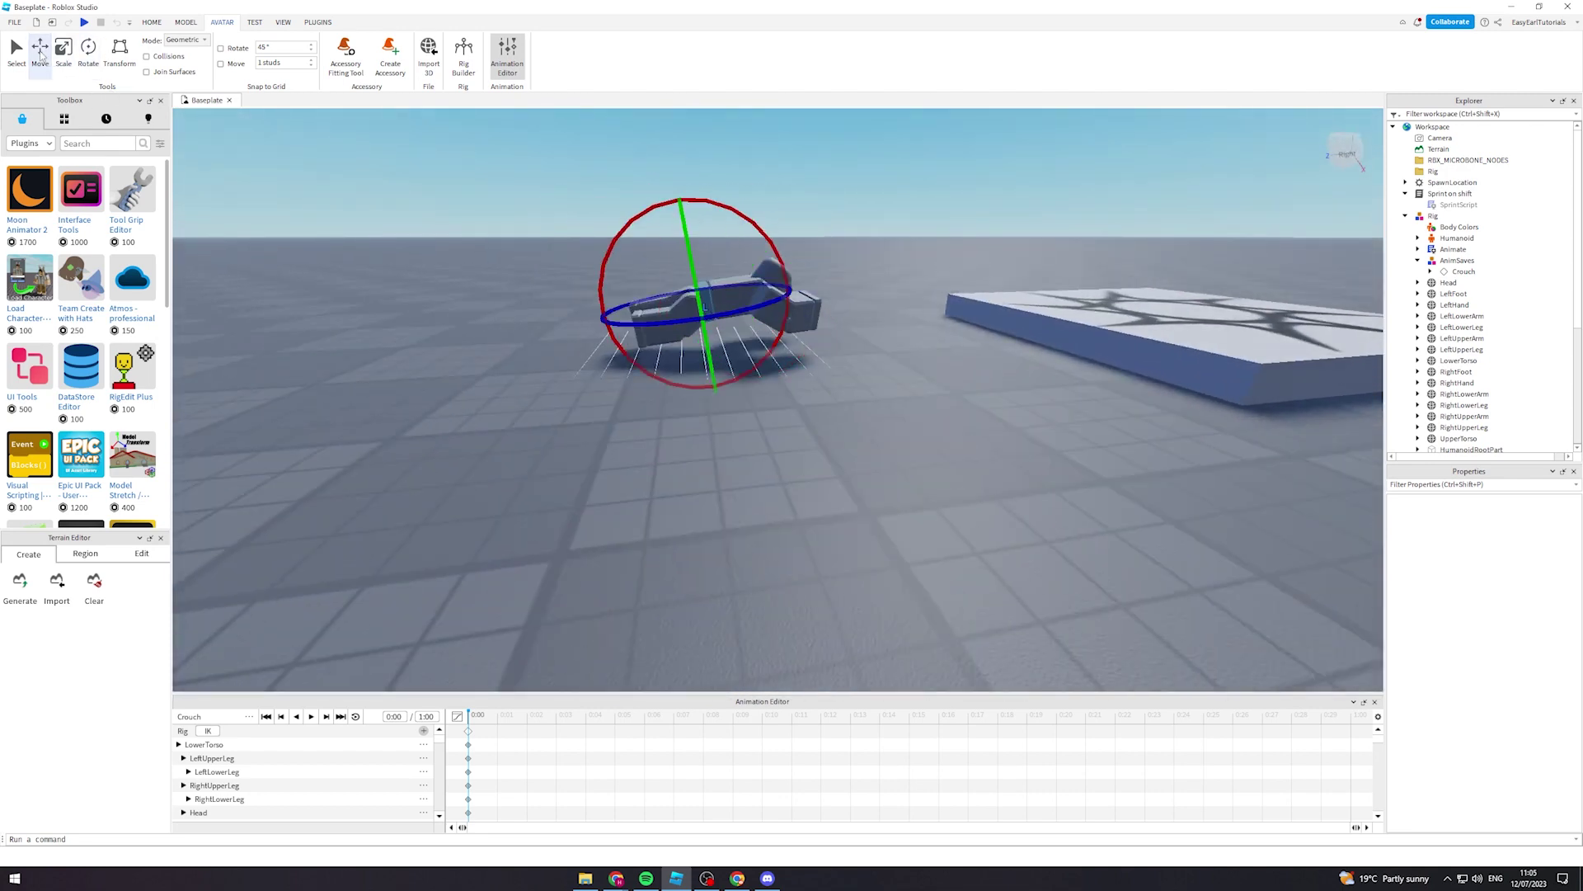
pyautogui.click(40, 51)
pyautogui.moveTo(674, 193); pyautogui.dragTo(687, 209)
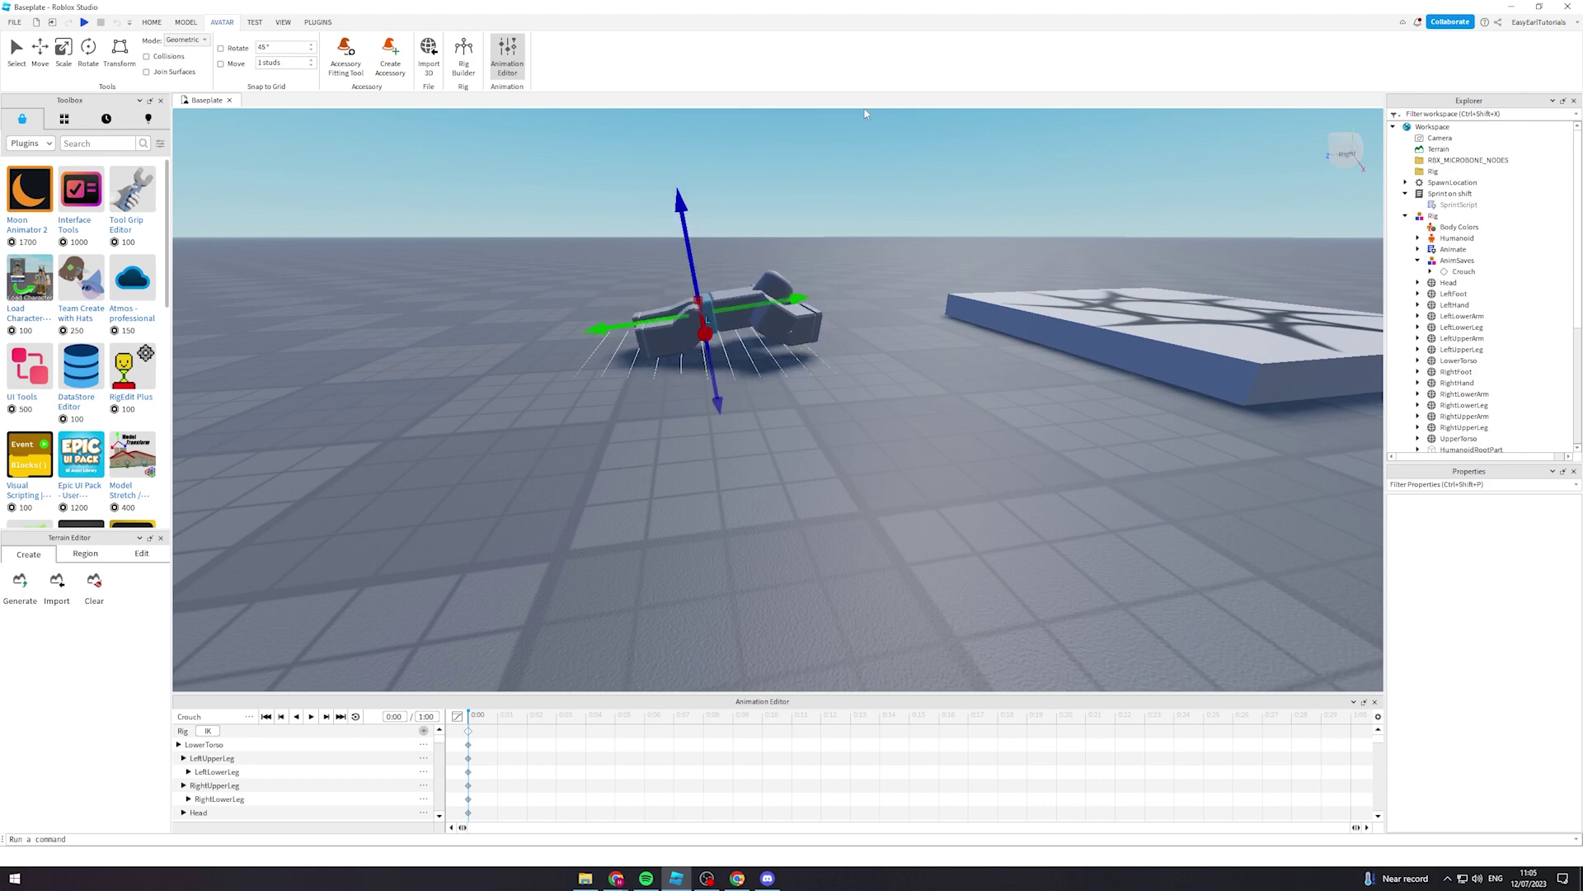
# - Fine-tune the lower torso's tilt and height so the lying rig rests on the baseplate, and check the pose from both sides
pyautogui.moveTo(865, 113); pyautogui.dragTo(865, 113, button='right')
pyautogui.press('w')
pyautogui.press('a')
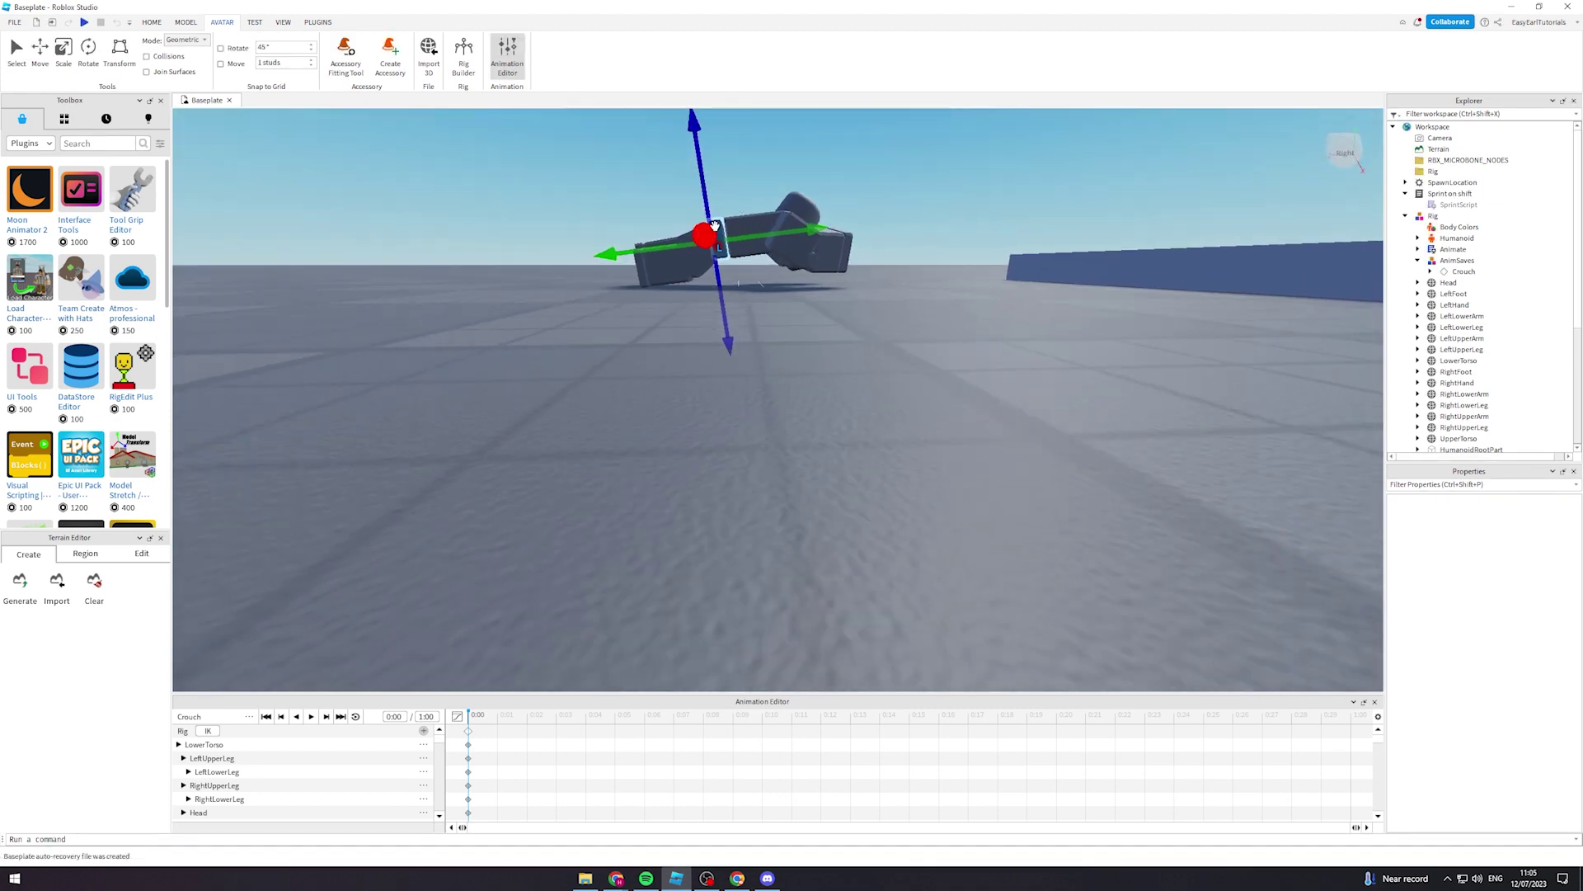
pyautogui.click(88, 49)
pyautogui.moveTo(765, 155)
pyautogui.mouseDown()
pyautogui.moveTo(776, 165)
pyautogui.moveTo(766, 156)
pyautogui.mouseUp()
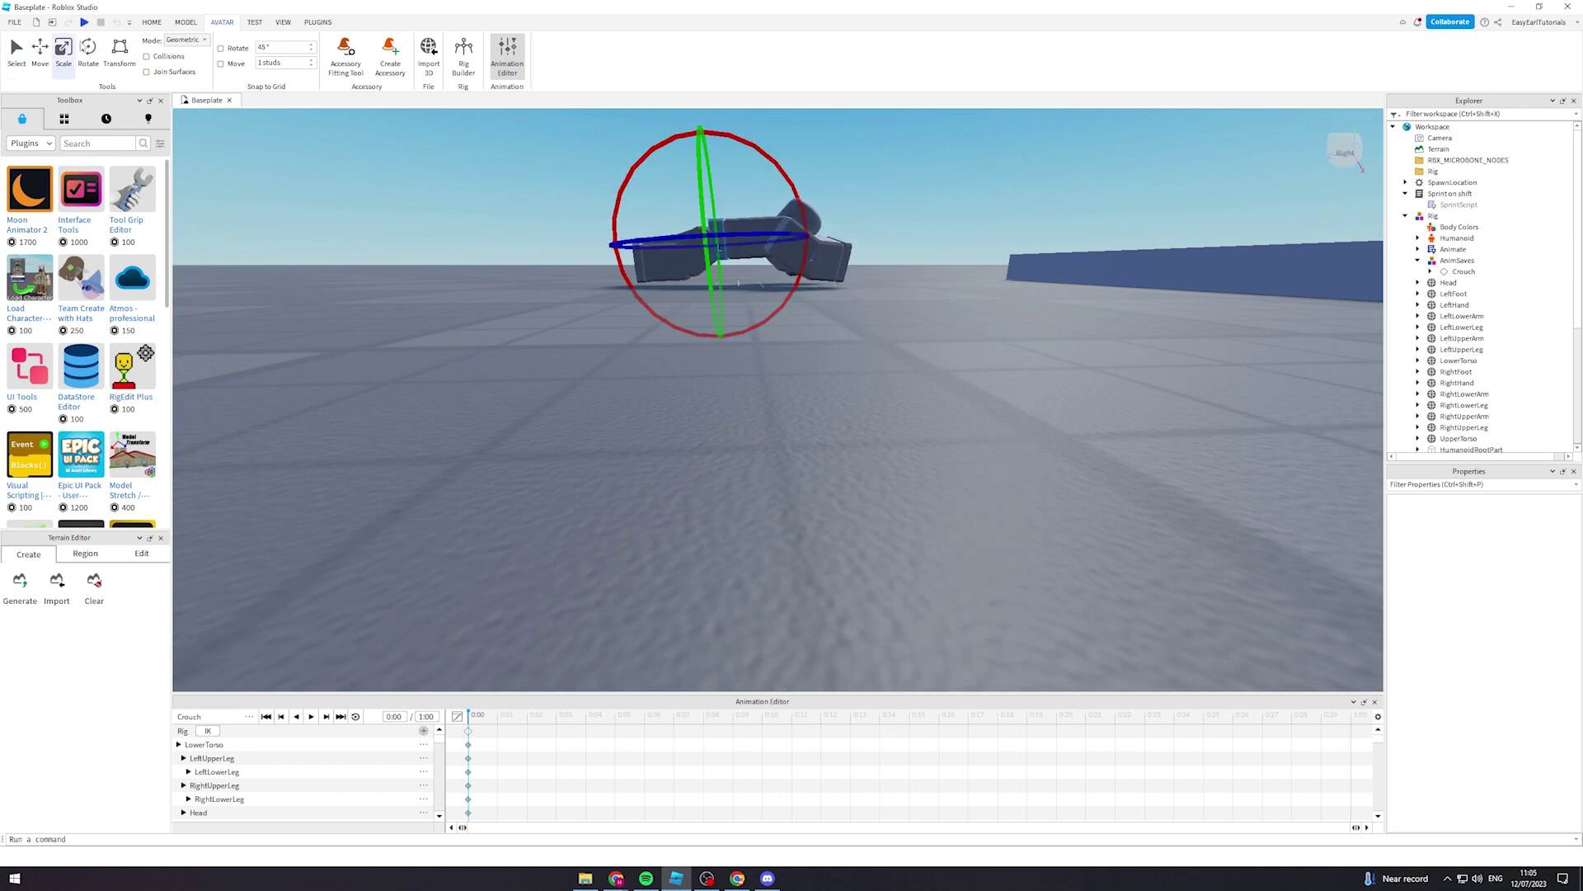
pyautogui.click(40, 53)
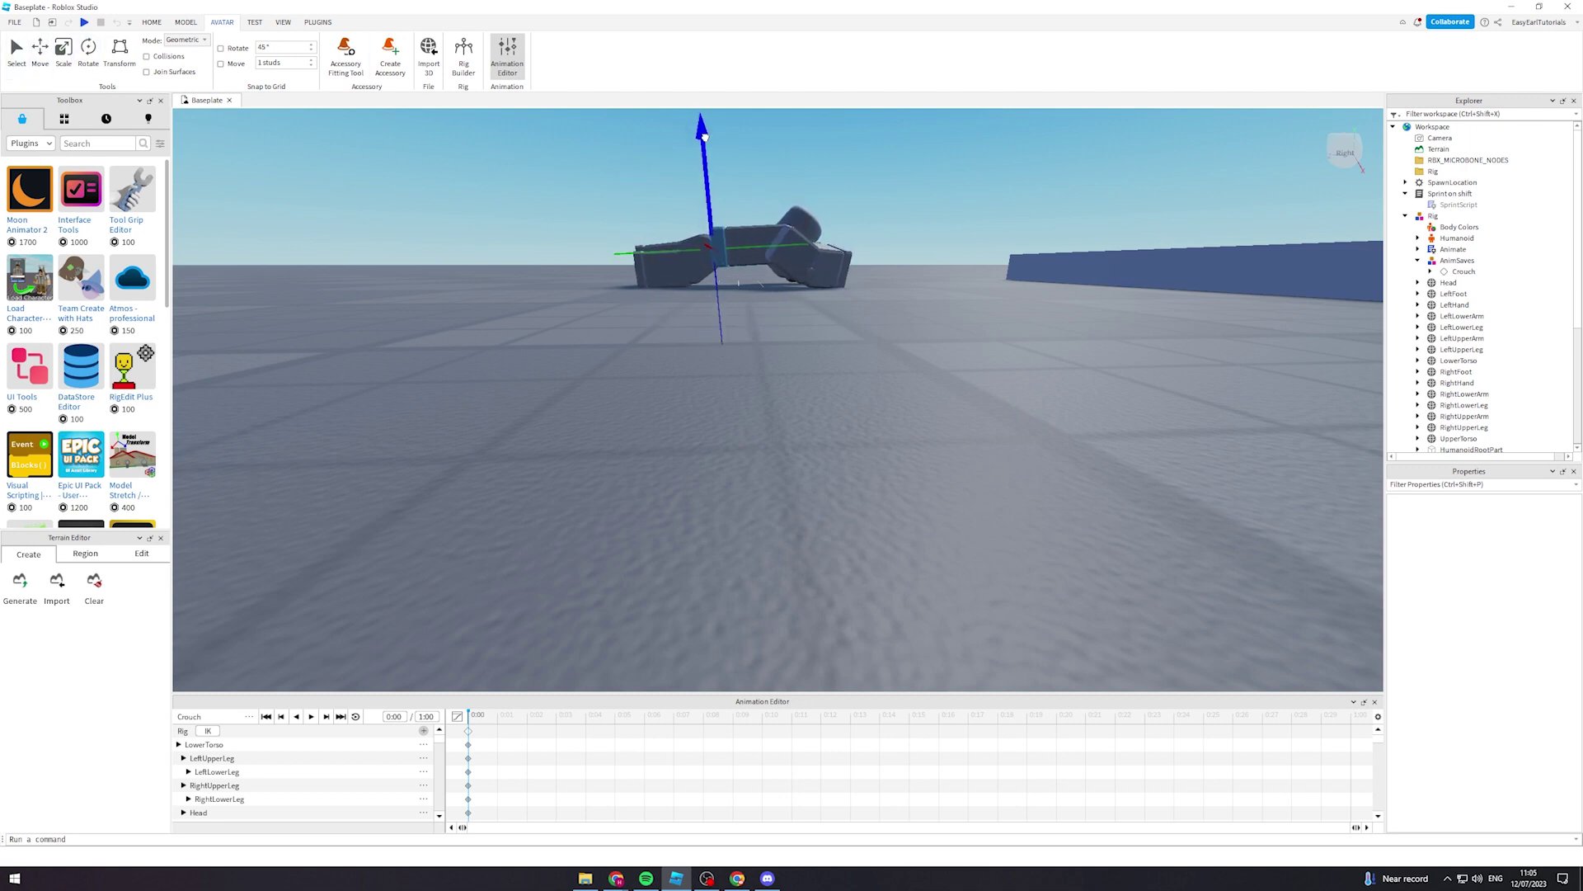
pyautogui.moveTo(899, 169); pyautogui.dragTo(898, 166, button='right')
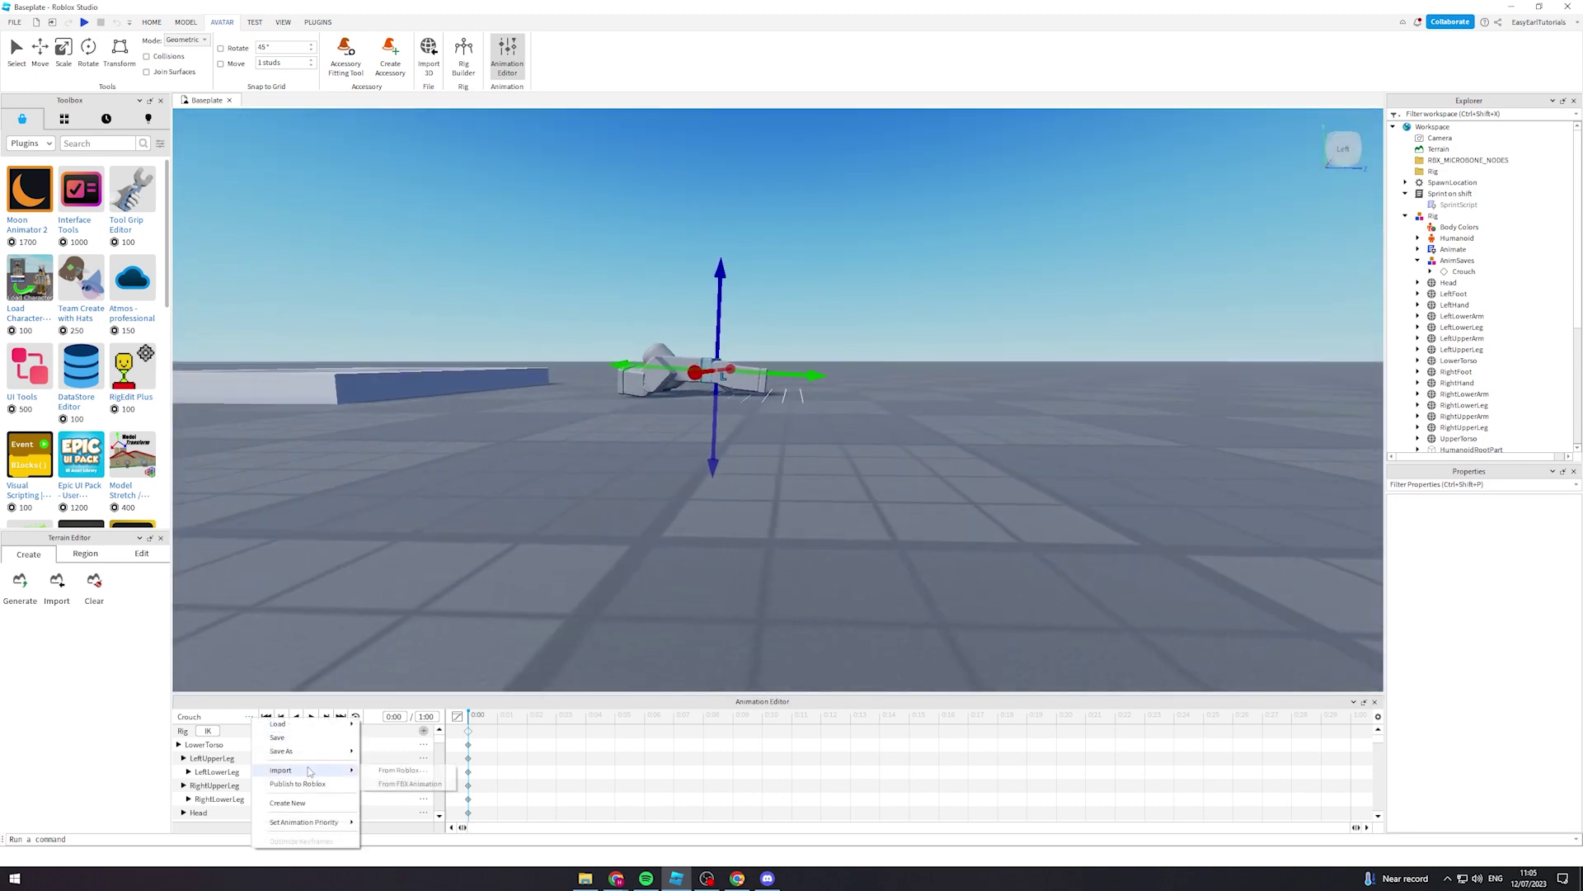
# - Publish the animation to Roblox with the title prone, copy its asset ID, and close the confirmation
pyautogui.click(310, 788)
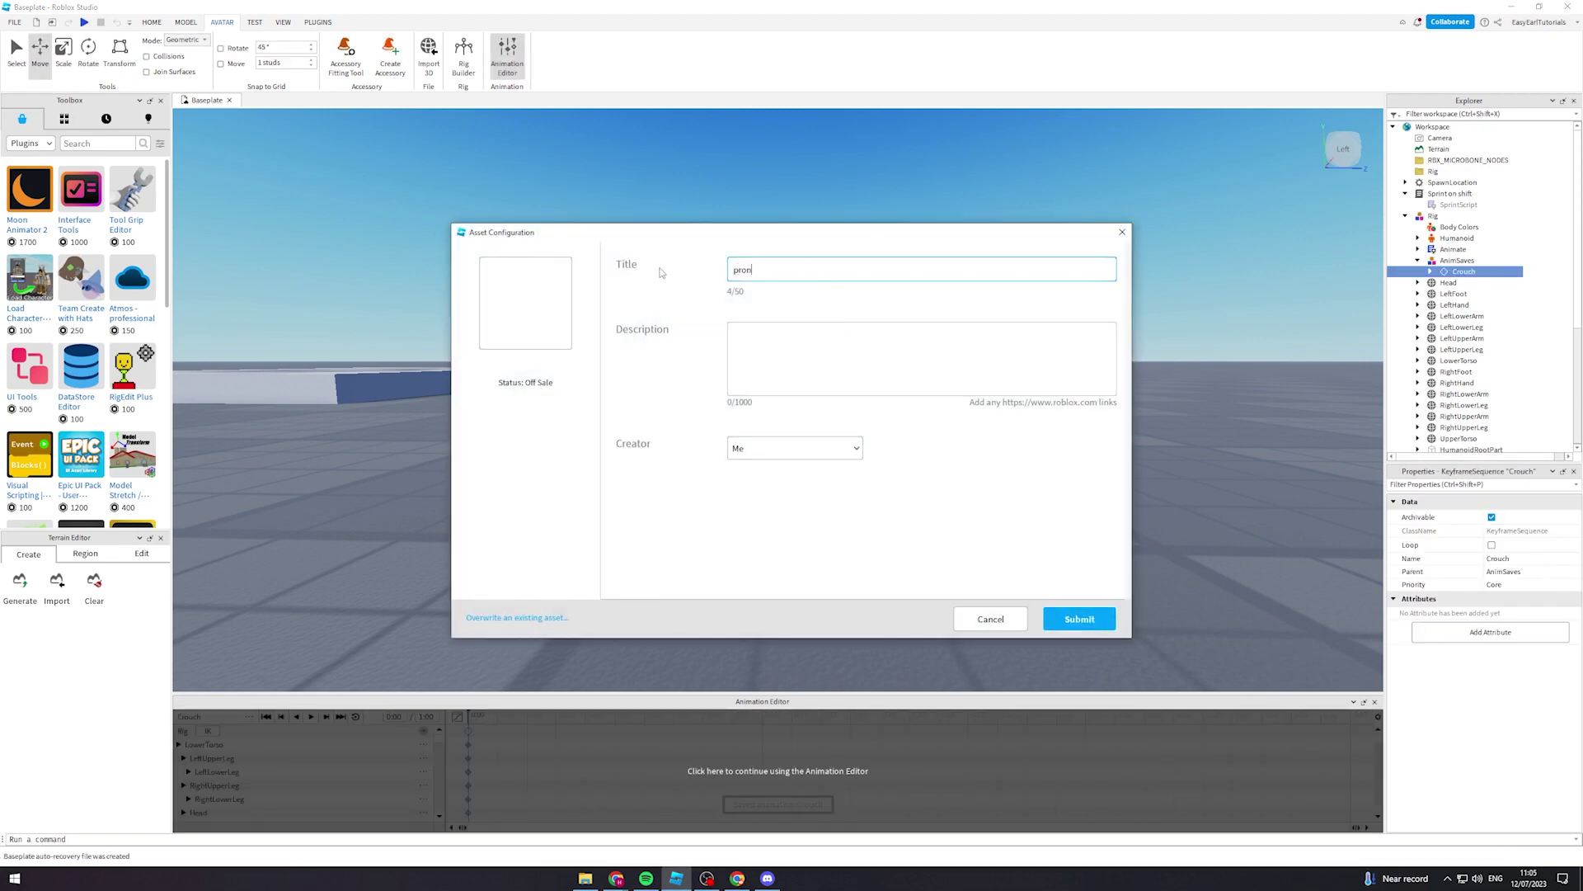
pyautogui.write('prone')
pyautogui.click(1081, 618)
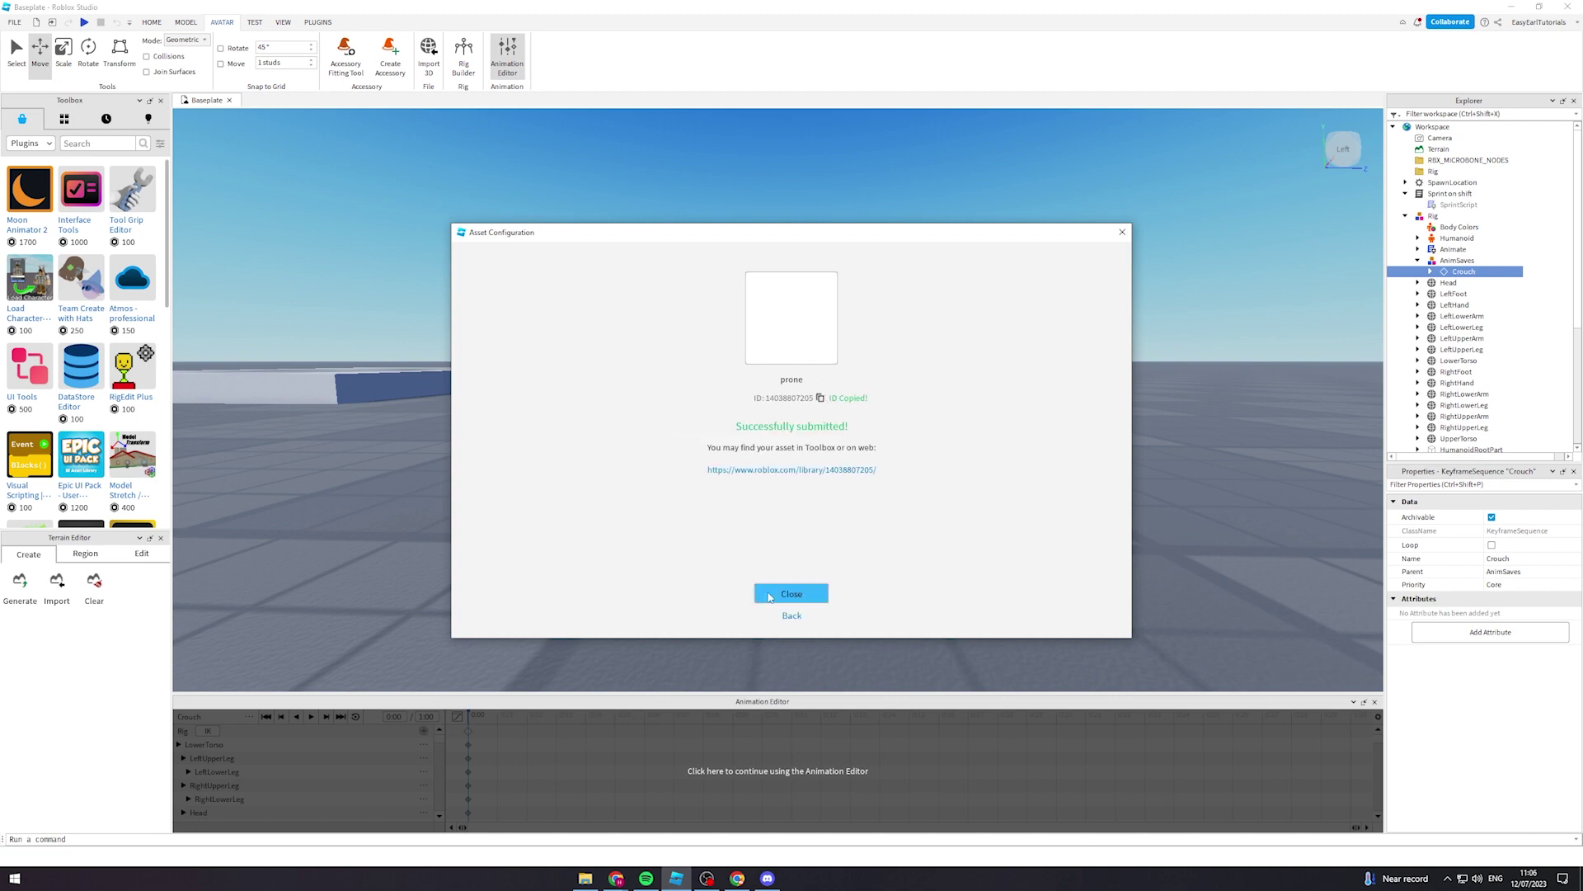
pyautogui.click(770, 593)
# - Duplicate the LocalScript in StarterCharacterScripts and open the copy for editing
pyautogui.moveTo(833, 439); pyautogui.dragTo(829, 437, button='right')
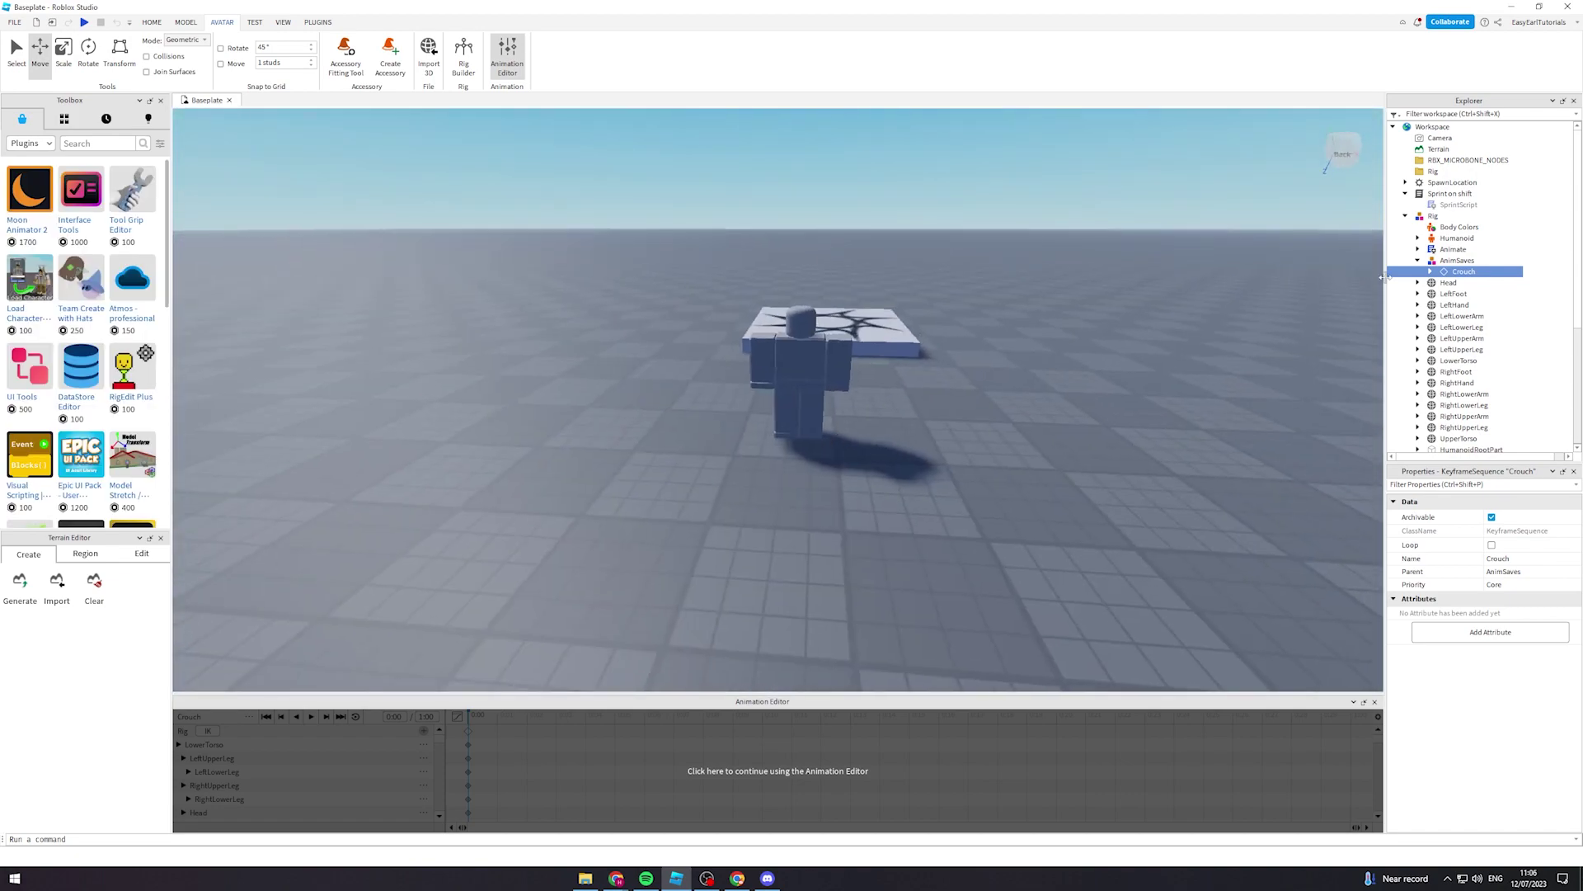
pyautogui.click(1406, 216)
pyautogui.click(1457, 362)
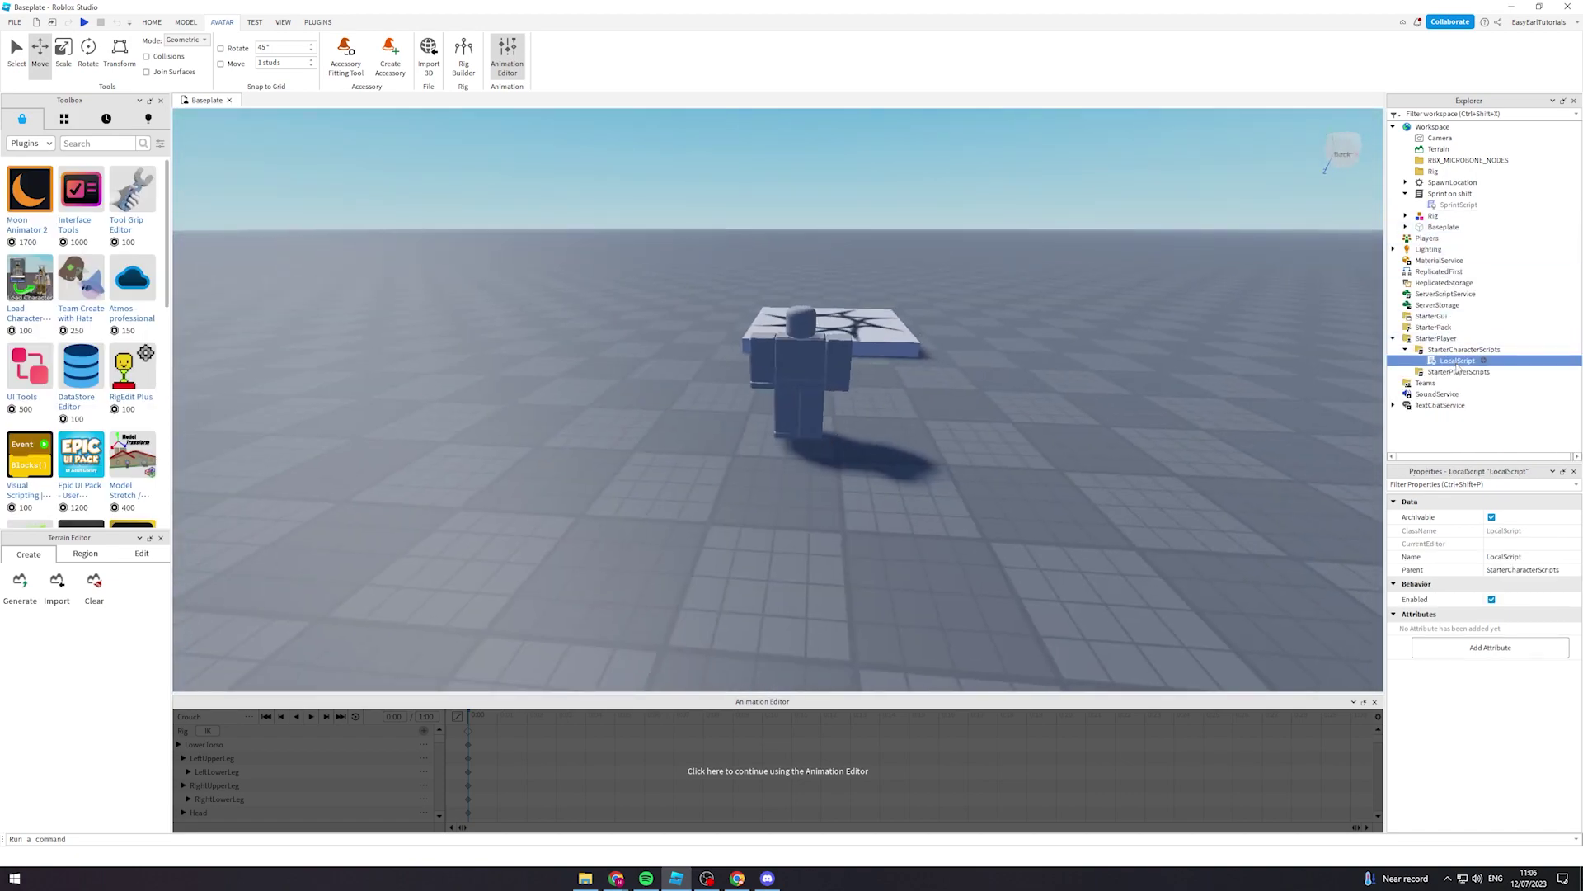
pyautogui.rightClick(1458, 361)
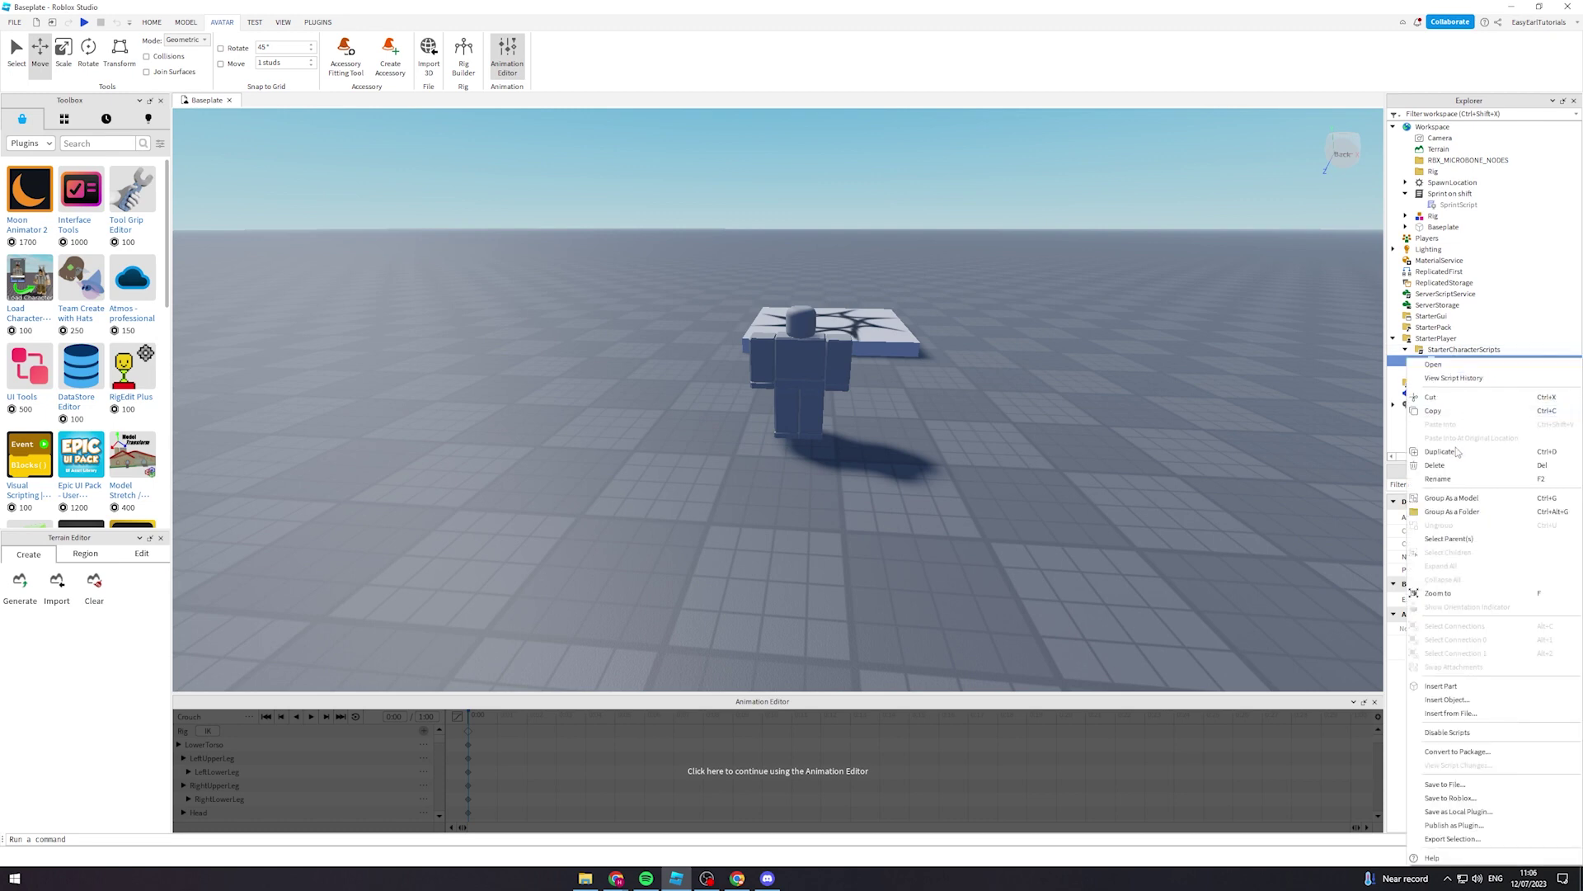
pyautogui.click(1440, 451)
pyautogui.doubleClick(1456, 371)
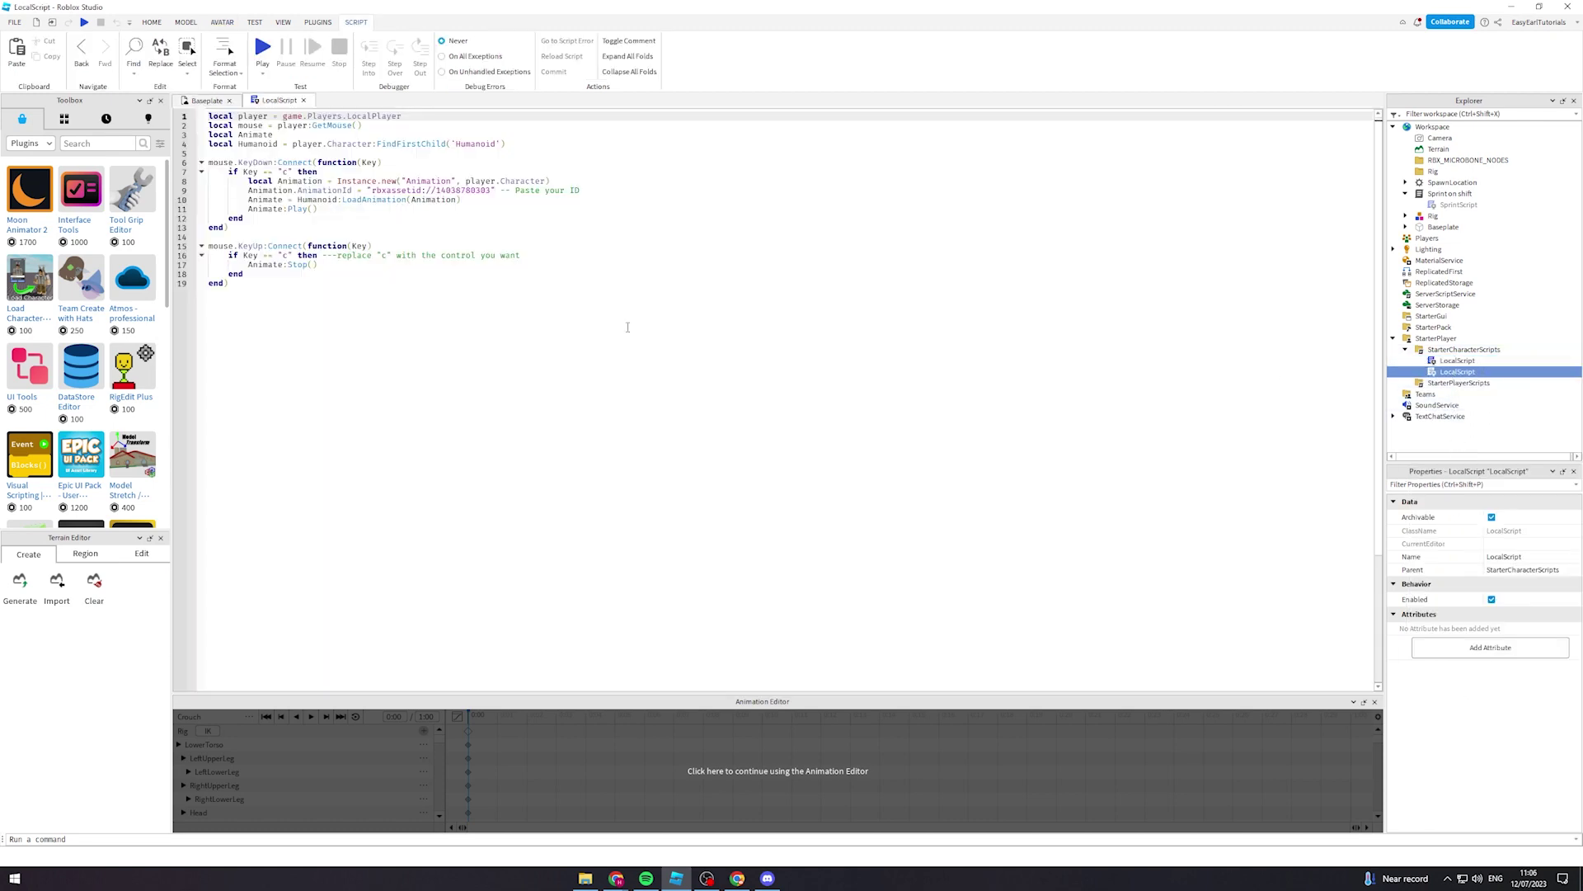
# - Set the KeyUp key to "z" and replace the AnimationId number with the copied prone asset ID, closing the script when done
pyautogui.click(290, 256)
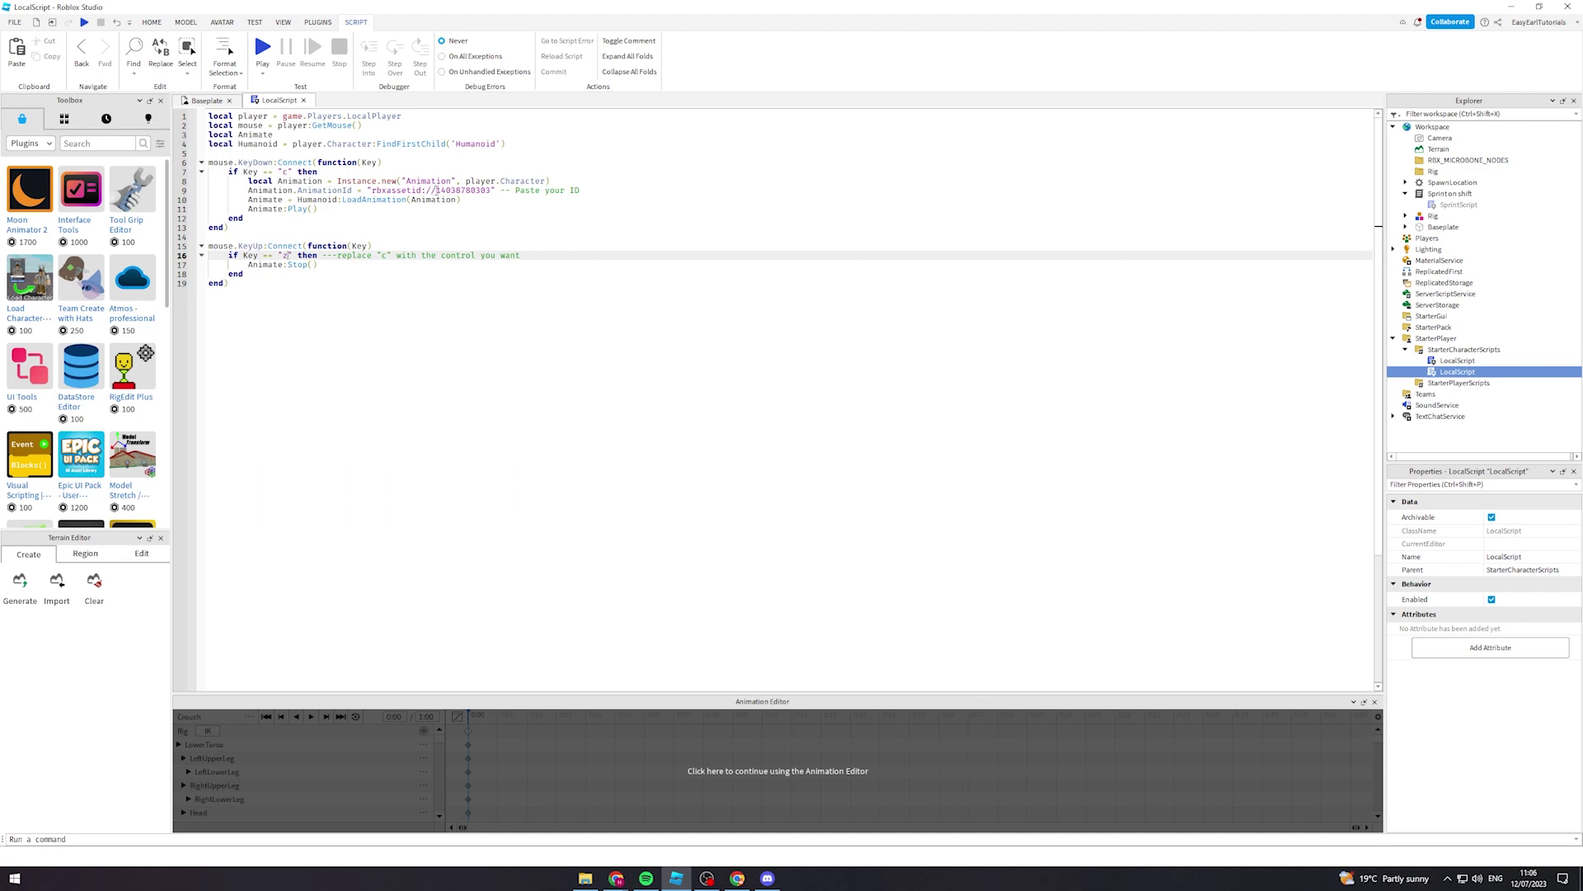
pyautogui.moveTo(437, 191); pyautogui.dragTo(462, 192)
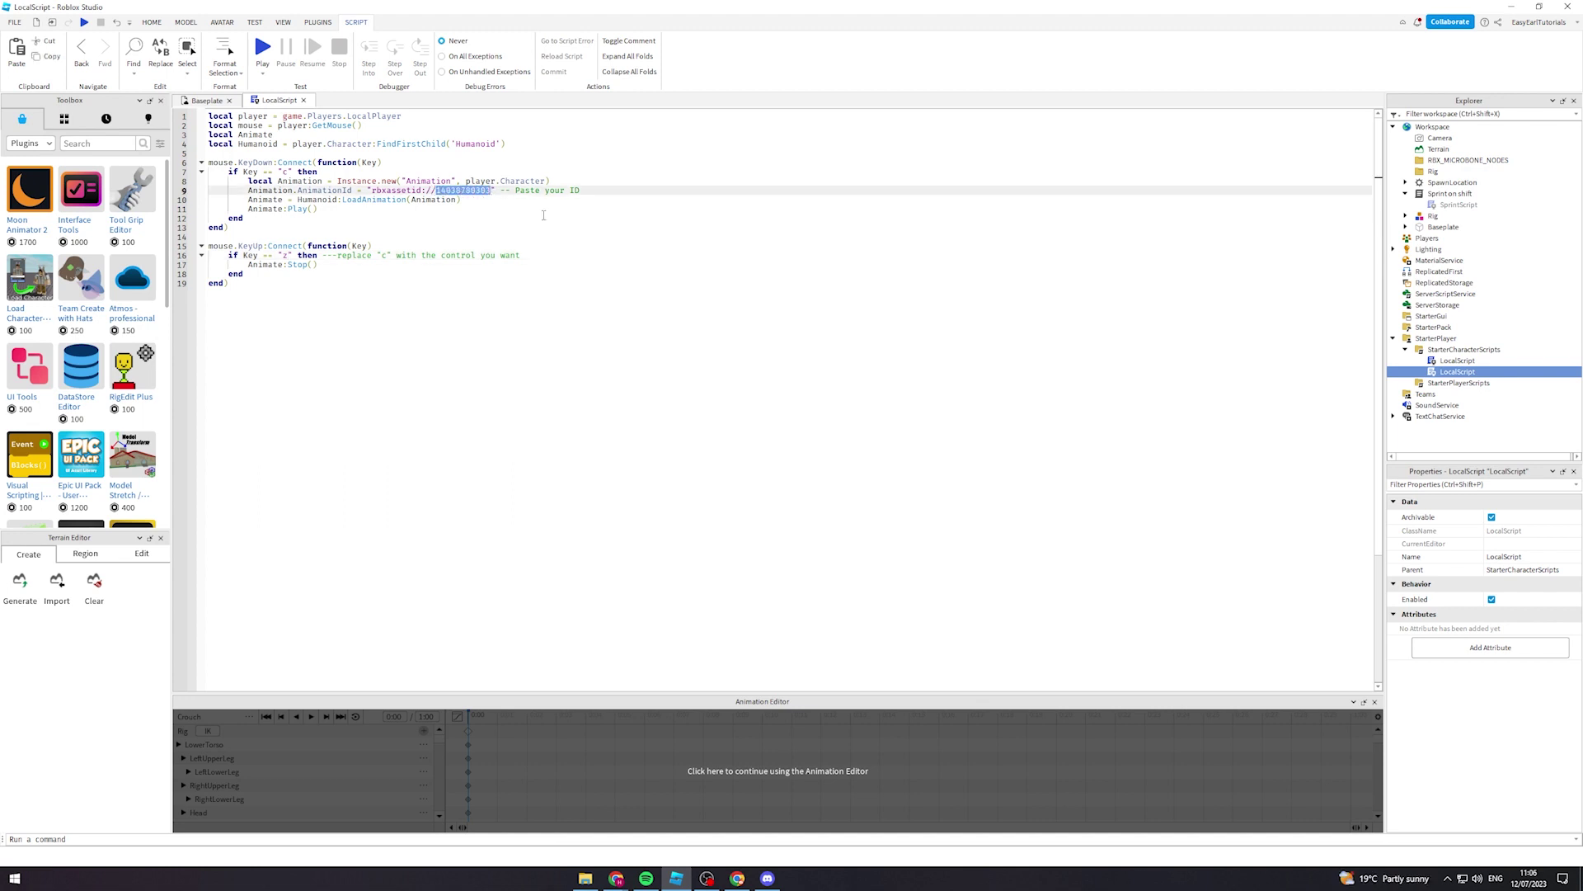
pyautogui.click(303, 101)
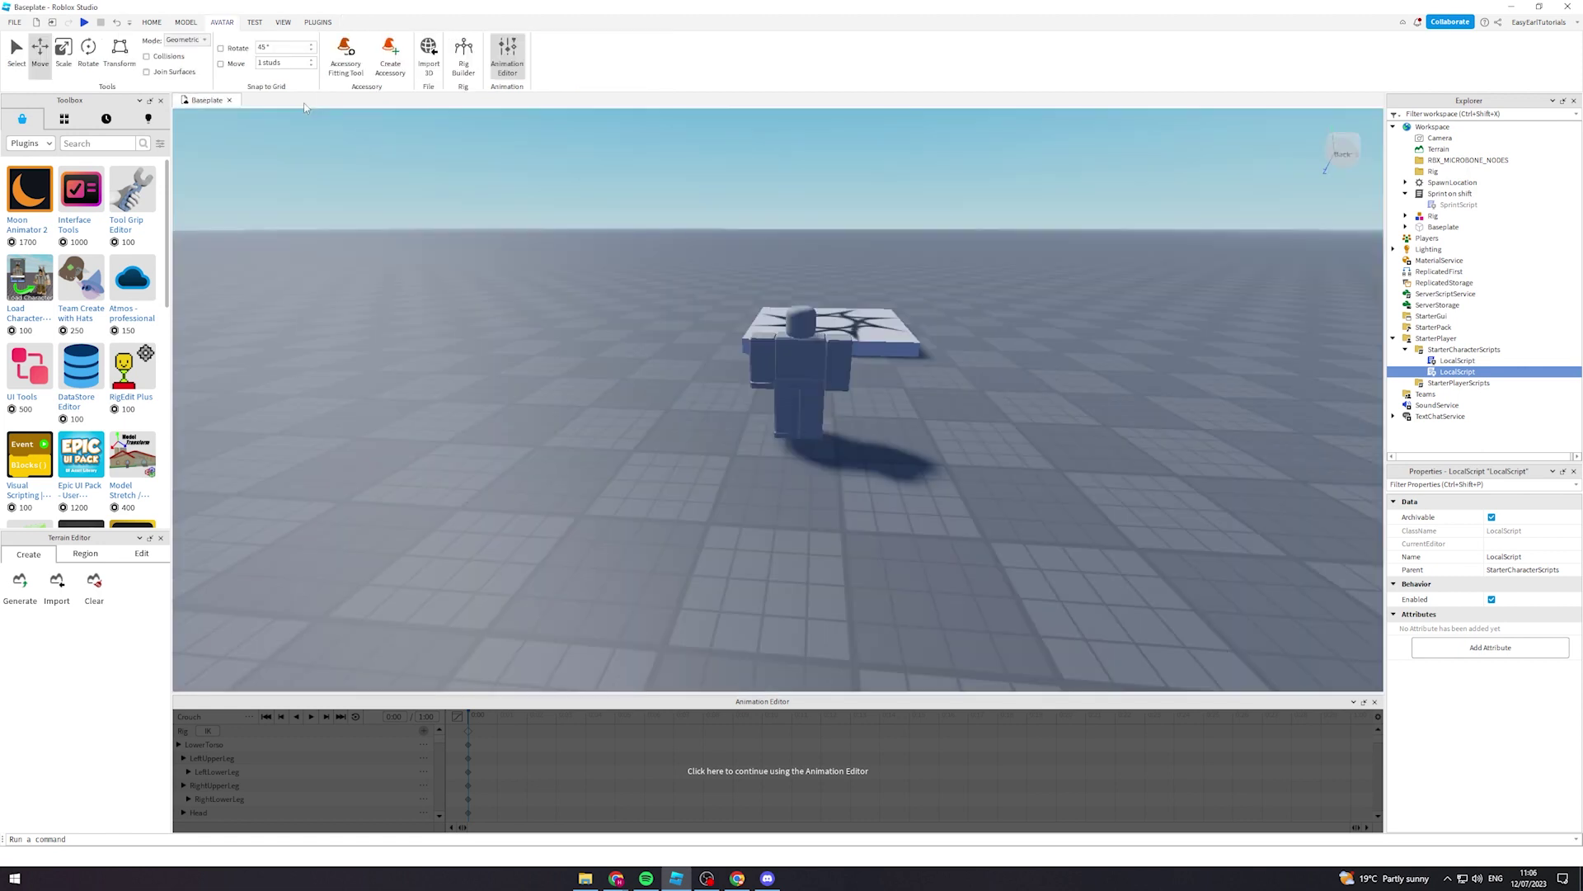
# - Start a playtest, walk the character forward off the spawn and trigger the prone animation
pyautogui.click(84, 22)
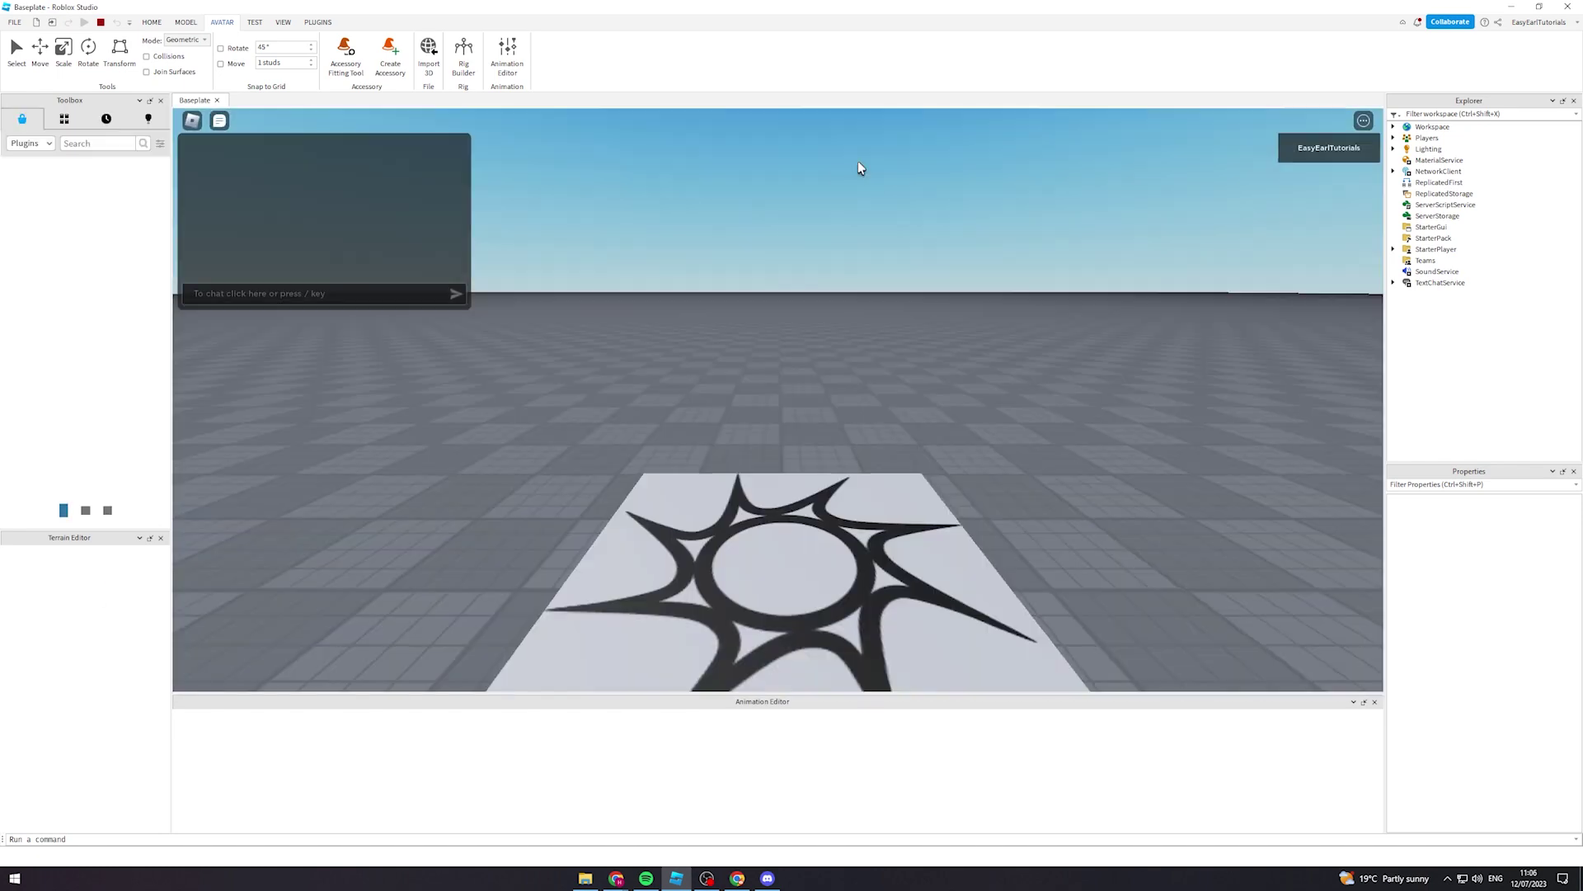
pyautogui.press('w')
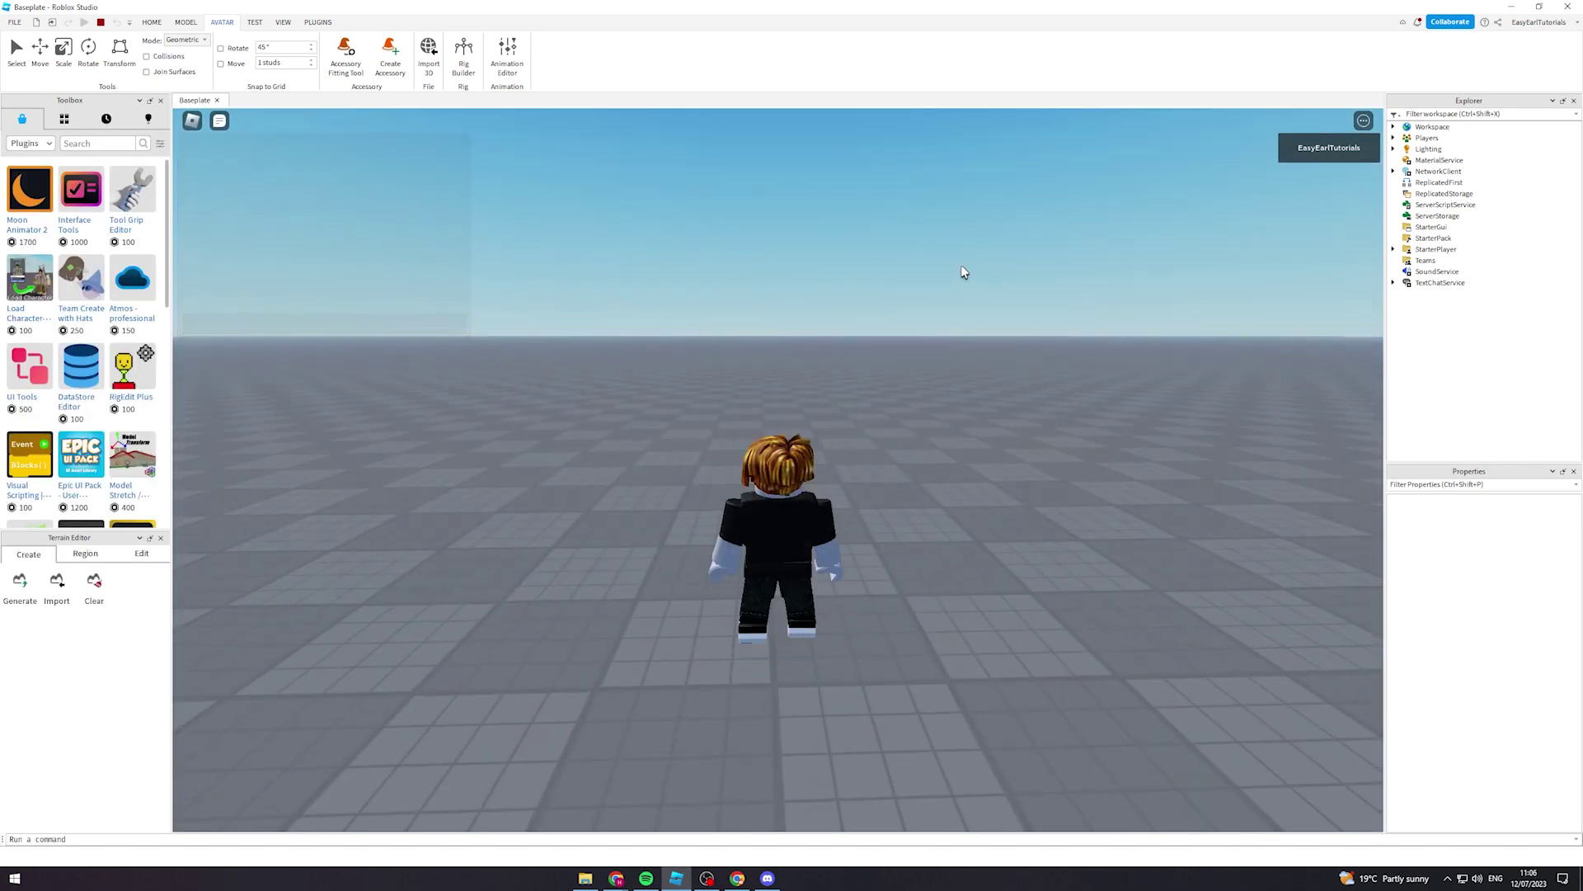
pyautogui.press('w')
pyautogui.press('w')
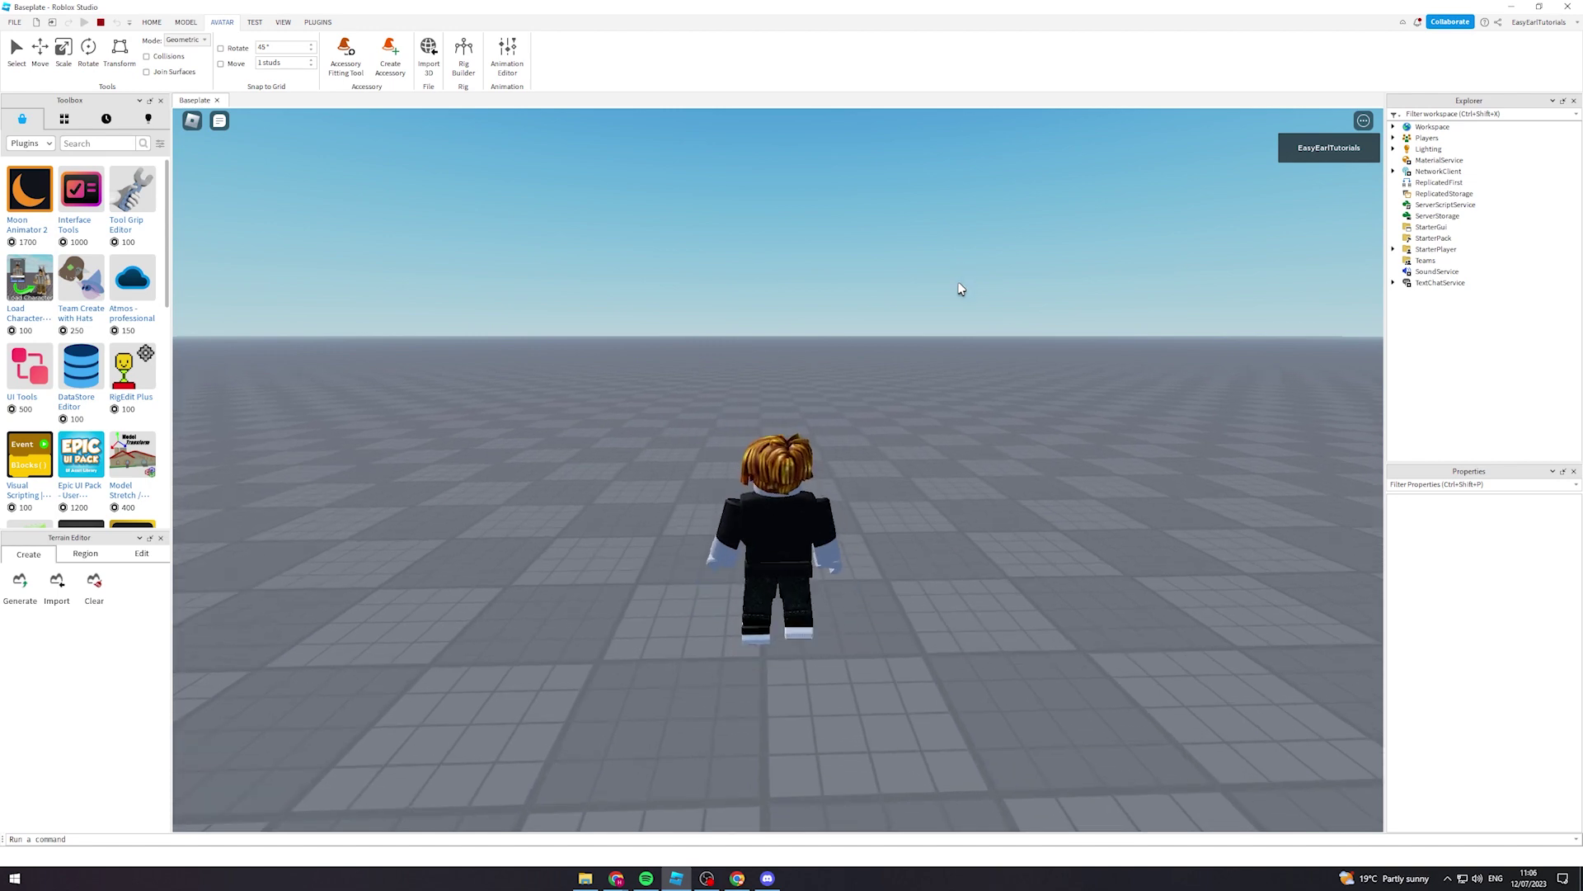
pyautogui.moveTo(959, 283); pyautogui.dragTo(957, 285, button='right')
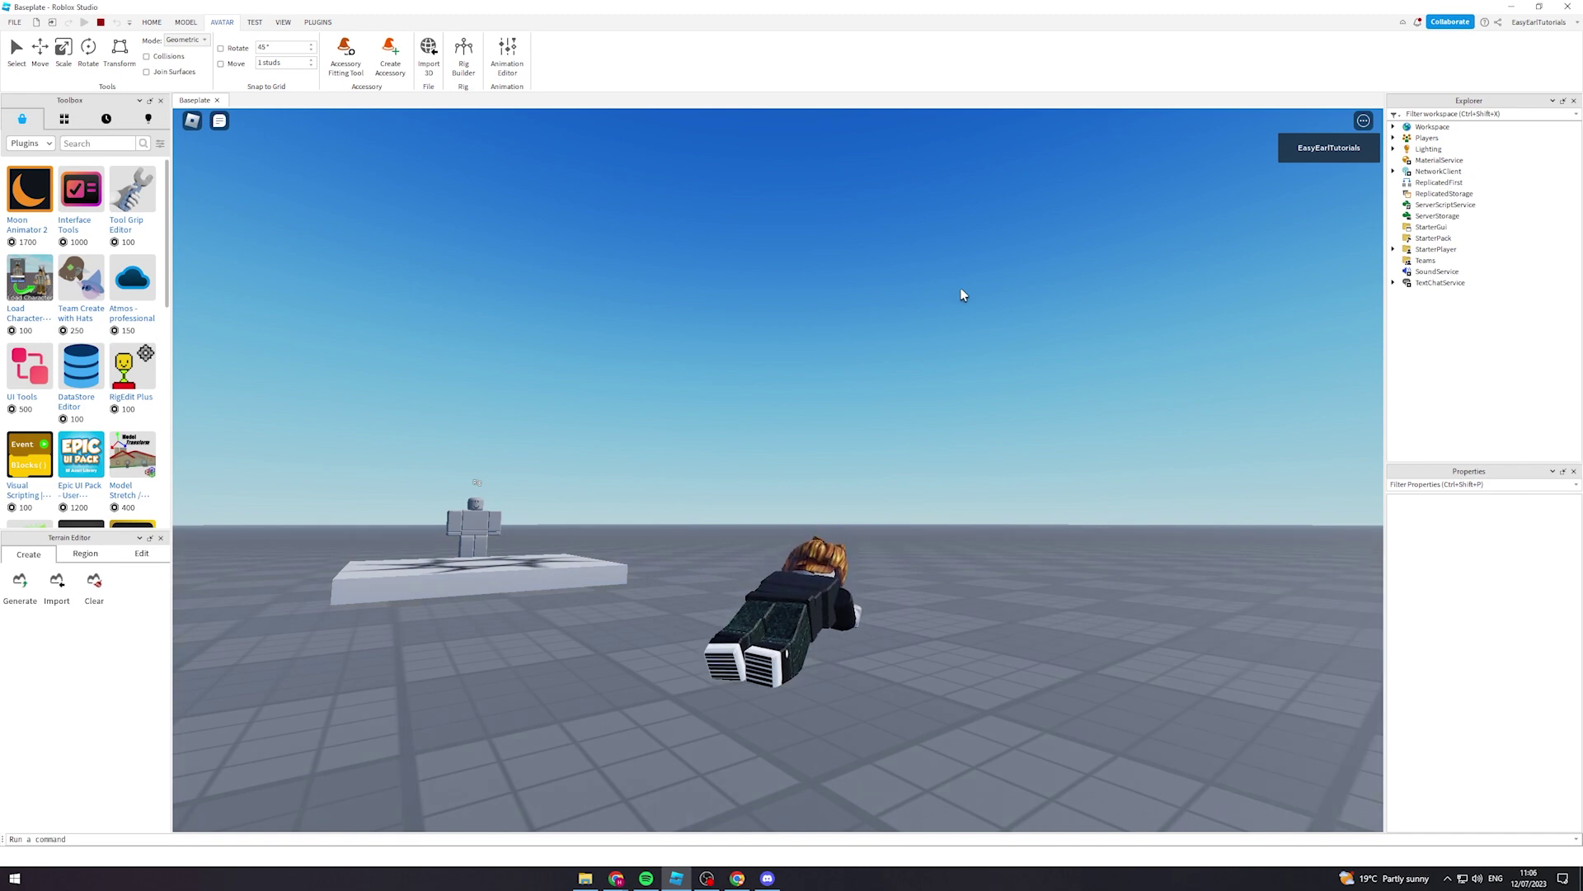
# - Move the prone character around the baseplate in several directions and check the prone animation from different angles
pyautogui.press('w')
pyautogui.moveTo(961, 291); pyautogui.dragTo(955, 308, button='right')
pyautogui.press('s')
pyautogui.press('d')
pyautogui.press('d')
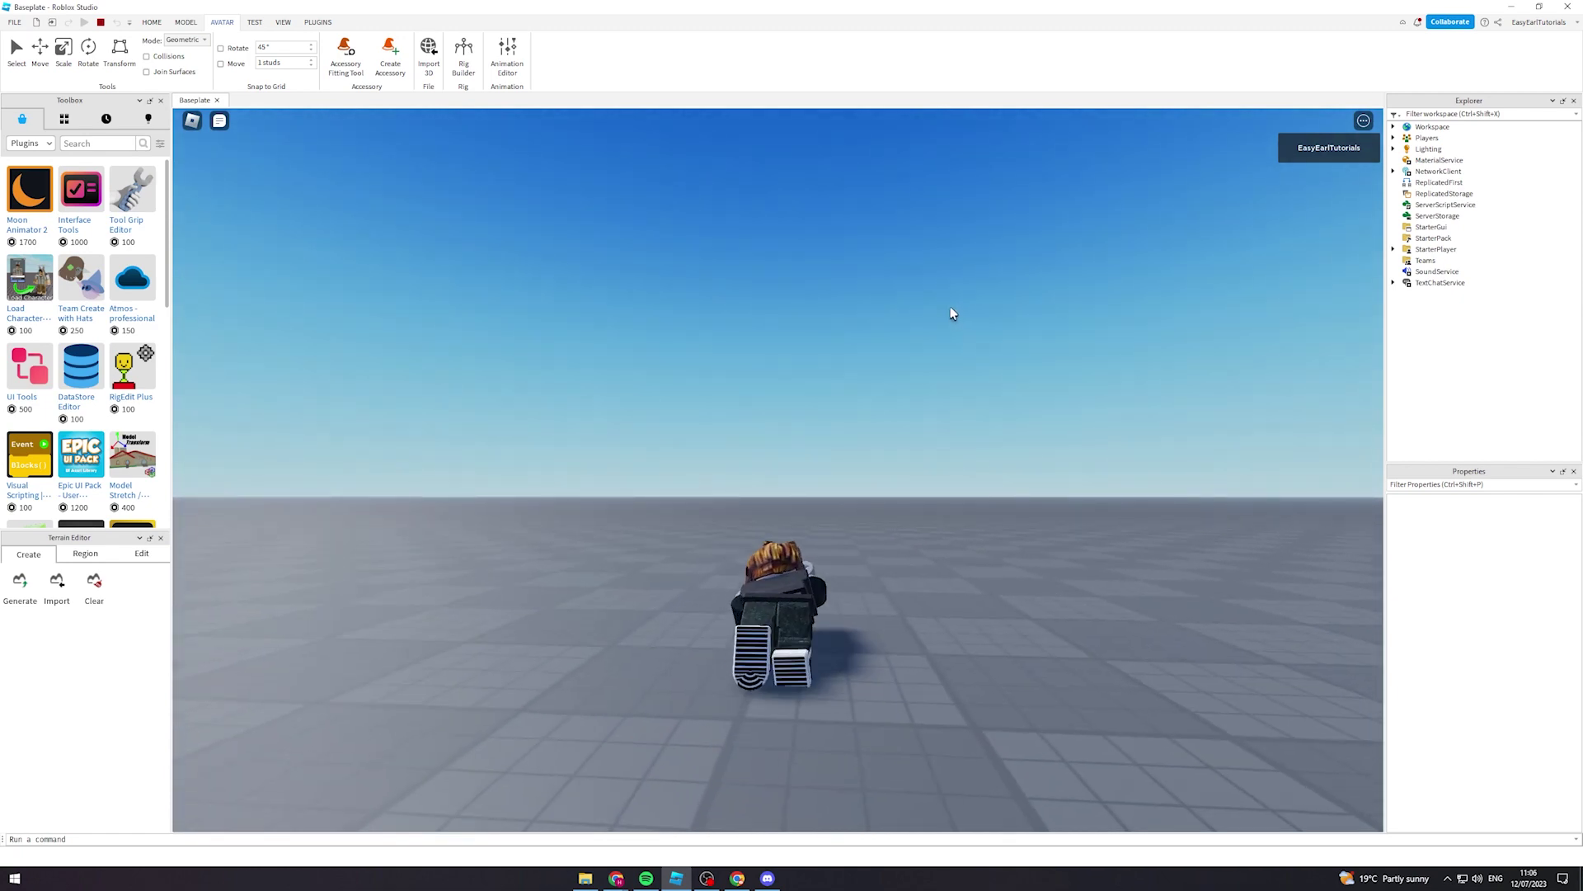
pyautogui.press('d')
pyautogui.moveTo(855, 308); pyautogui.dragTo(879, 310, button='right')
pyautogui.press('d')
pyautogui.press('w')
pyautogui.press('w')
pyautogui.press('w')
pyautogui.press('w')
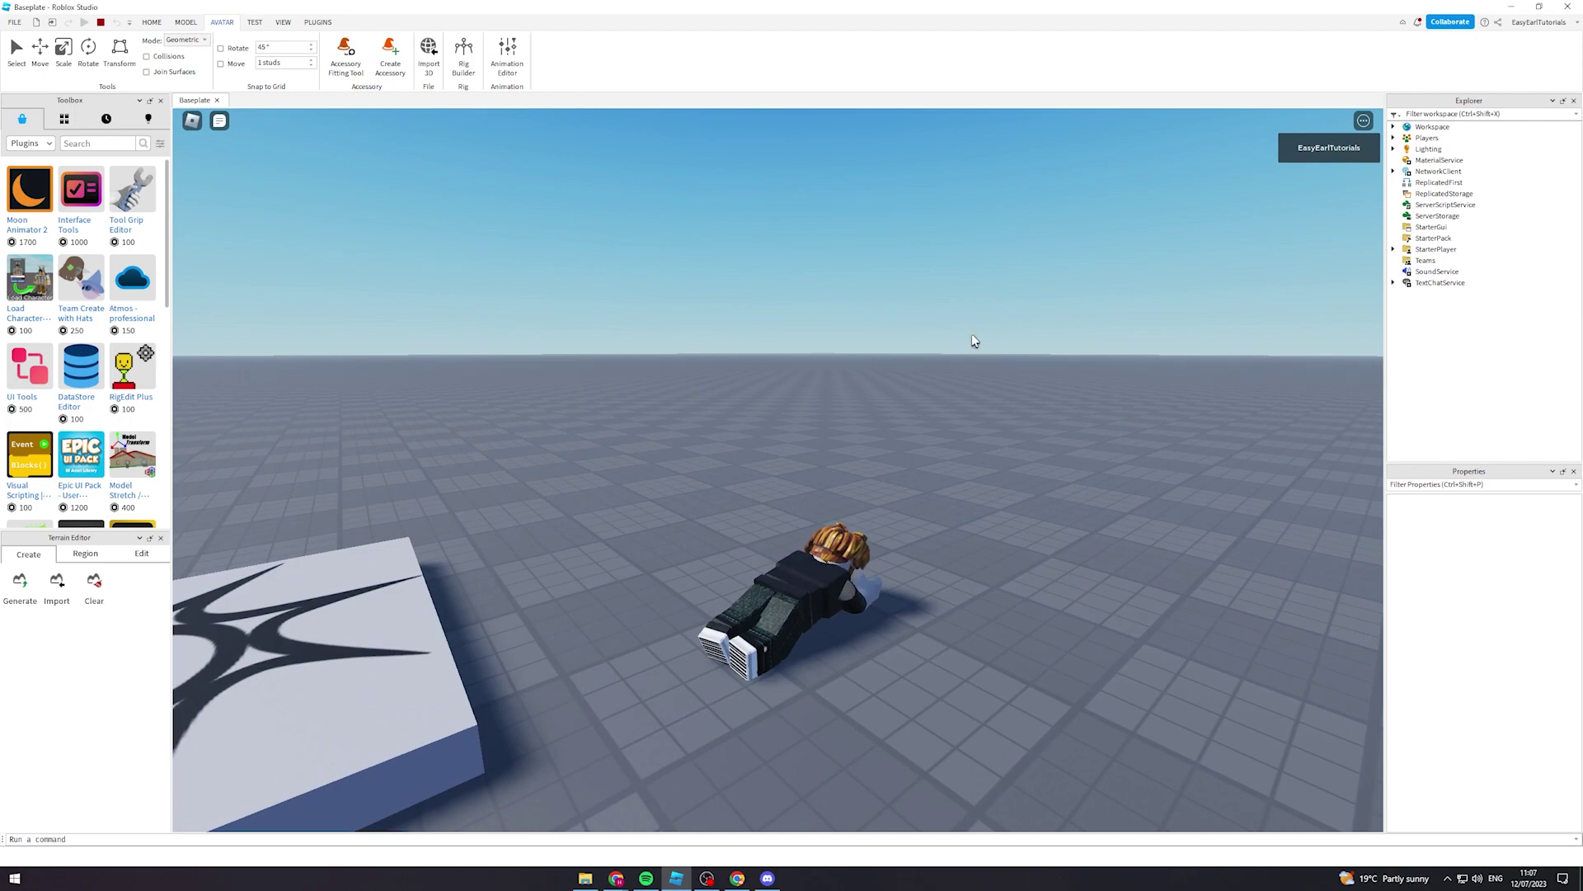